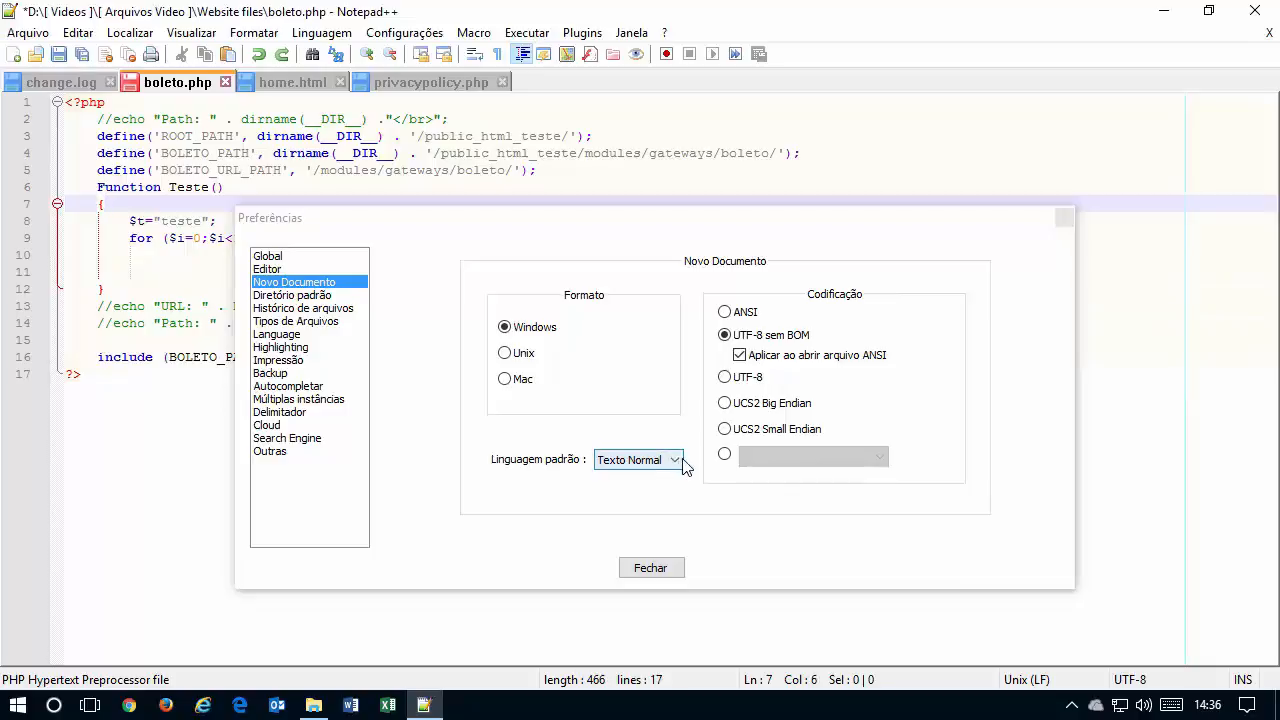
# - Review the default languages for new documents, keep Texto Normal, and leave "Aplicar ao abrir arquivo ANSI" enabled
pyautogui.click(676, 461)
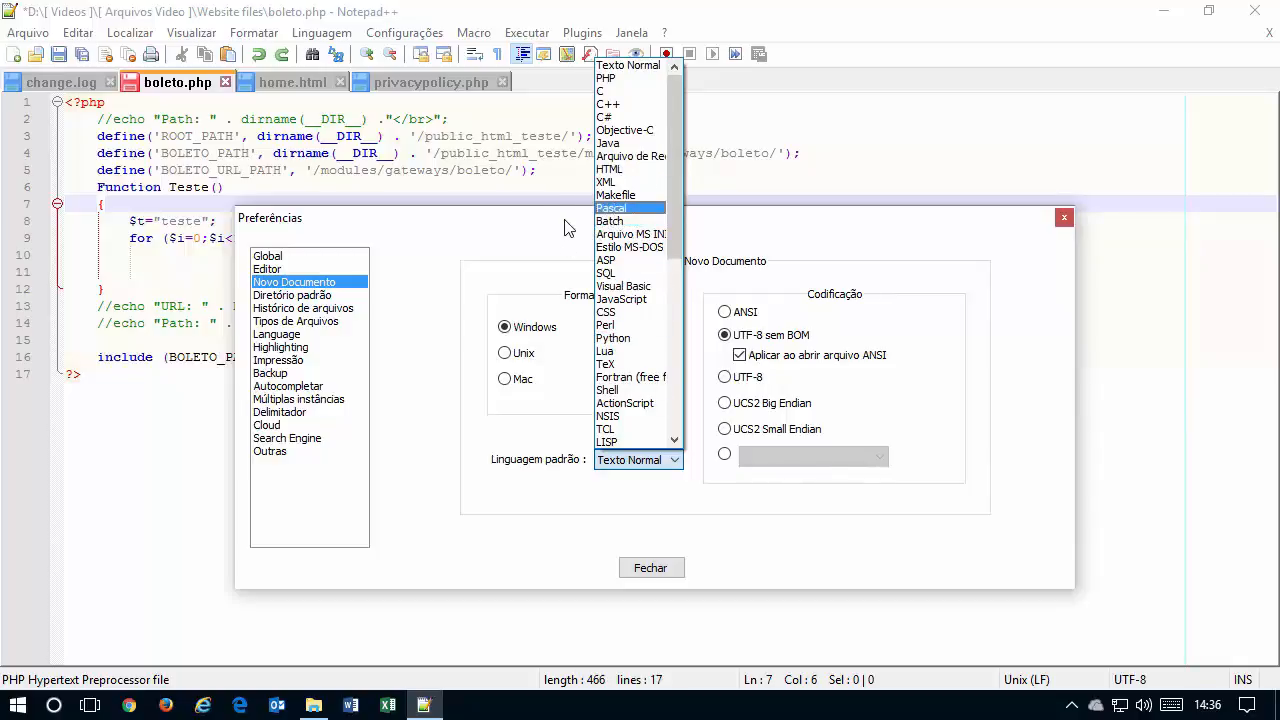
pyautogui.click(676, 403)
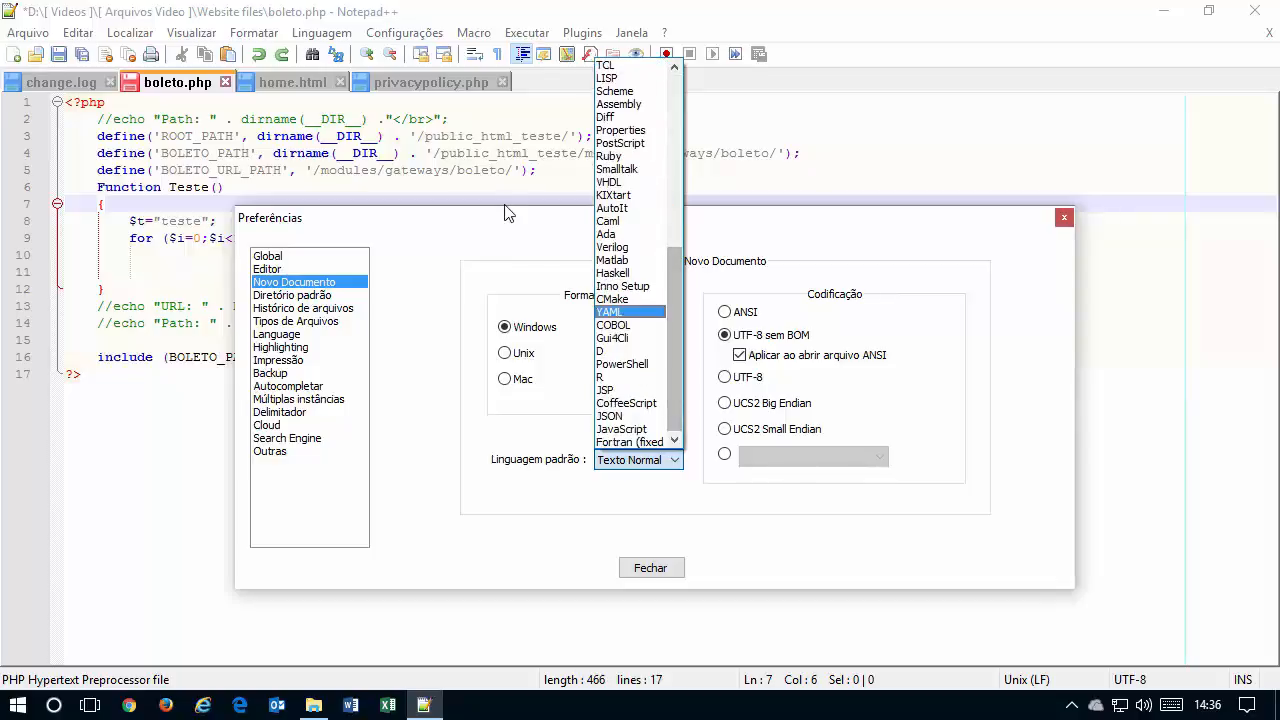
pyautogui.scroll(9, 634, 220)
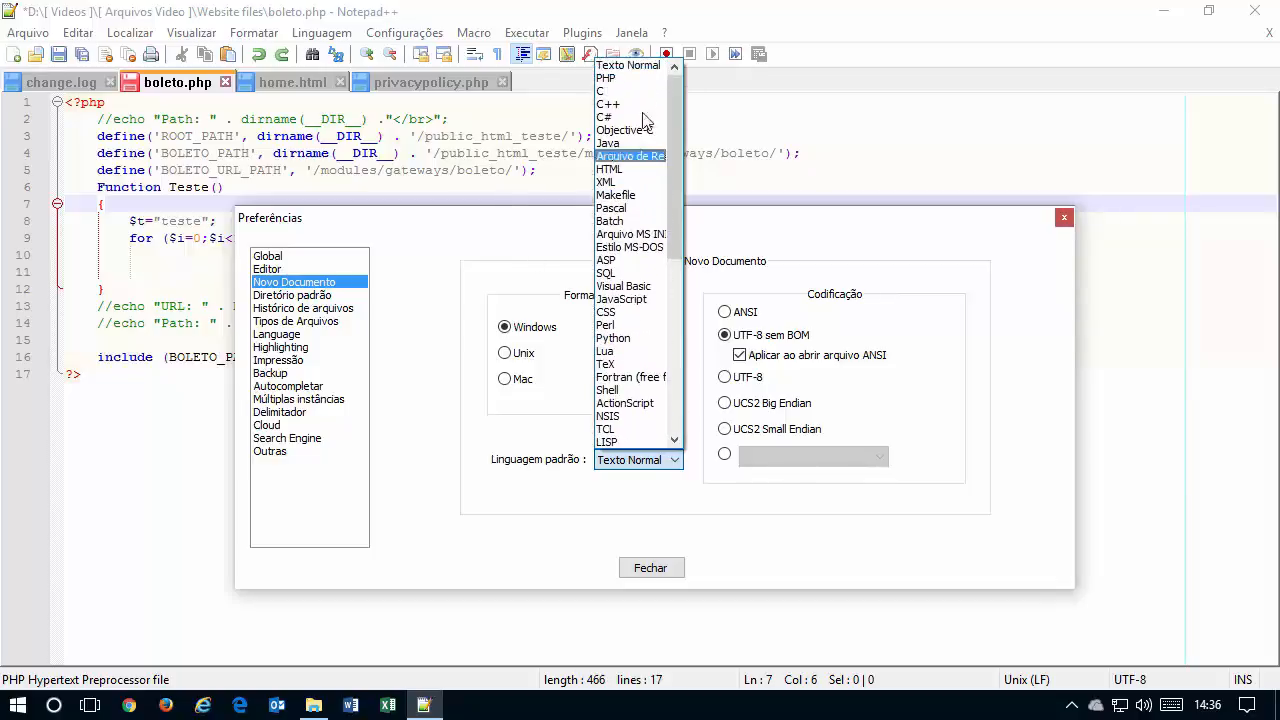
pyautogui.click(645, 66)
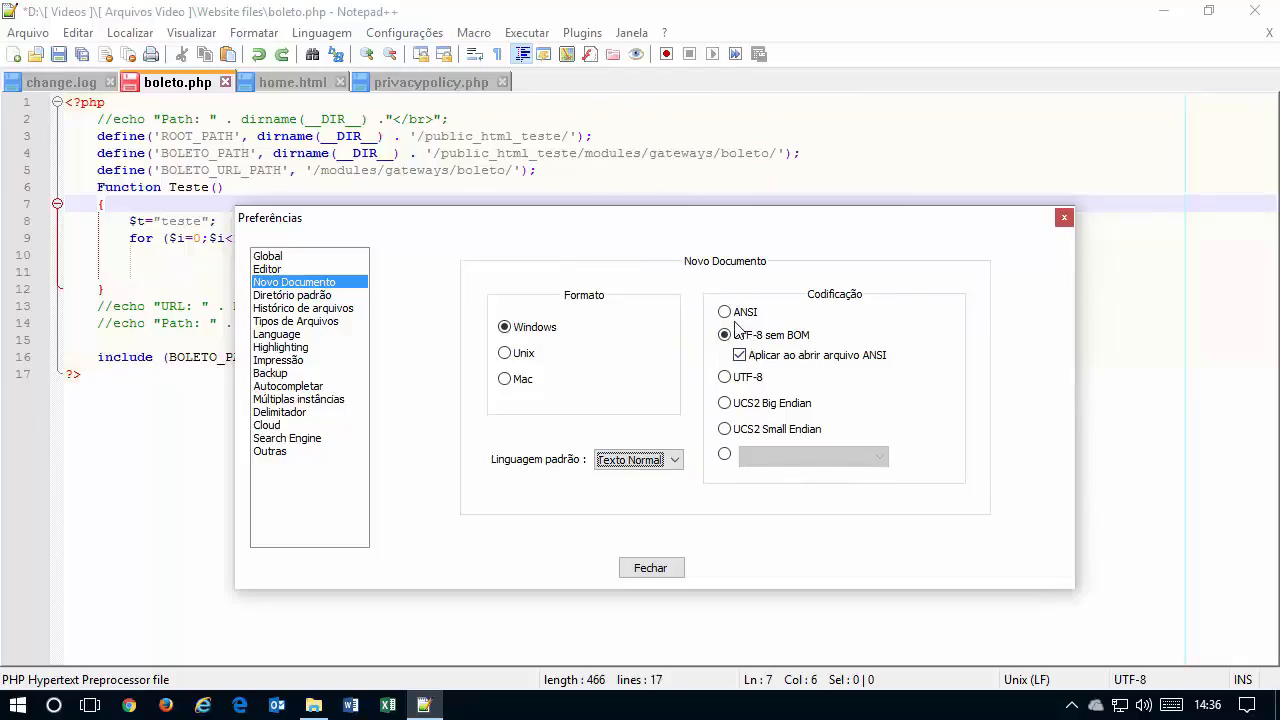
pyautogui.click(740, 354)
pyautogui.click(740, 354)
# - Show the default directory preferences and check which folder the Open dialog starts in while boleto.php is active
pyautogui.click(344, 298)
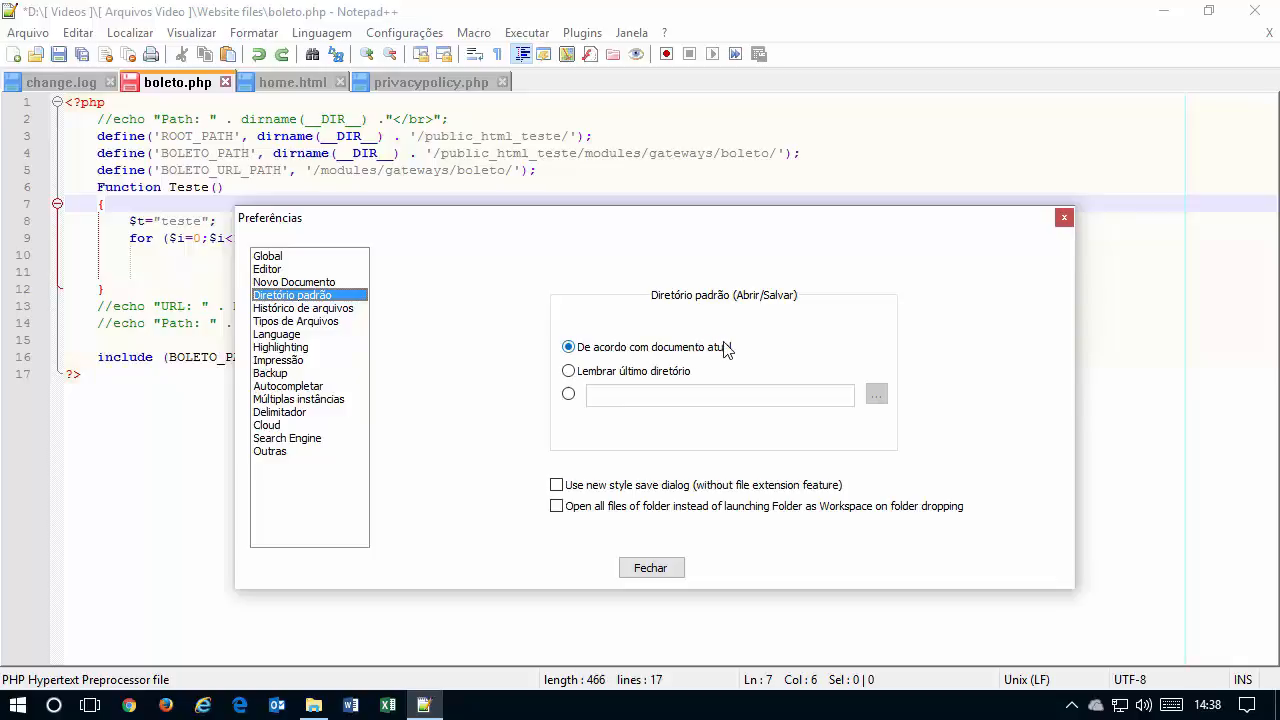
pyautogui.click(183, 95)
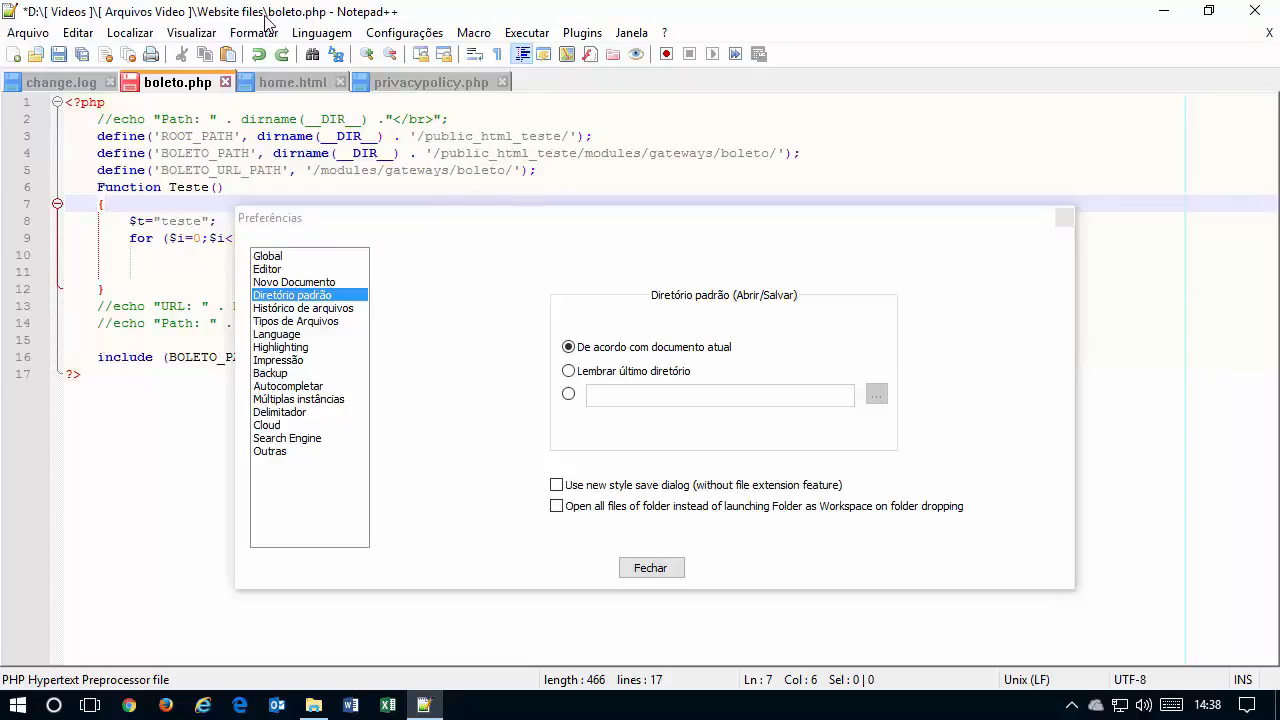
pyautogui.click(38, 55)
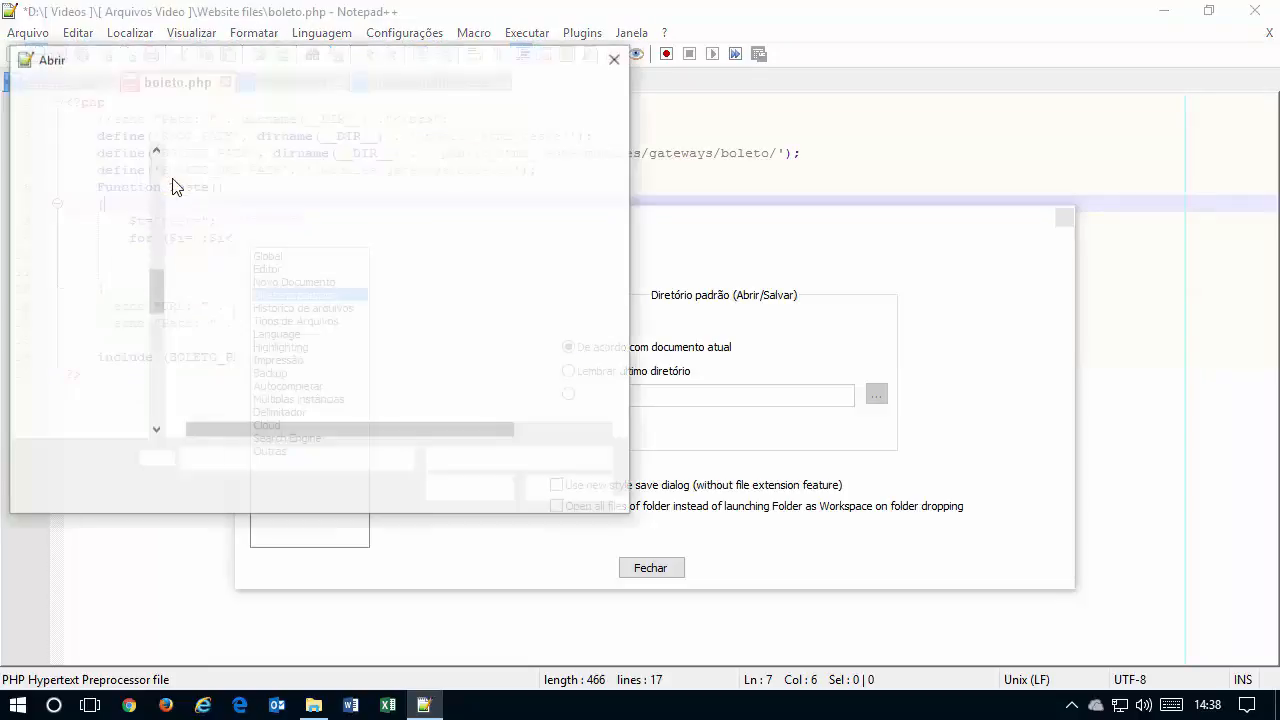
pyautogui.click(364, 95)
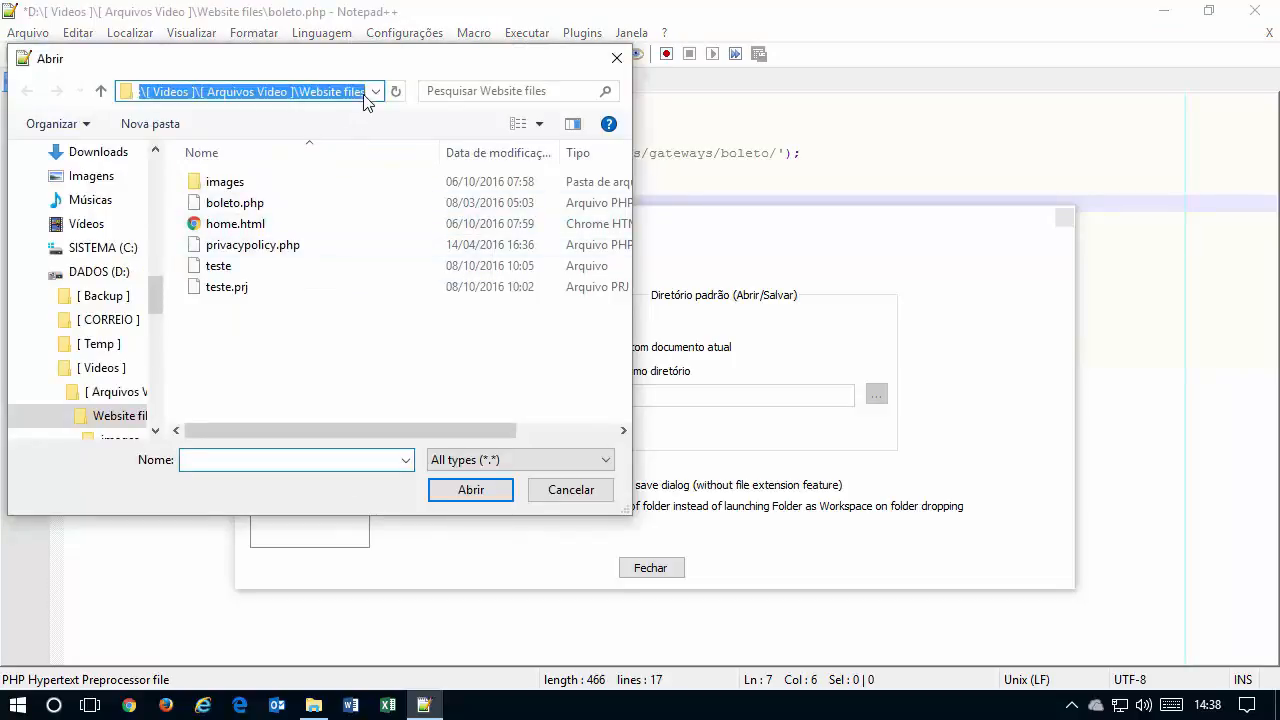
pyautogui.click(600, 492)
# - Switch to change.log and check the full path of the Open dialog's starting folder, without opening a file
pyautogui.click(64, 86)
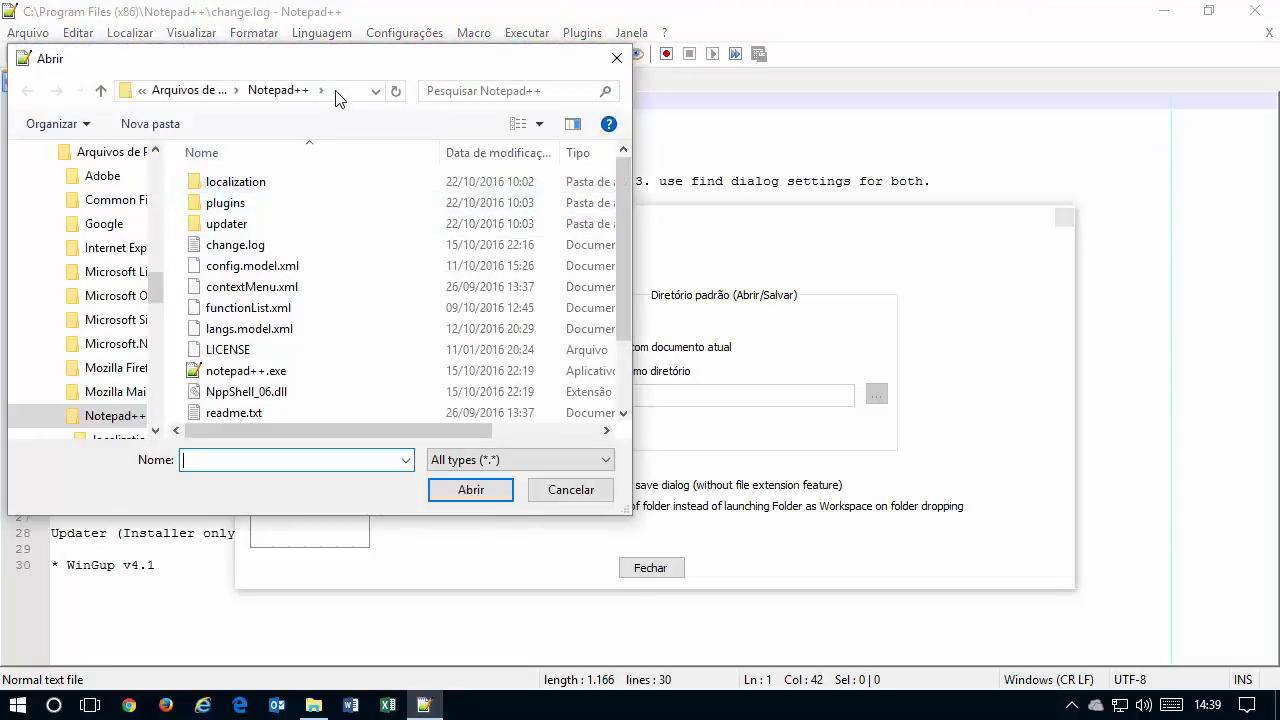
pyautogui.click(338, 95)
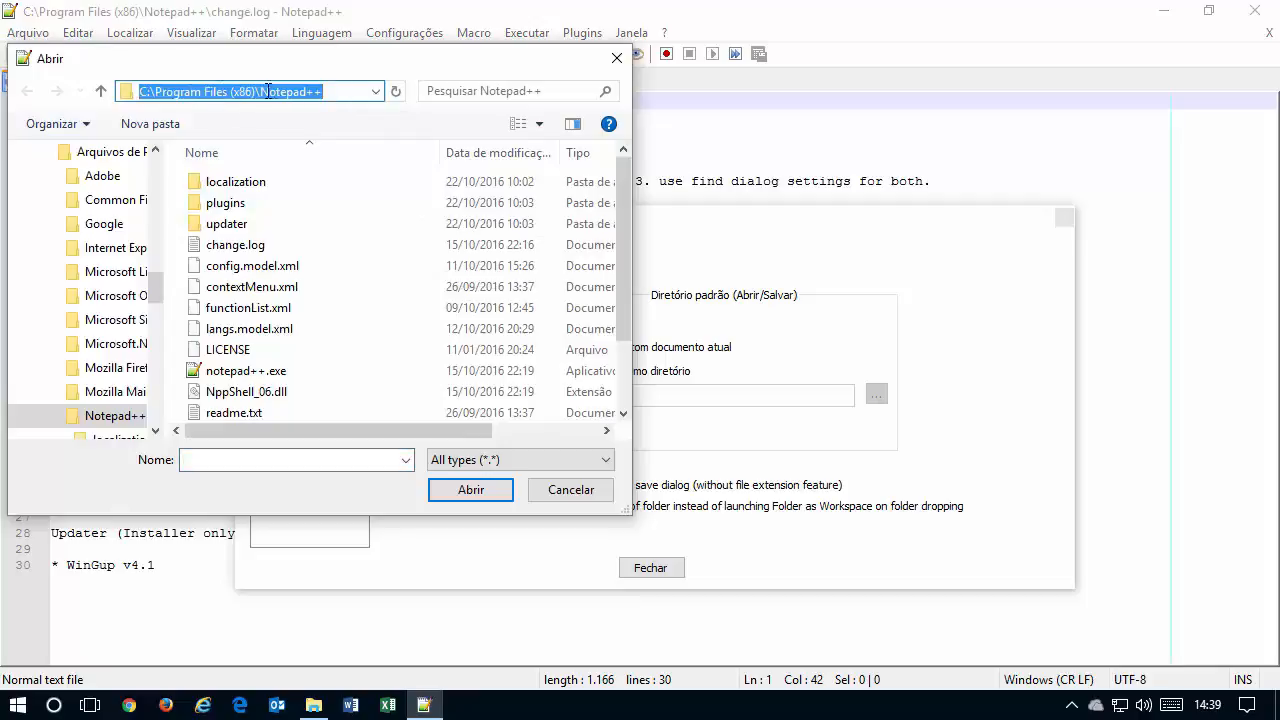
pyautogui.click(609, 491)
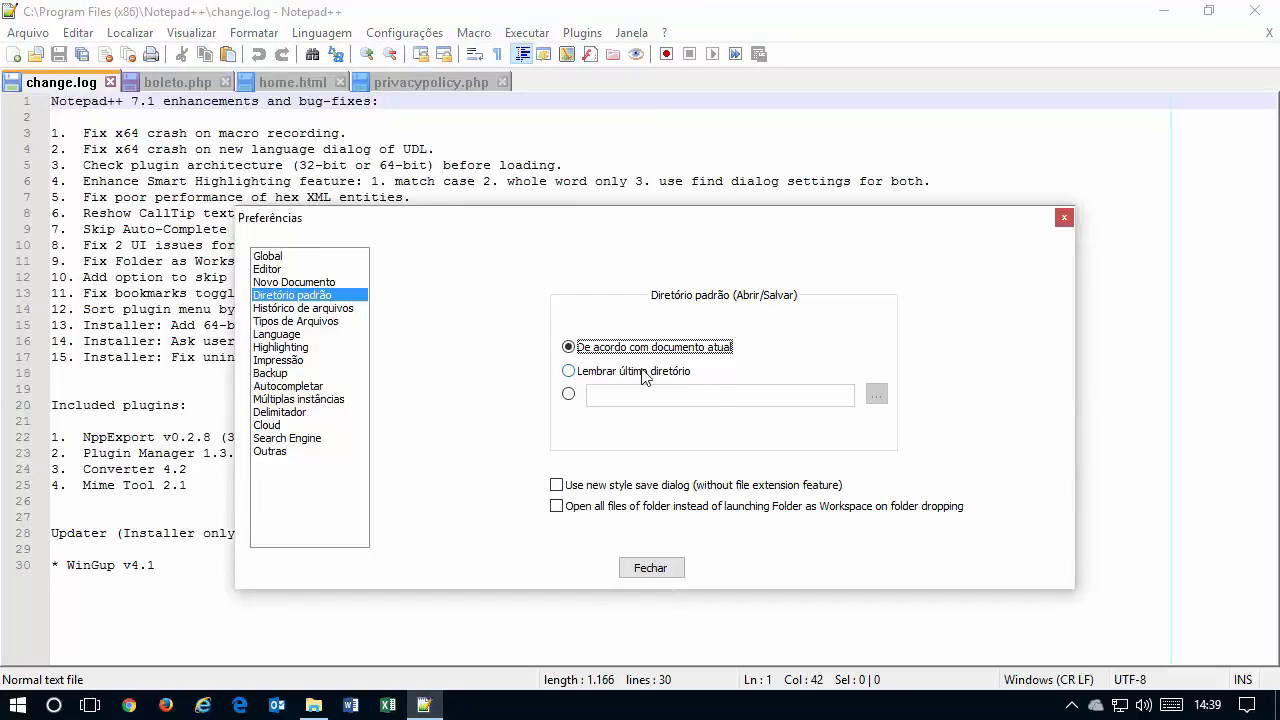
# - Try D:\[ Videos ] as the custom default directory, and restore the option "De acordo com documento atual"
pyautogui.click(662, 373)
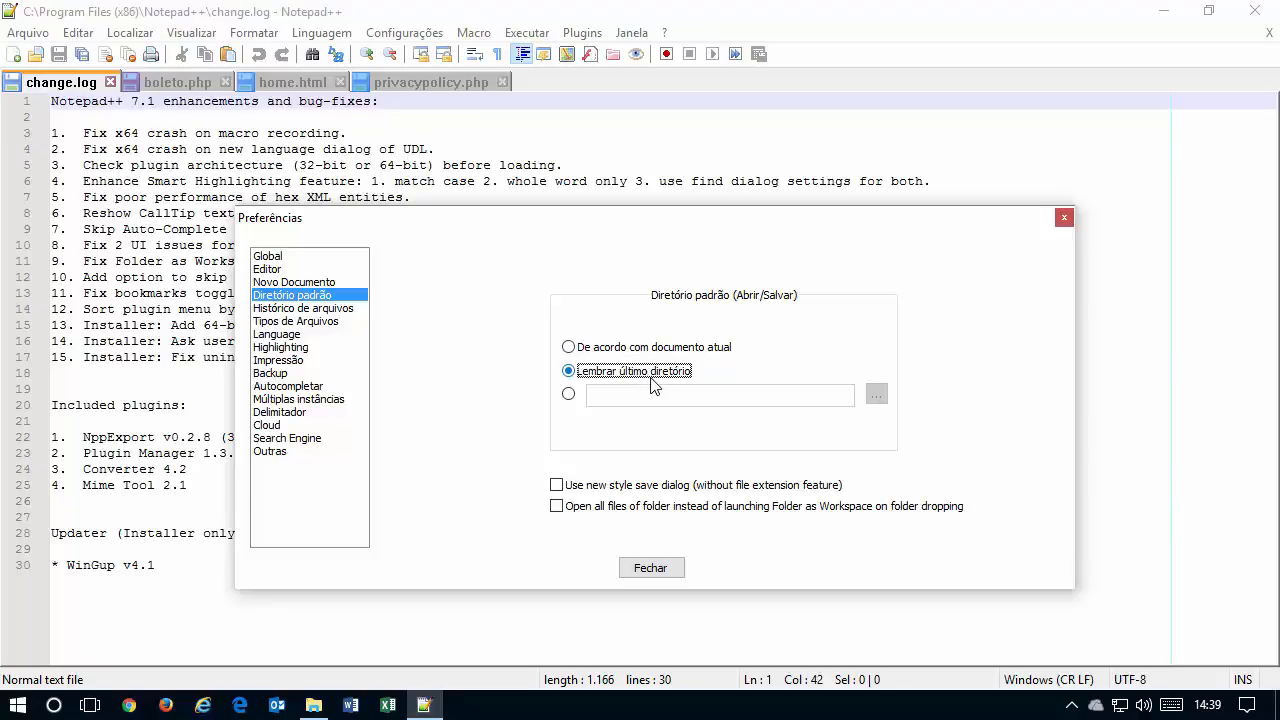
pyautogui.click(568, 393)
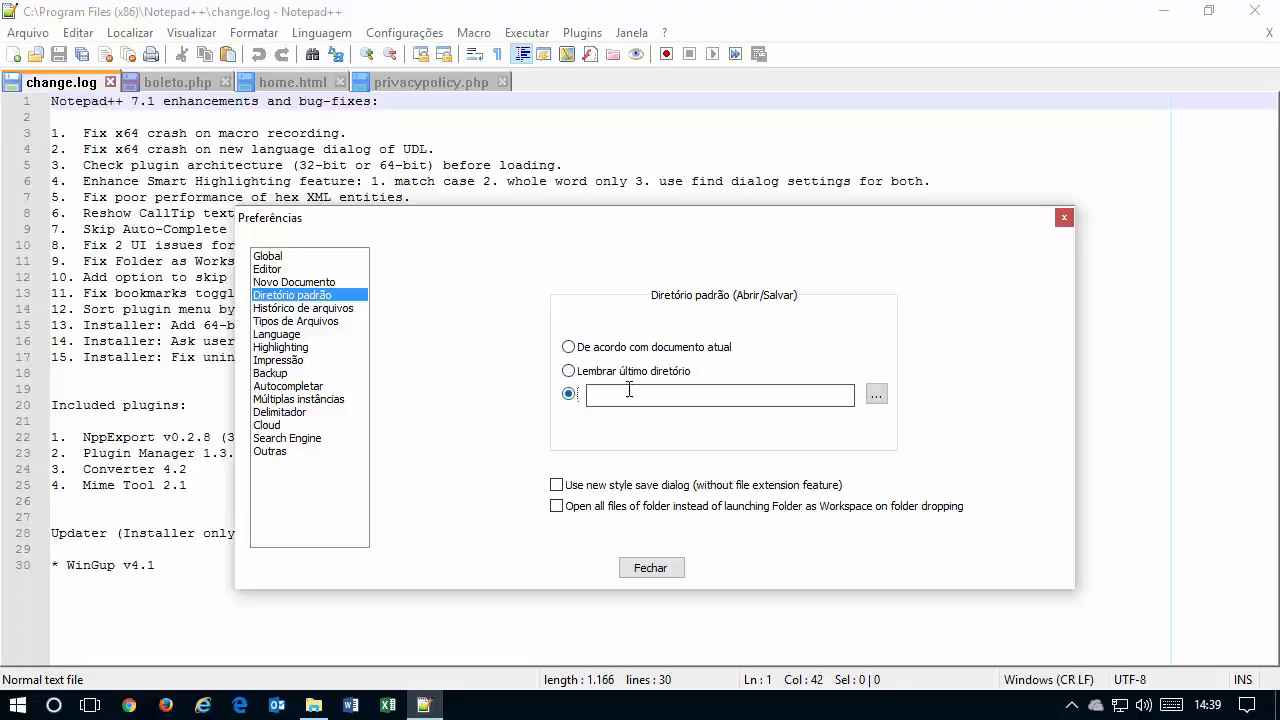
pyautogui.click(876, 396)
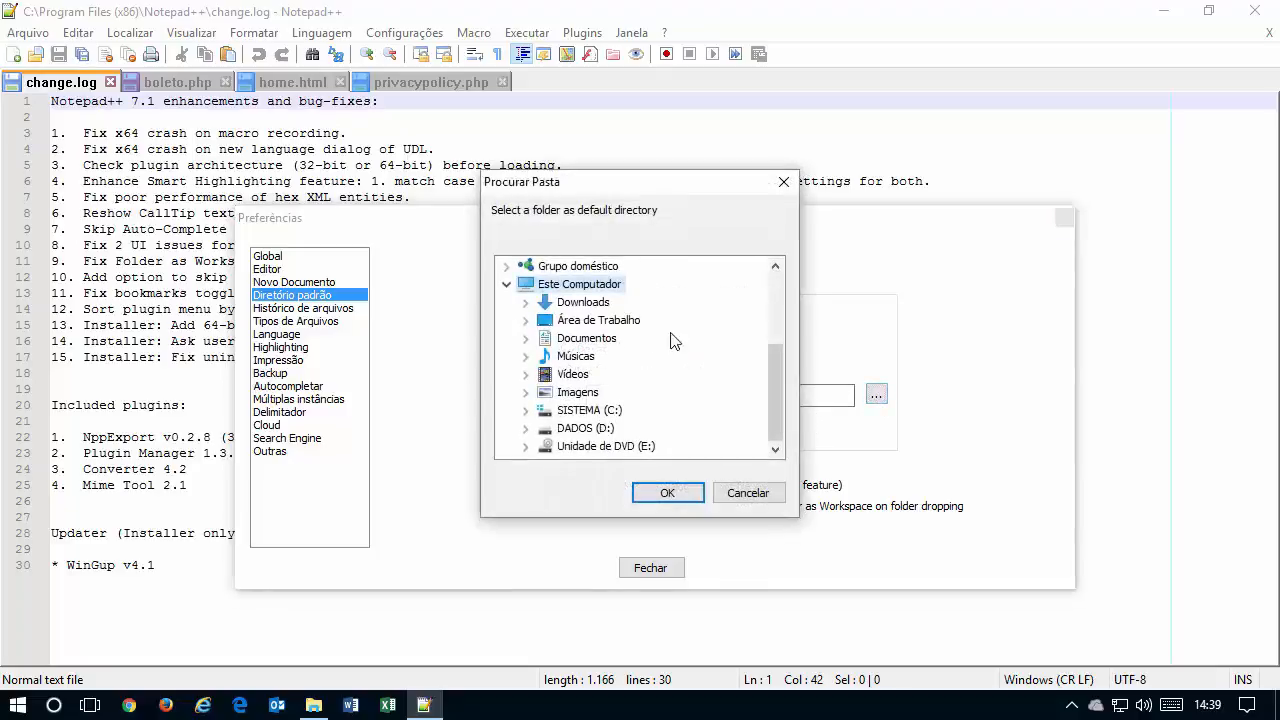
pyautogui.doubleClick(599, 427)
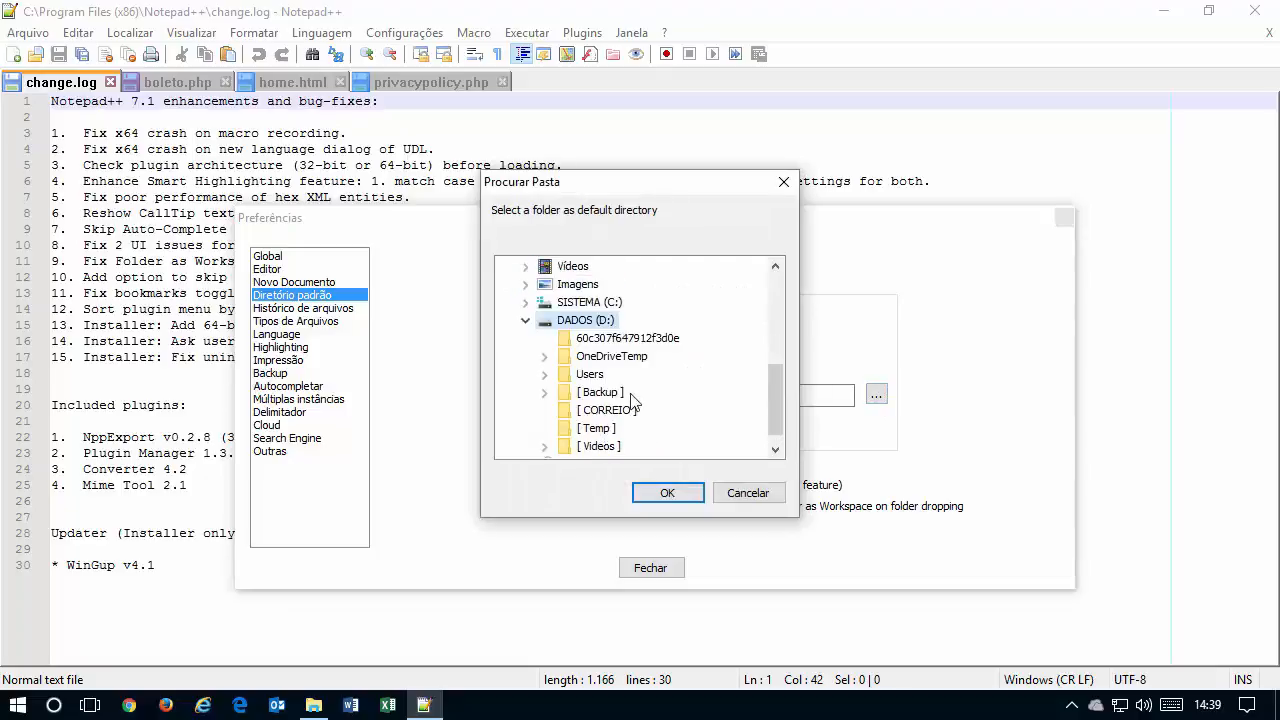
pyautogui.doubleClick(598, 446)
pyautogui.click(667, 495)
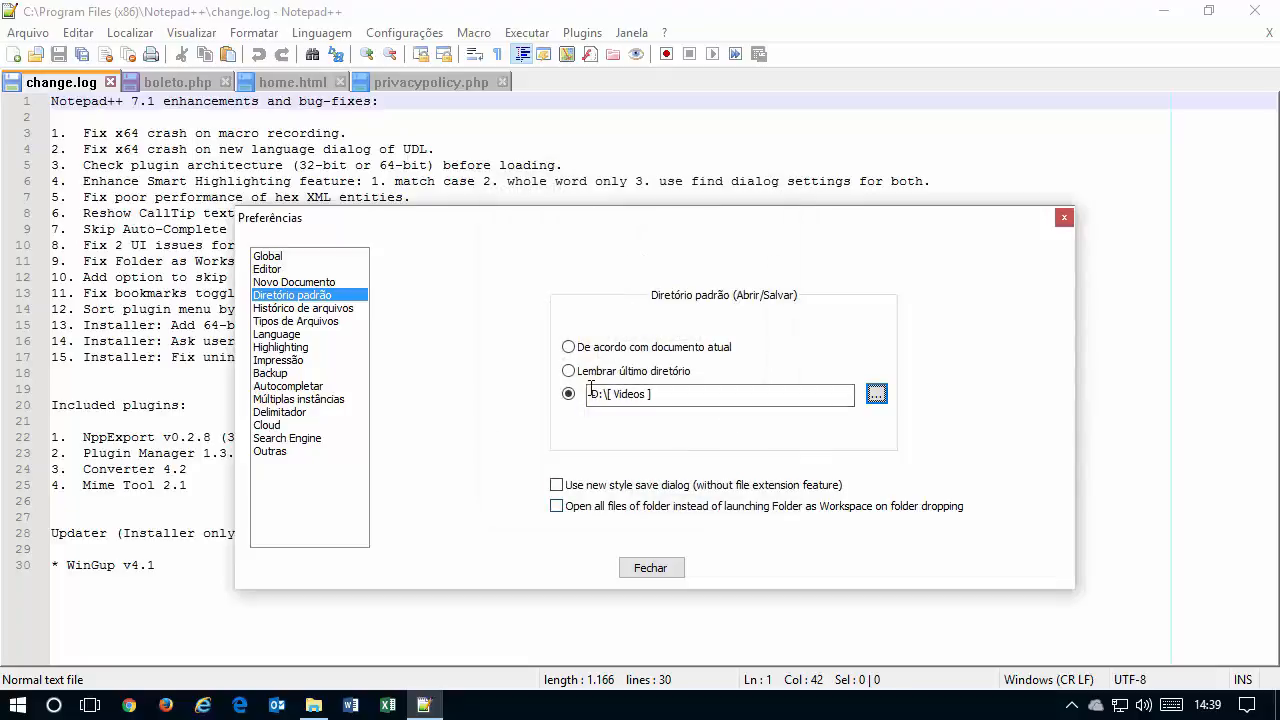
pyautogui.click(630, 355)
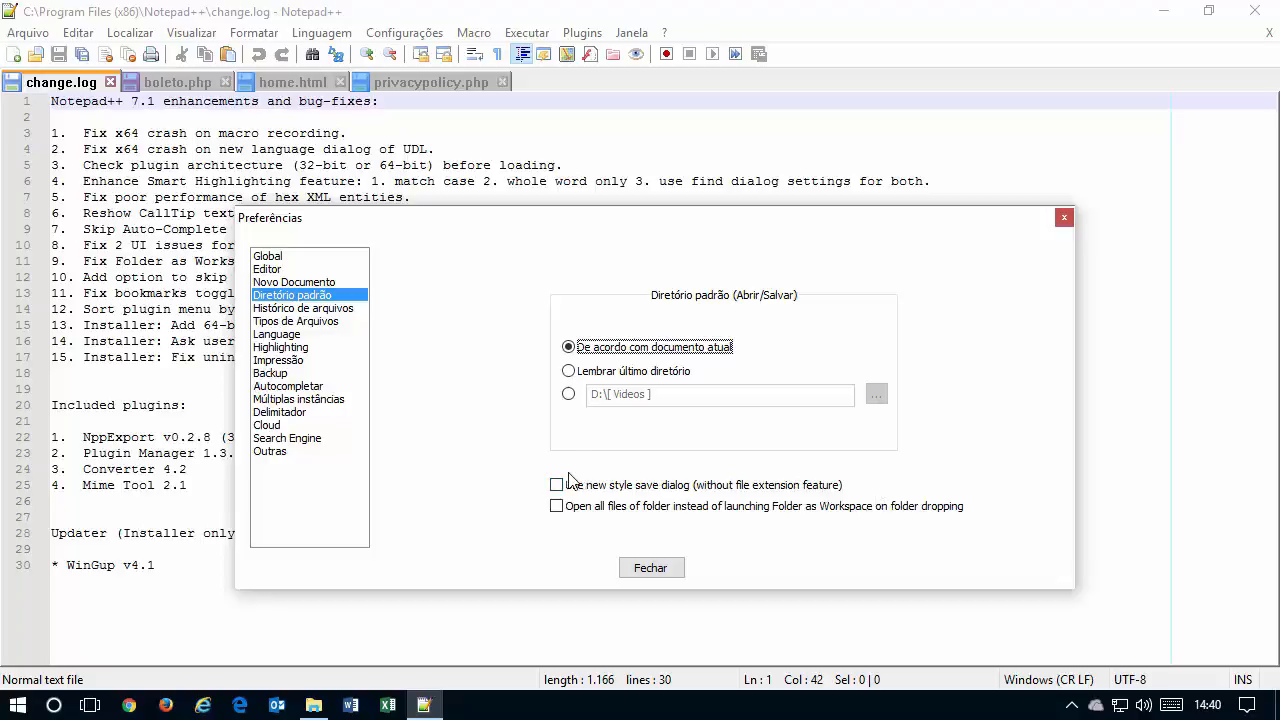
# - Create a new document containing "cvbcbcv" and view the old-style Save As dialog without saving
pyautogui.click(15, 55)
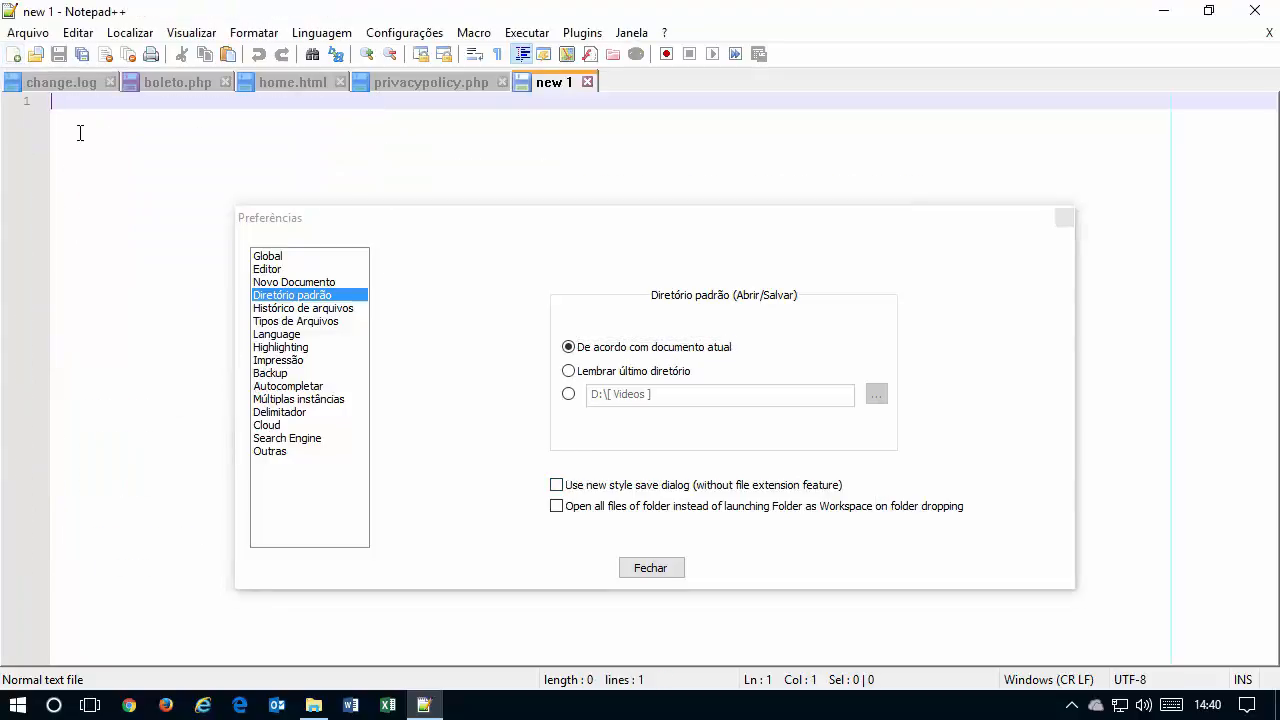
pyautogui.write('cvbcbcv')
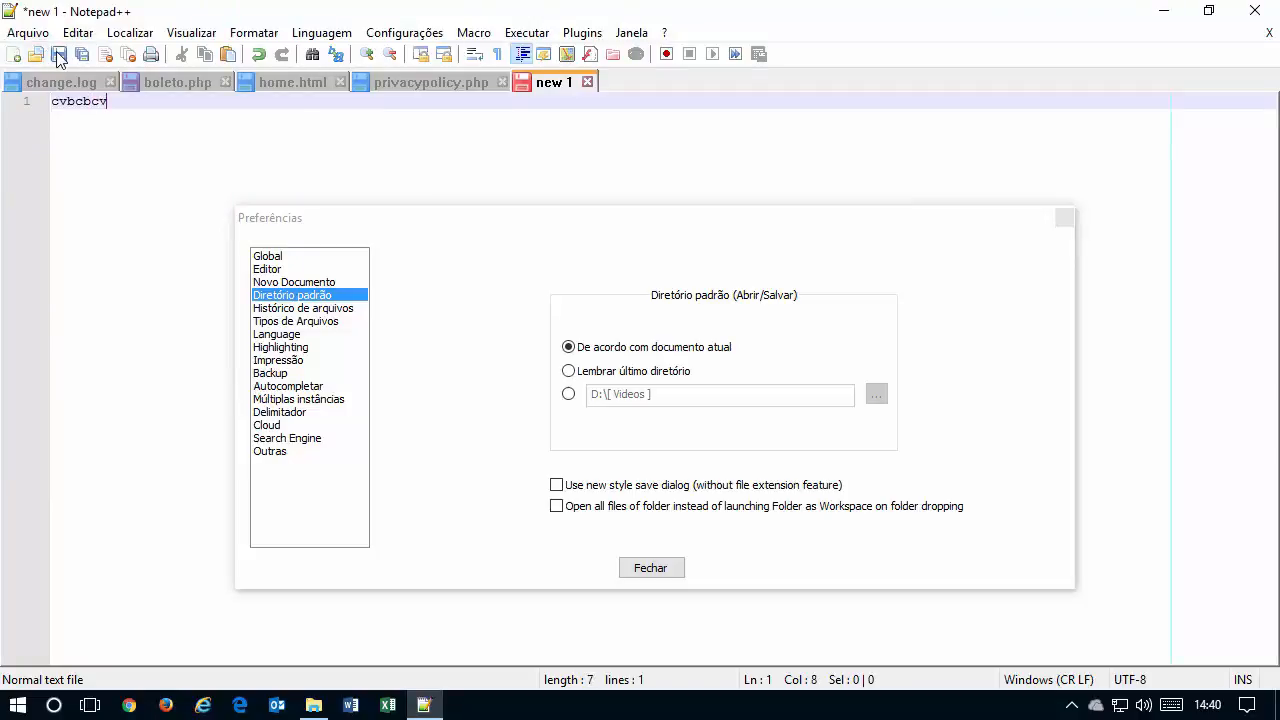
pyautogui.click(58, 55)
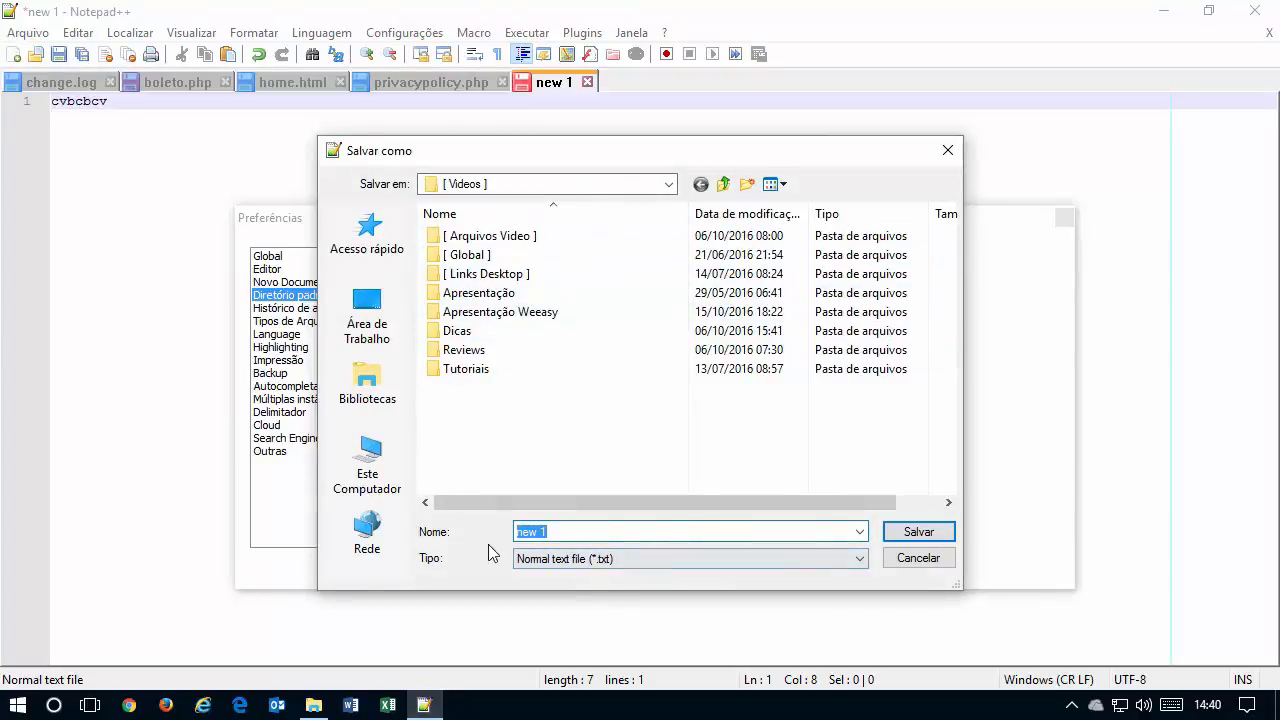
pyautogui.click(933, 562)
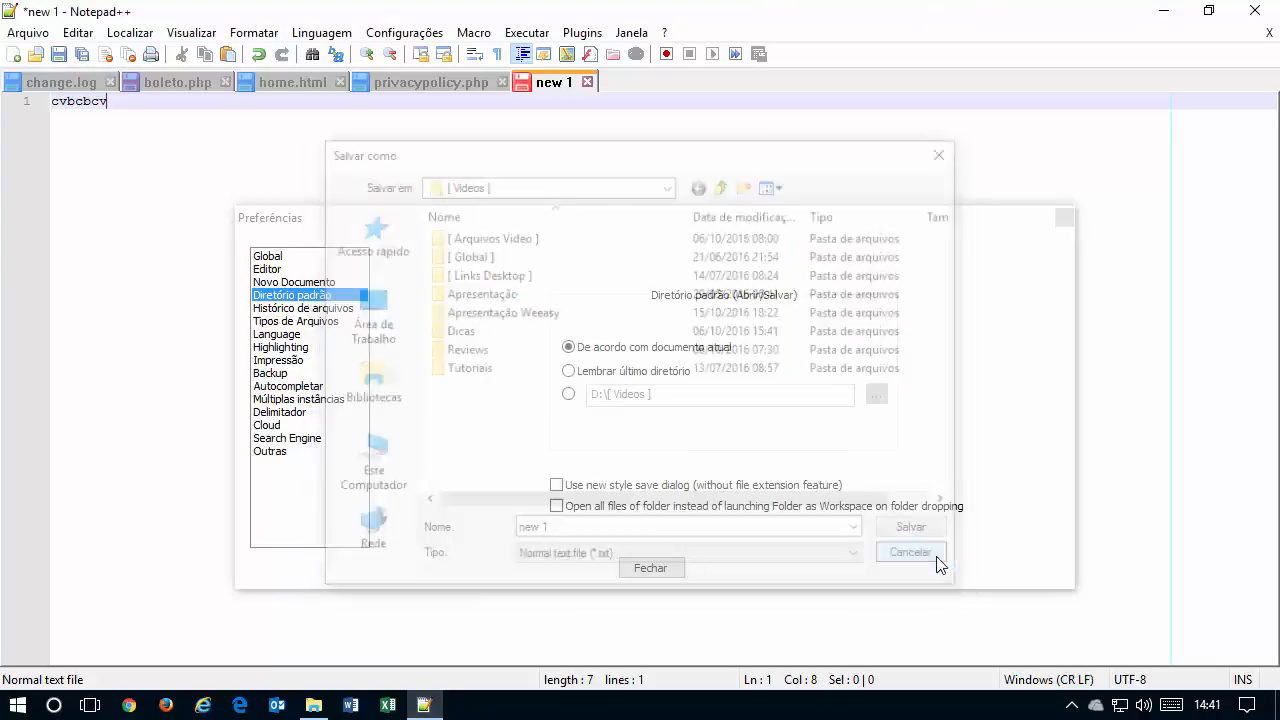
# - Enable the new style save dialog without file extension feature and view it by starting to save the new document
pyautogui.click(614, 485)
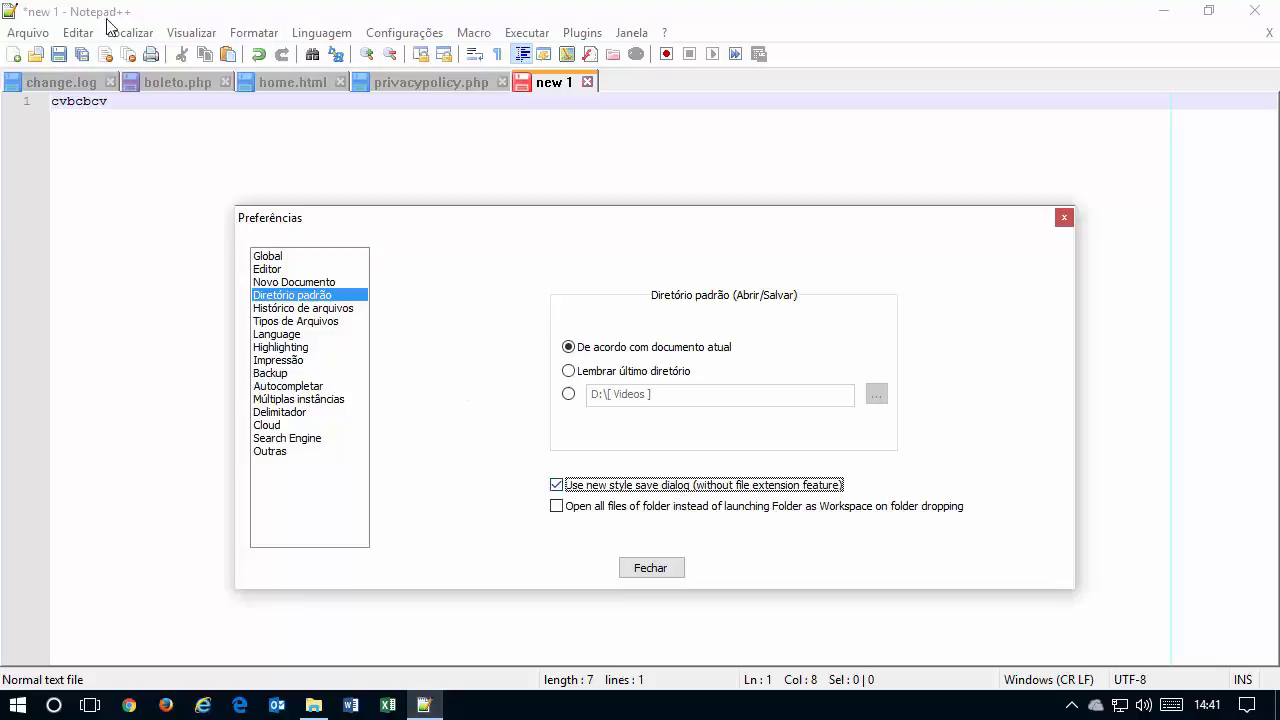
pyautogui.click(62, 57)
pyautogui.click(59, 54)
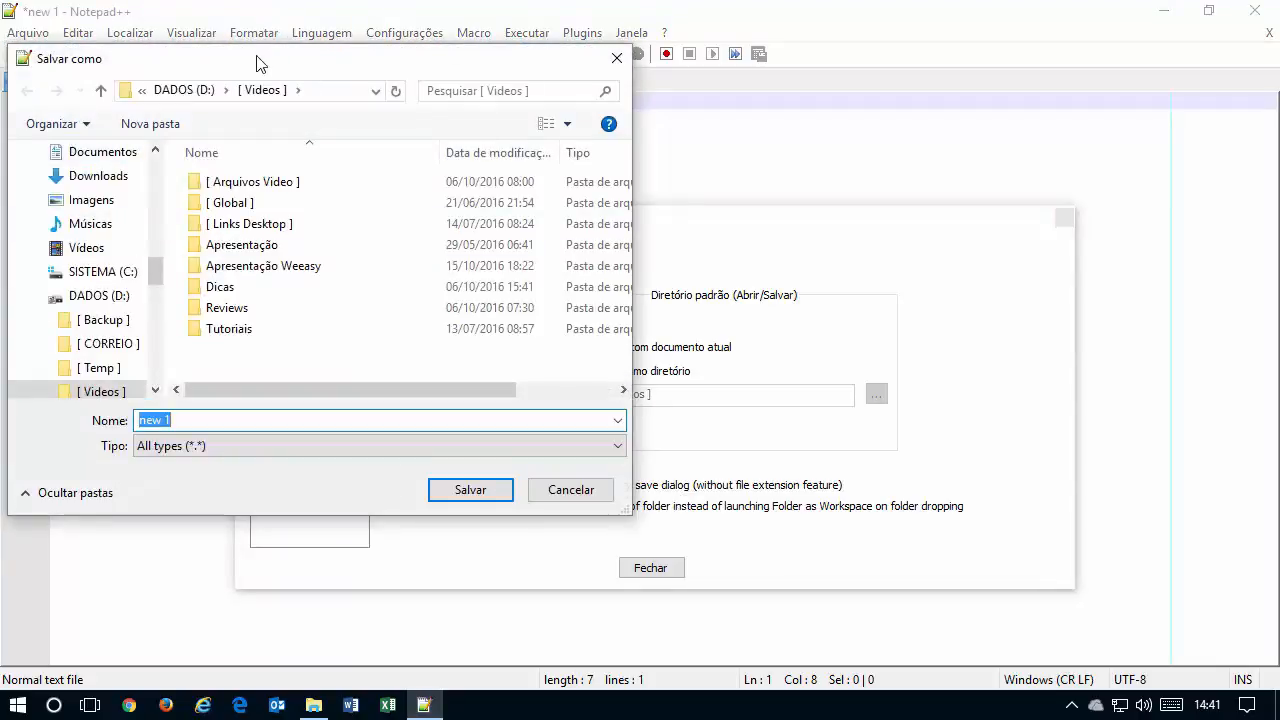
pyautogui.moveTo(265, 70); pyautogui.dragTo(511, 70)
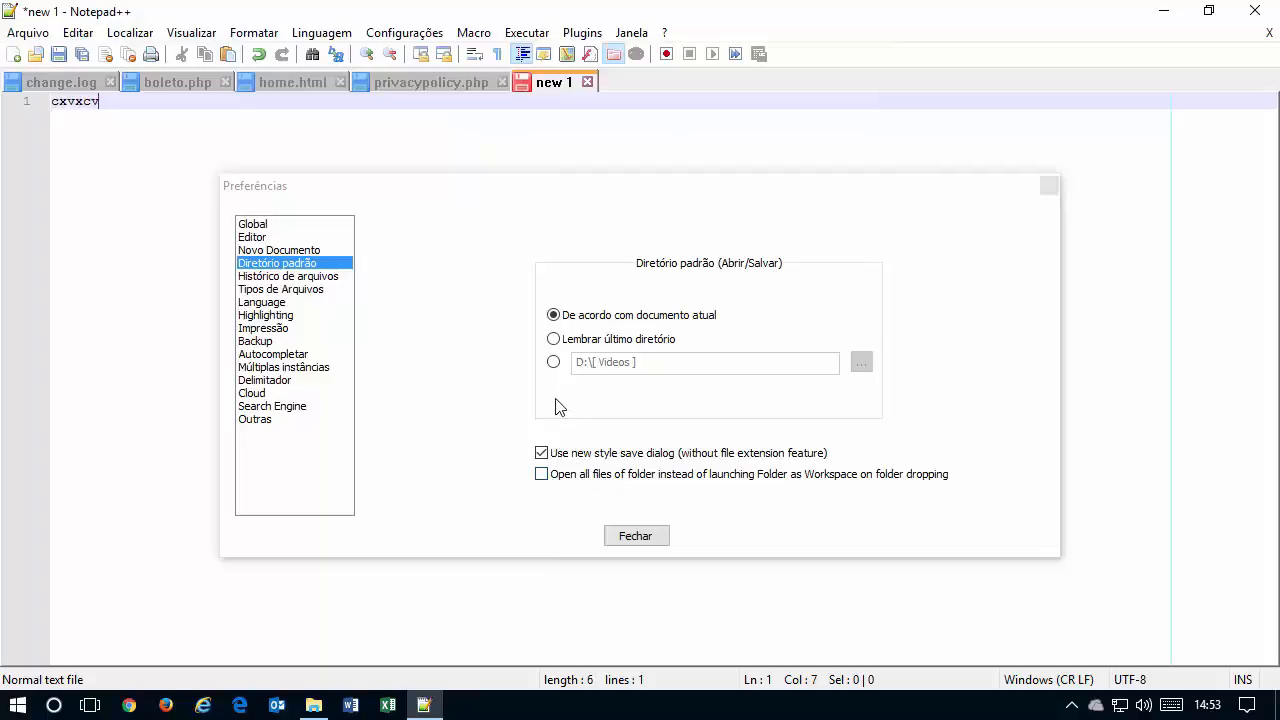
# - Close the new document without saving, along with privacypolicy.php, home.html and boleto.php, keeping only change.log open
pyautogui.click(588, 83)
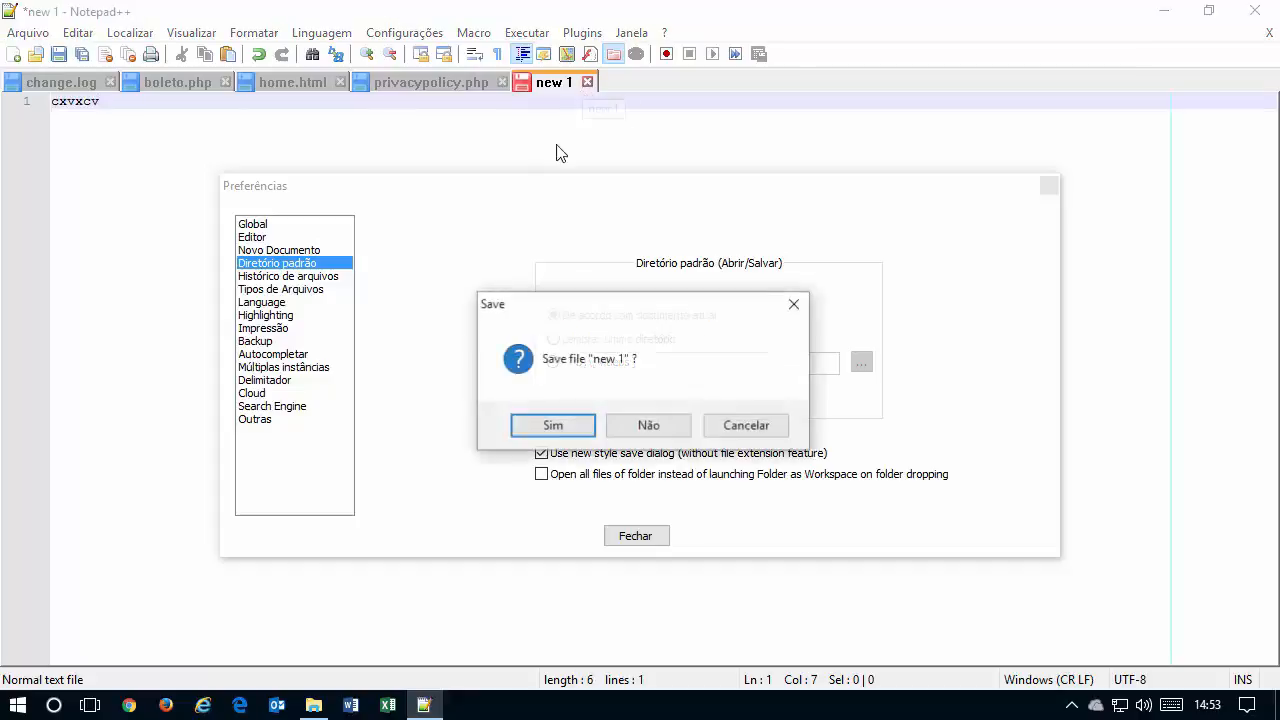
pyautogui.click(645, 428)
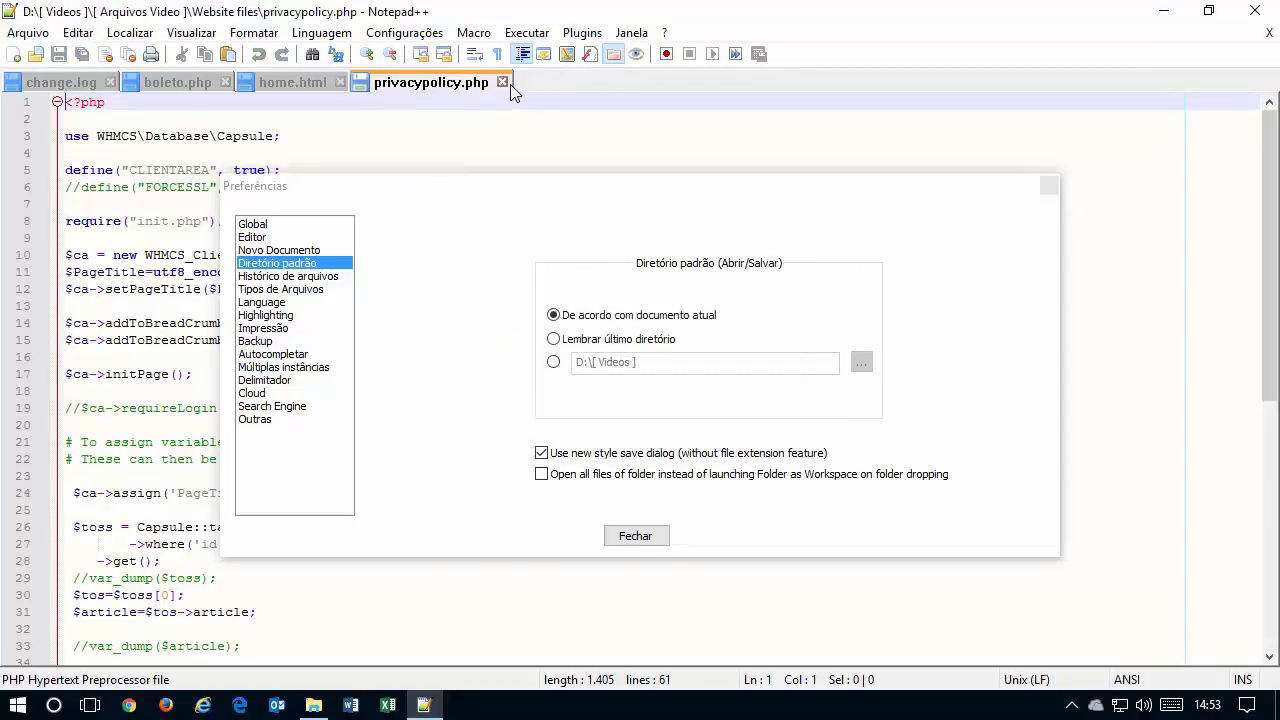
pyautogui.click(503, 83)
pyautogui.click(340, 82)
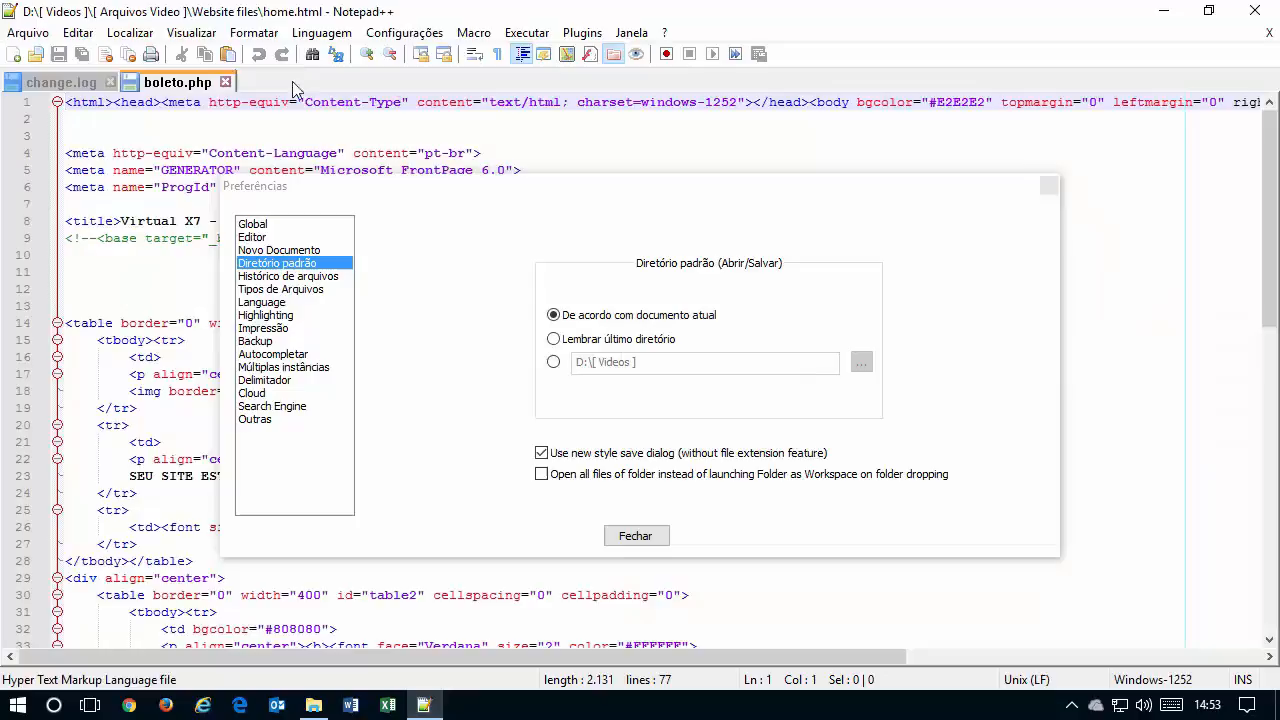
pyautogui.click(225, 82)
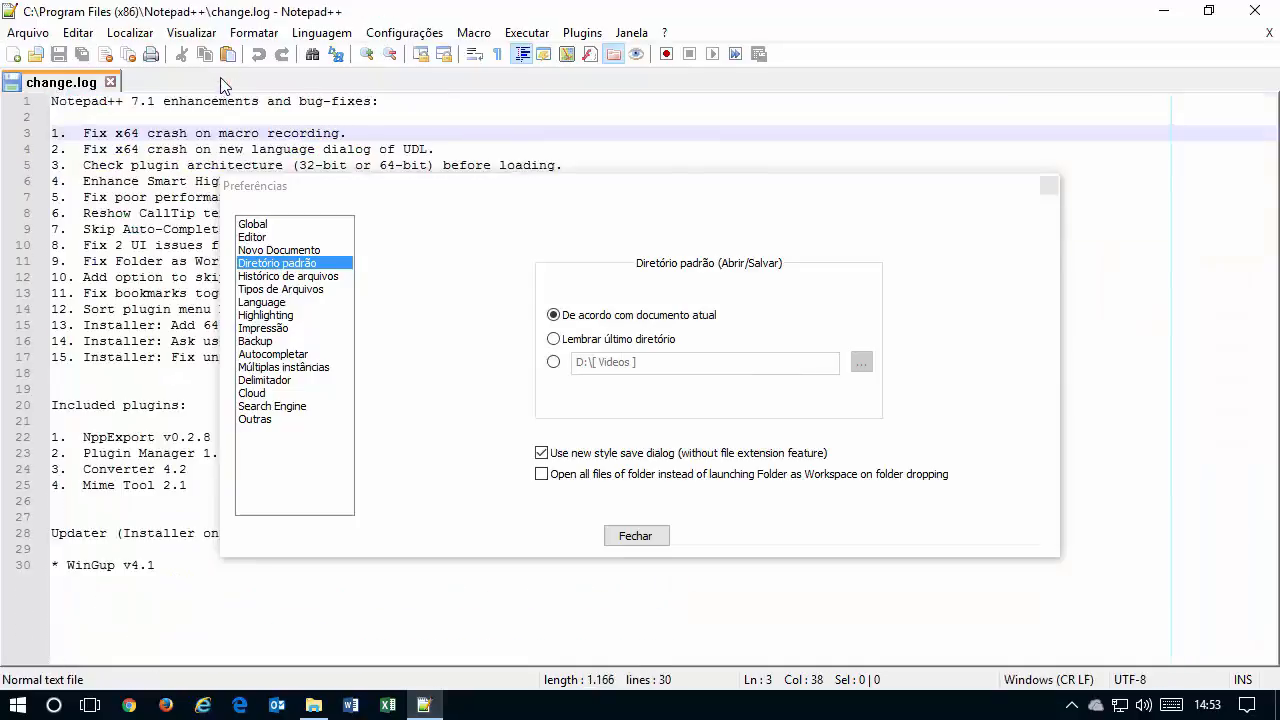
# - Open the folder D:\[ Videos ]\[ Arquivos Video ]\Website files as a workspace
pyautogui.click(30, 33)
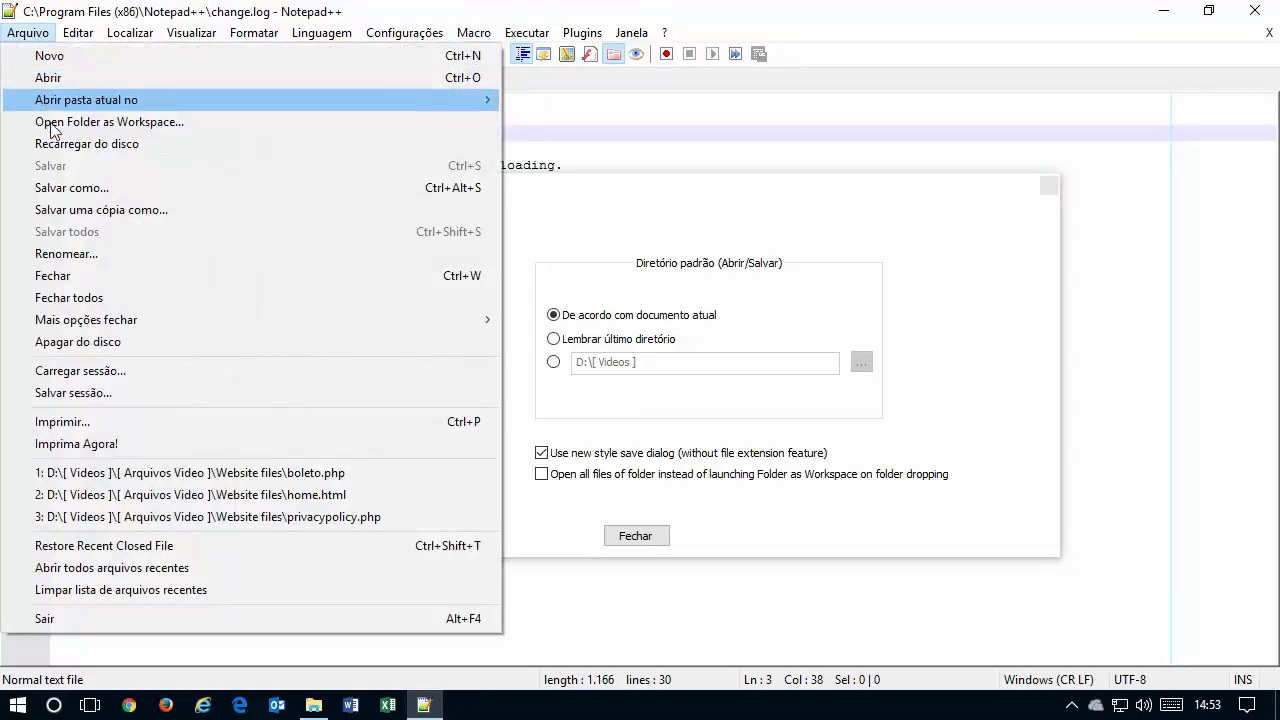
pyautogui.click(140, 122)
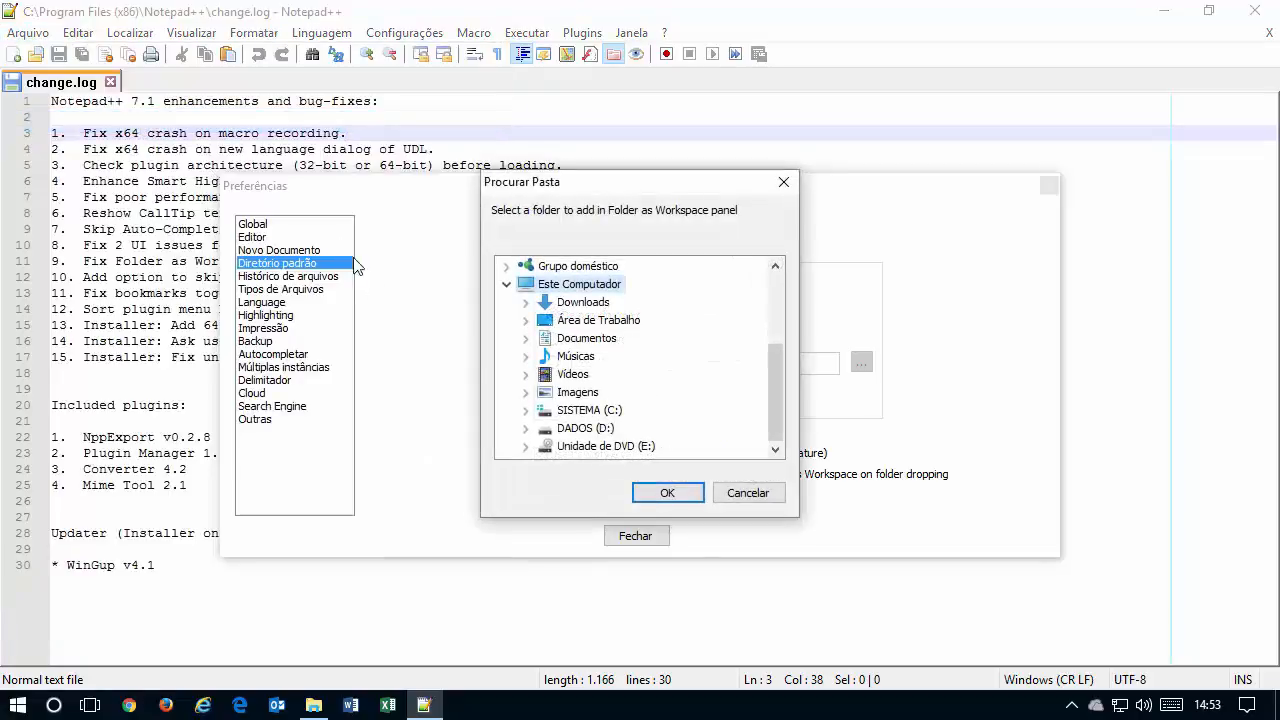
pyautogui.click(527, 428)
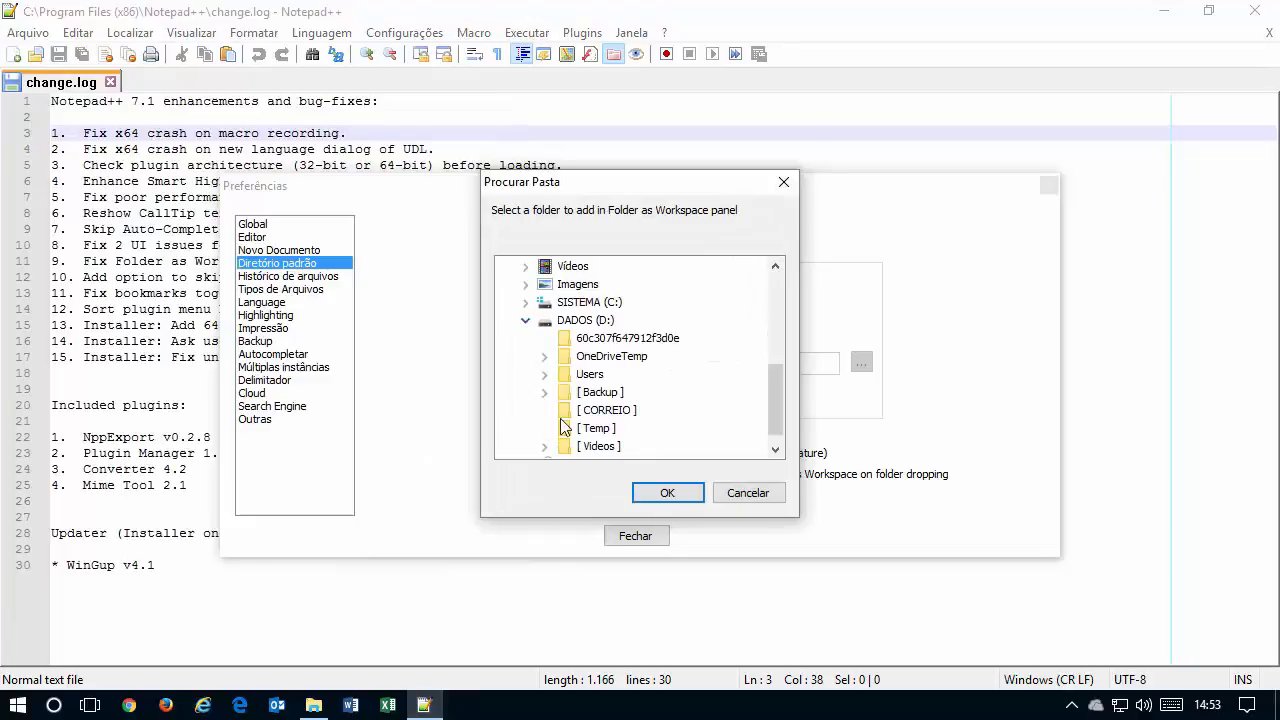
pyautogui.click(545, 429)
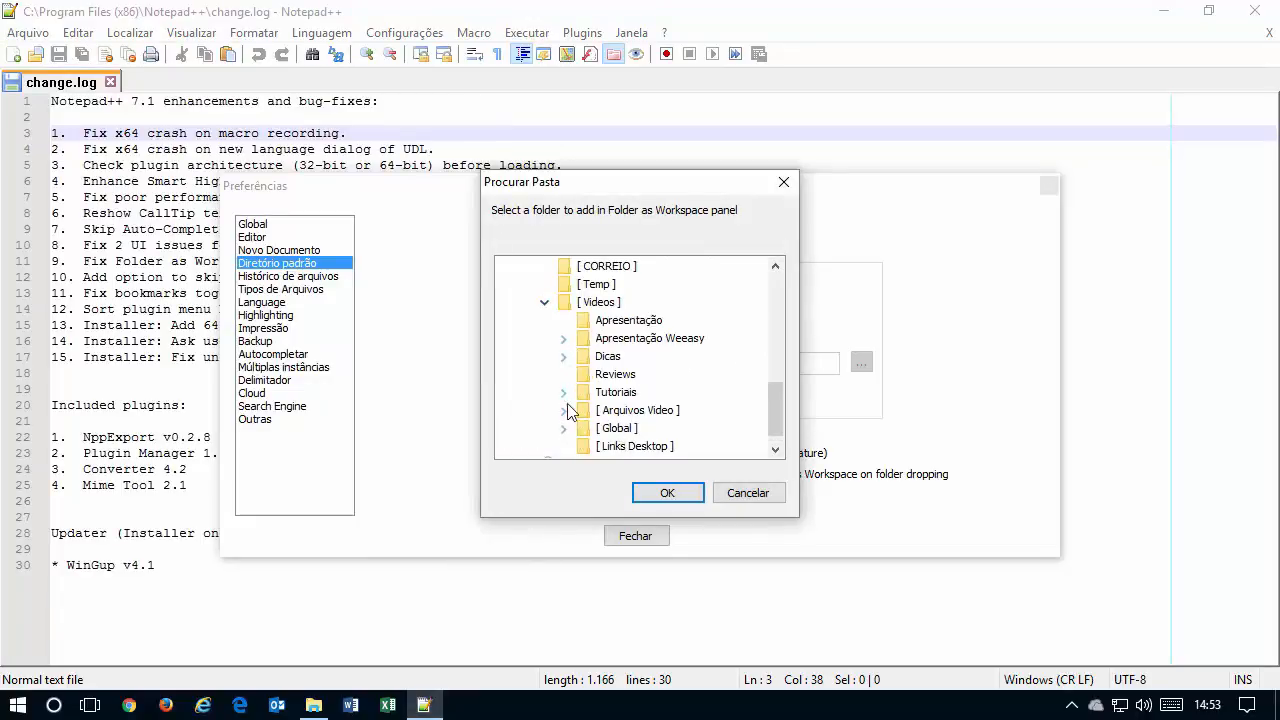
pyautogui.click(566, 411)
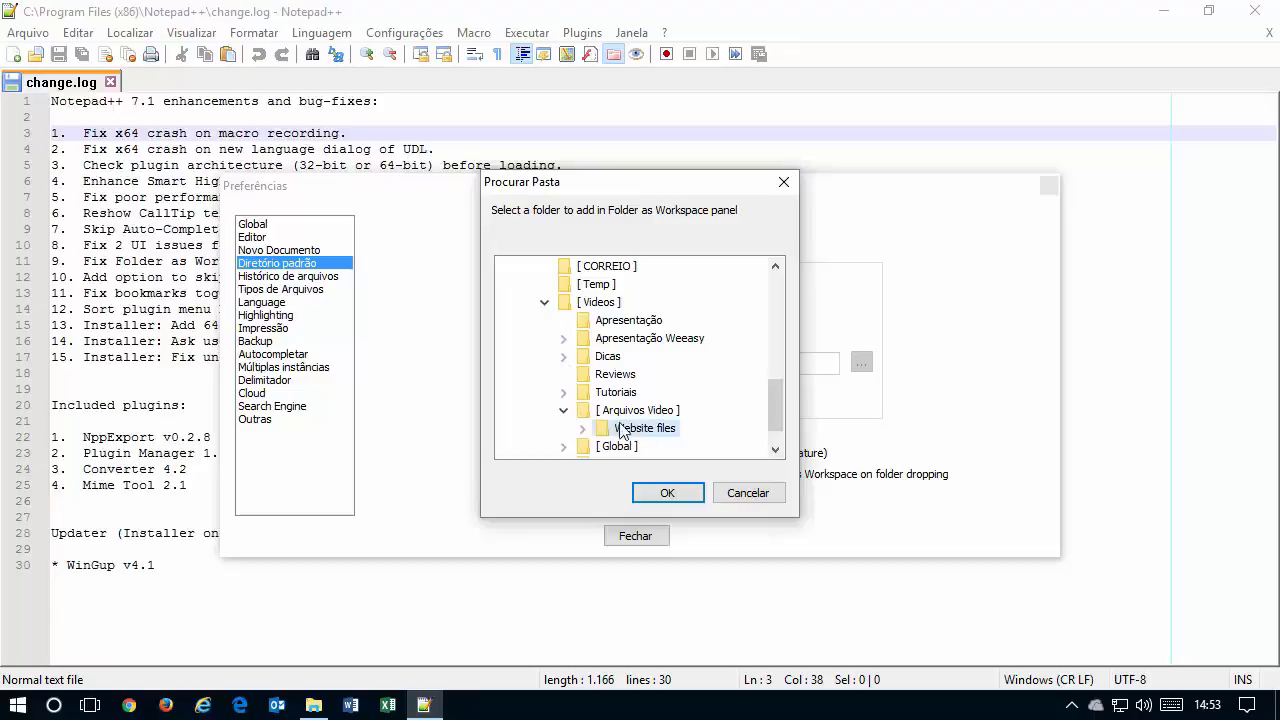
pyautogui.click(670, 492)
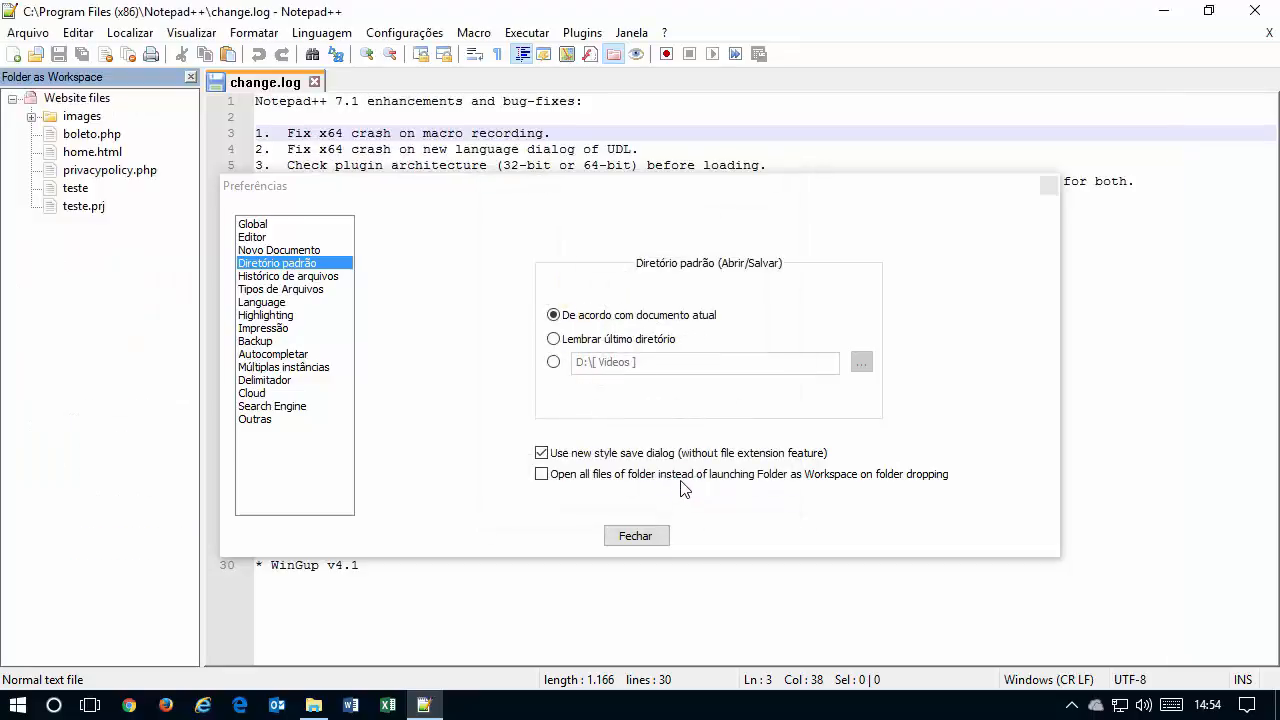
# - Examine the workspace contents by expanding and collapsing the images folder and selecting boleto.php and teste.prj
pyautogui.click(31, 117)
pyautogui.click(30, 117)
pyautogui.click(88, 136)
pyautogui.click(85, 206)
pyautogui.click(104, 137)
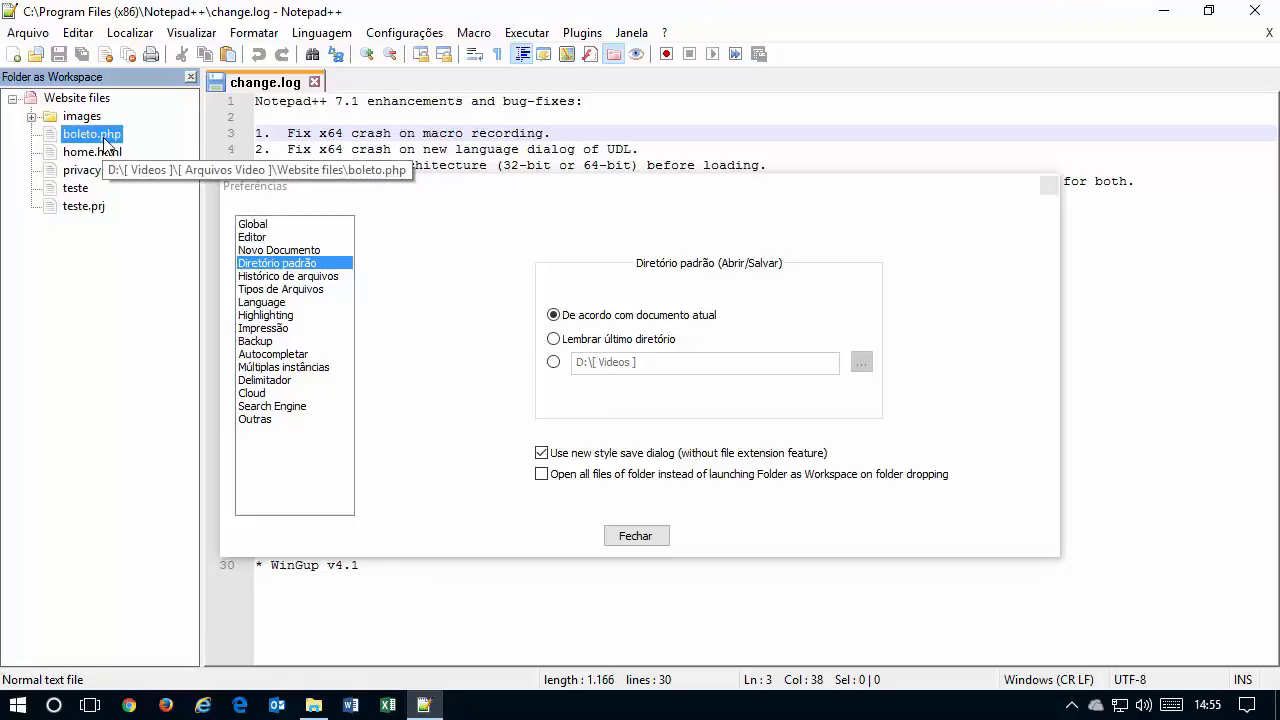
# - Open boleto.php and home.html from the Website files workspace
pyautogui.doubleClick(93, 138)
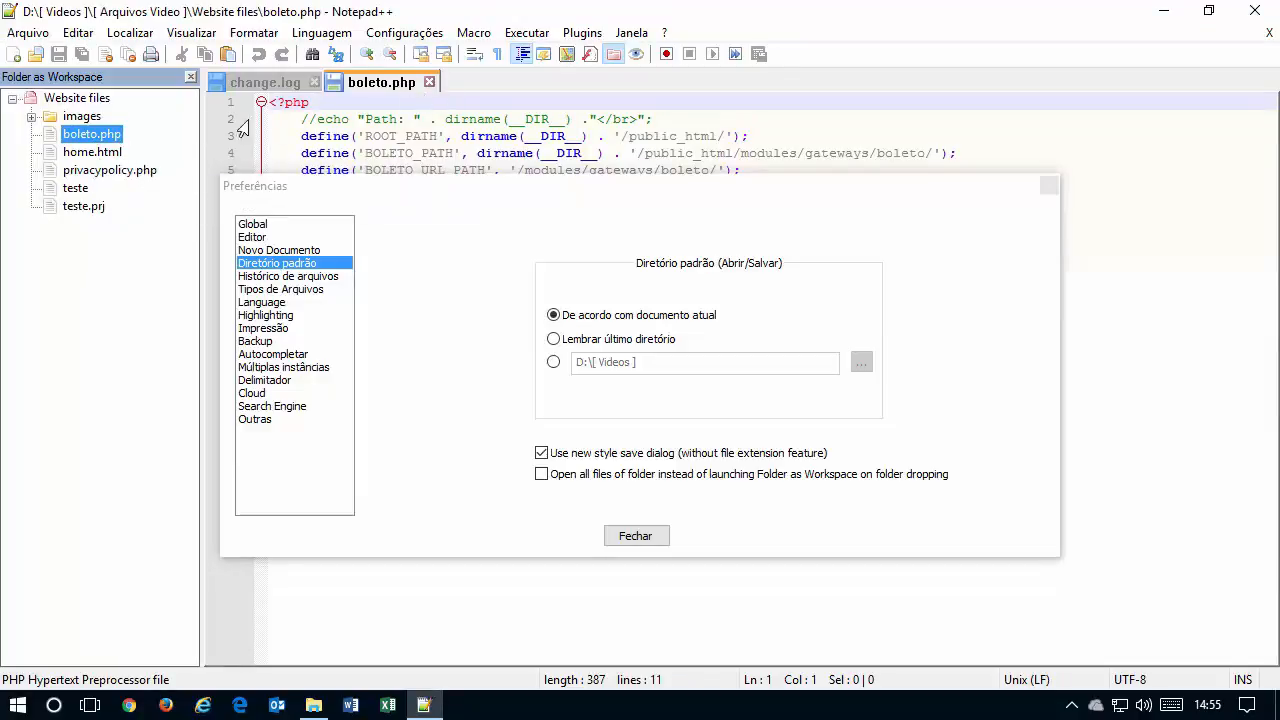
pyautogui.click(103, 155)
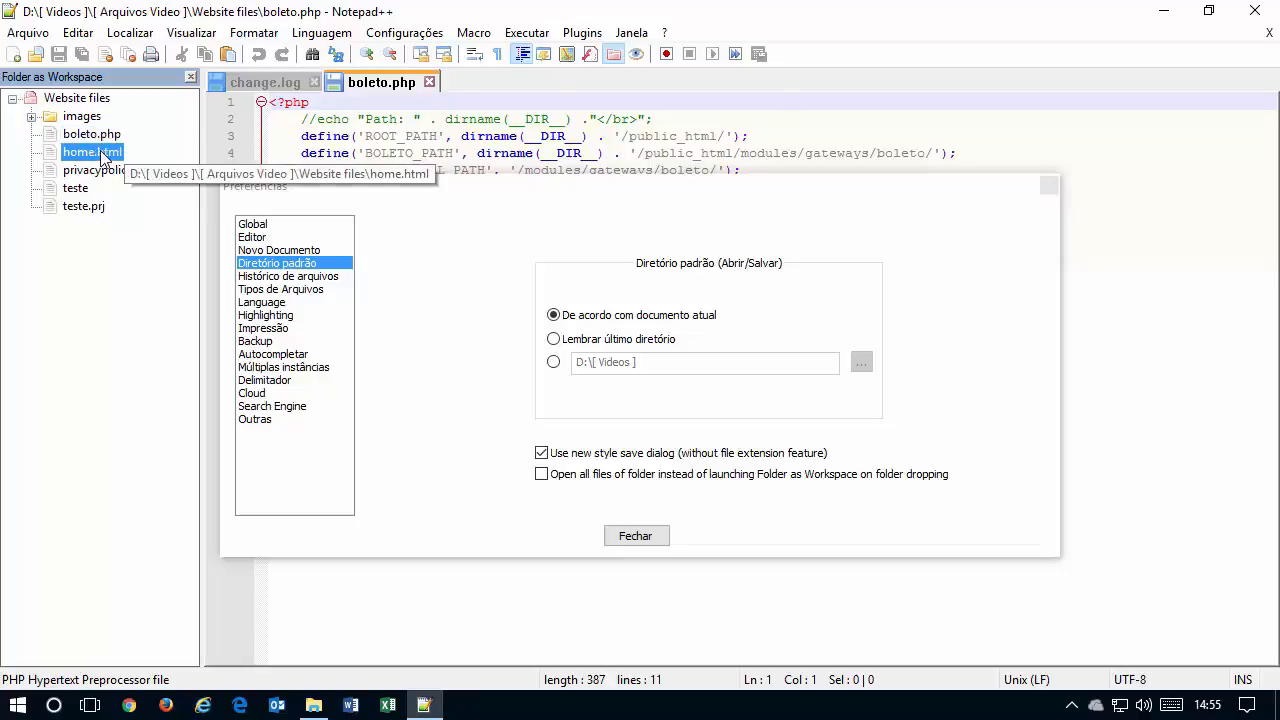
pyautogui.doubleClick(103, 156)
pyautogui.click(544, 82)
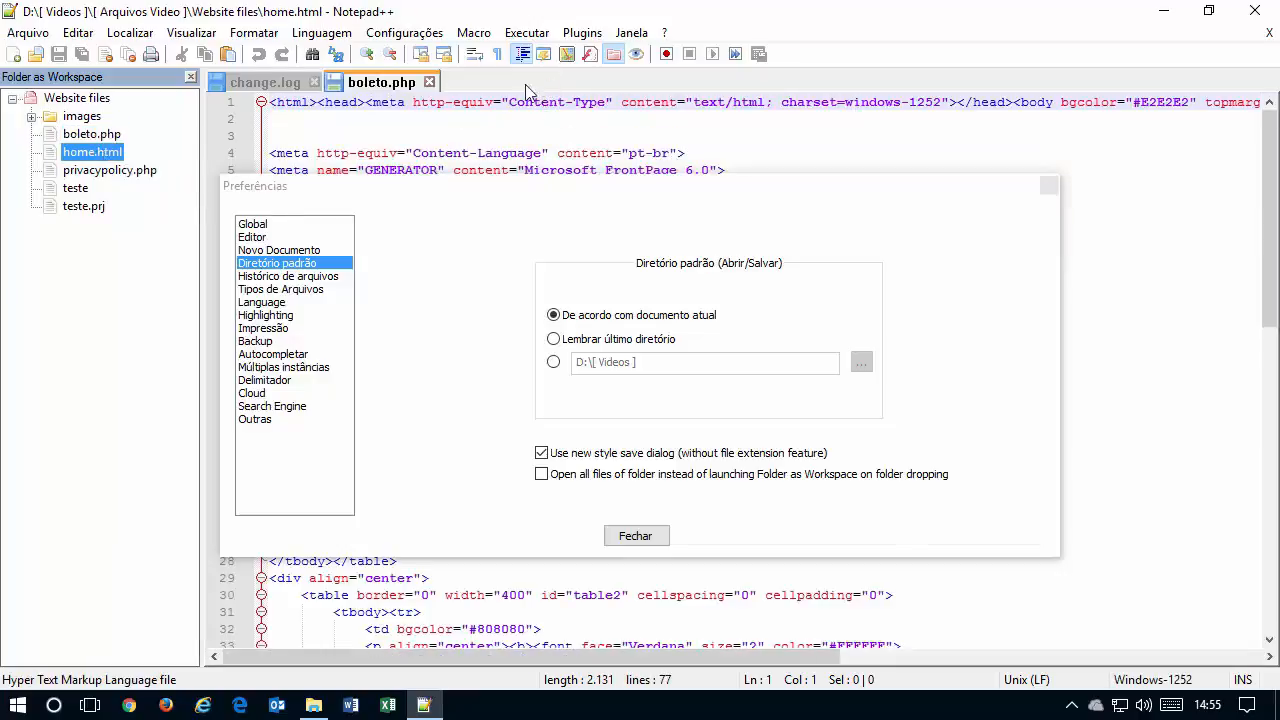
# - Close home.html and boleto.php, and hide the Folder as Workspace panel
pyautogui.click(429, 82)
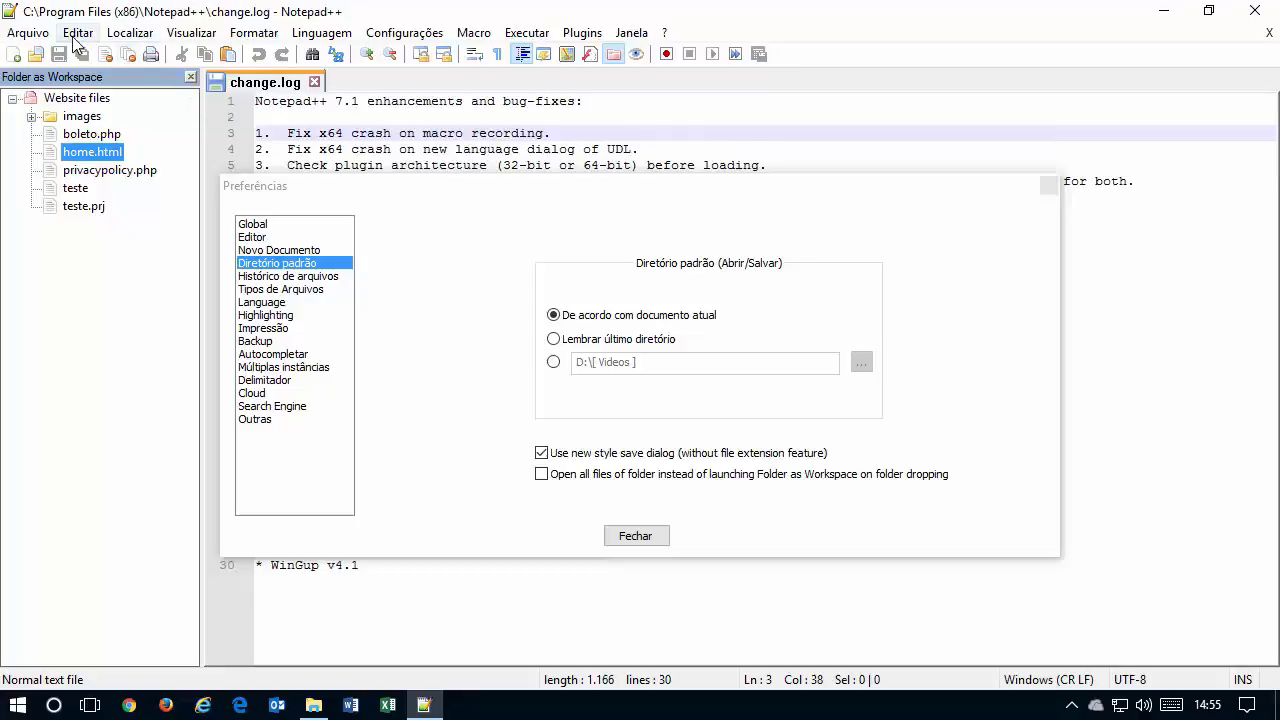
pyautogui.click(190, 78)
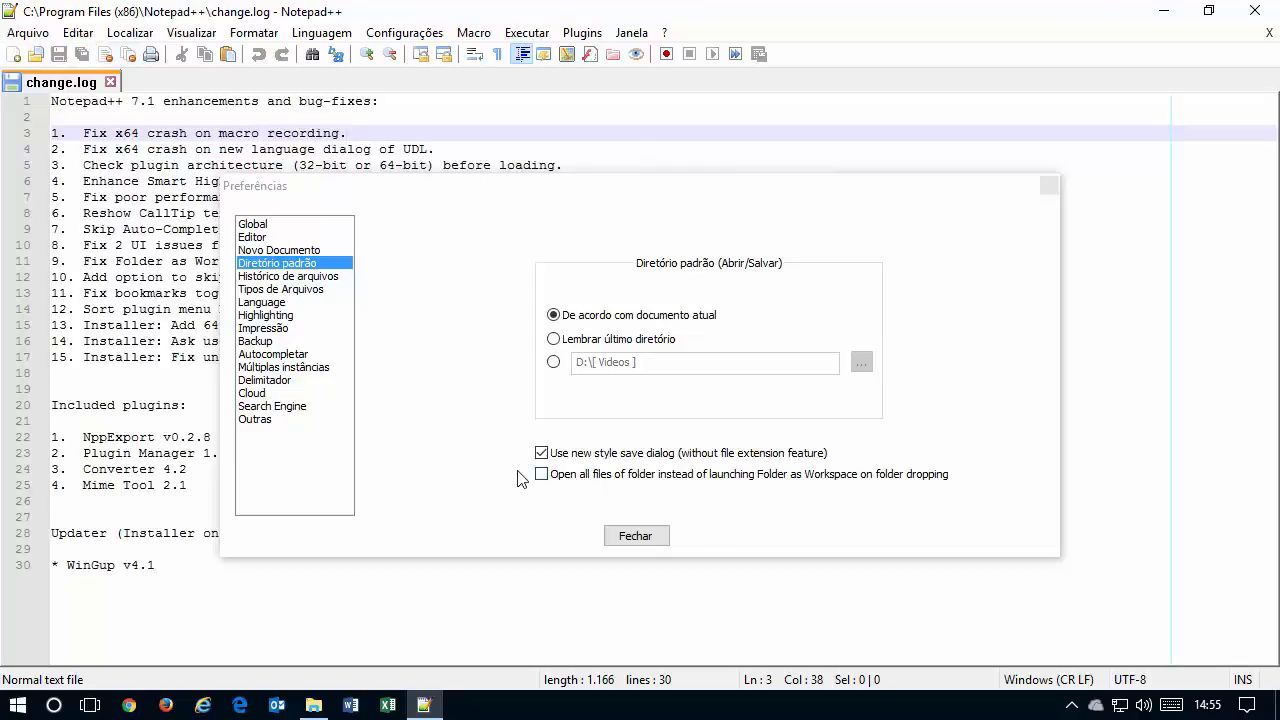
# - Switch to File Explorer and drop the Website files folder onto Notepad++ to launch it as a workspace
pyautogui.click(15, 36)
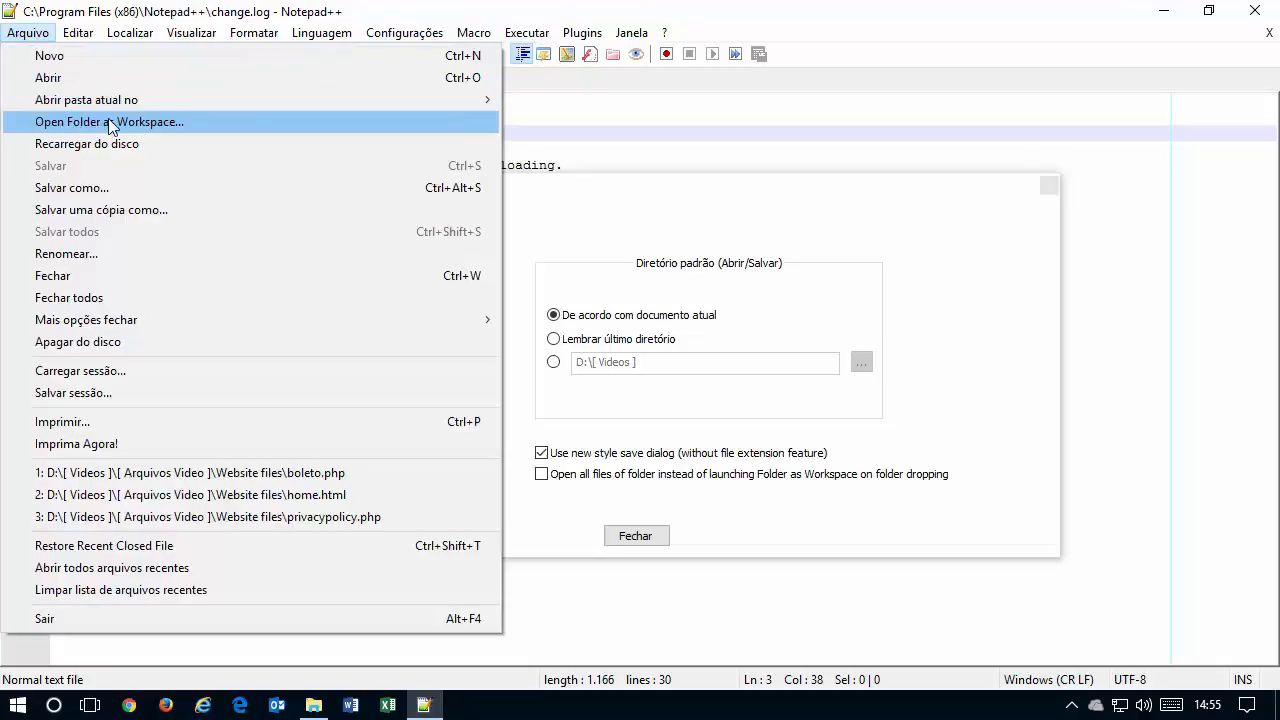
pyautogui.click(635, 199)
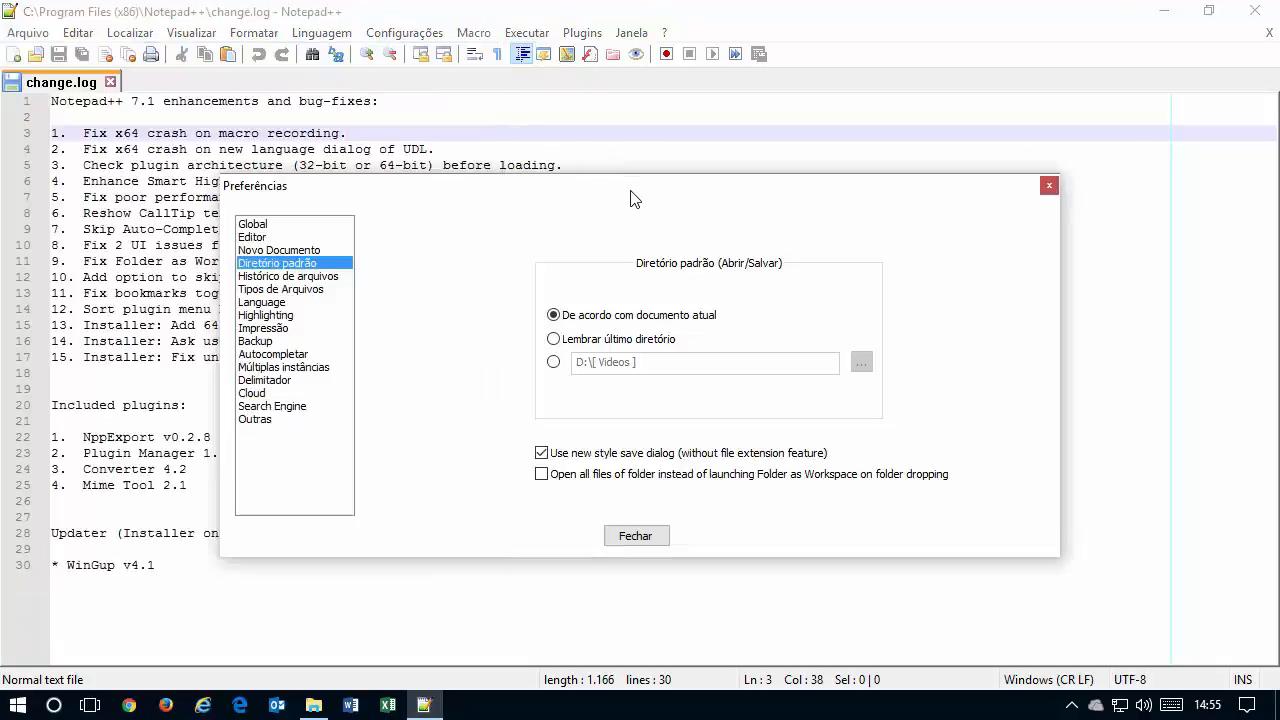
pyautogui.hotkey('alt', 'Tab')
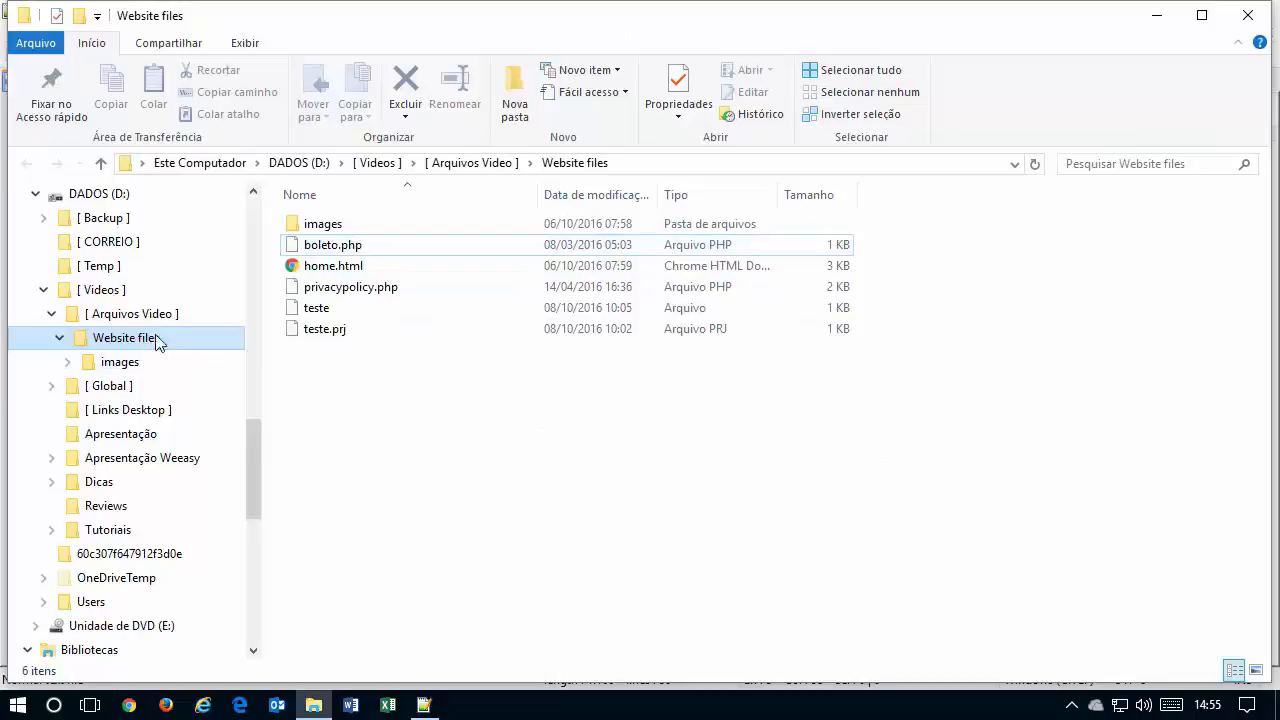
pyautogui.moveTo(157, 343); pyautogui.dragTo(509, 112)
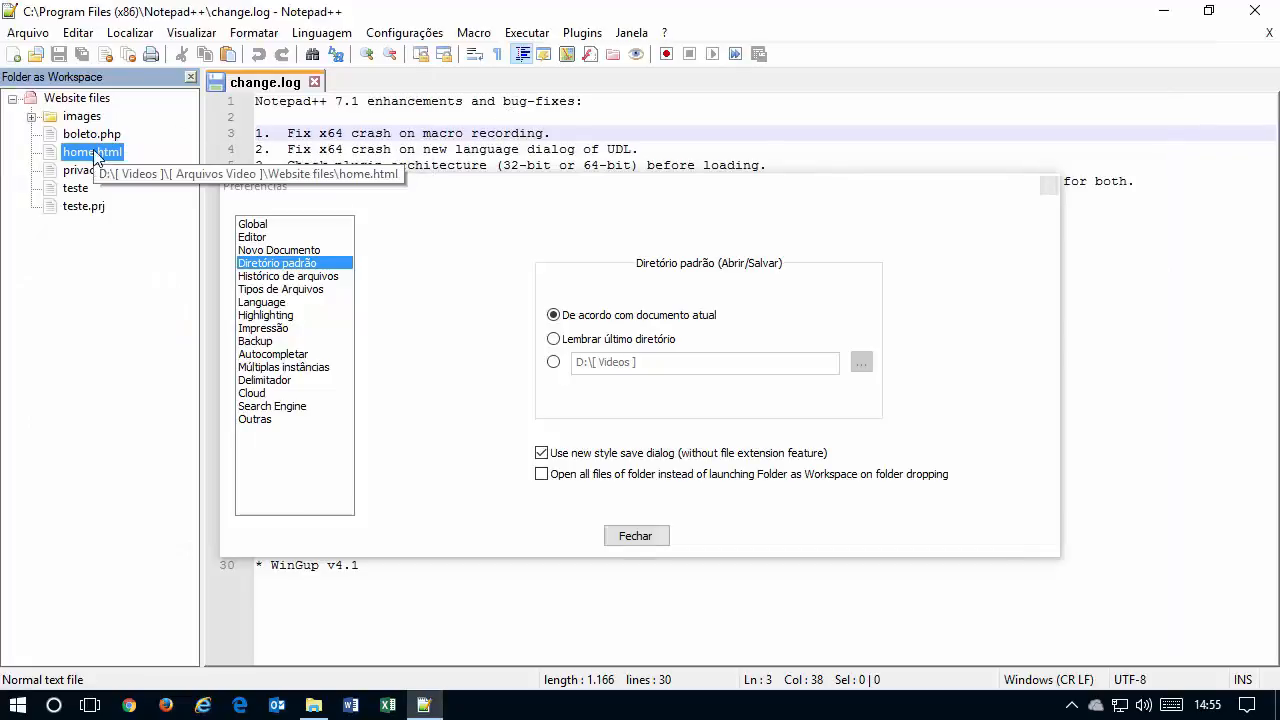
# - Enable opening all files of a folder instead of launching Folder as Workspace on folder dropping, and close the workspace panel
pyautogui.click(28, 32)
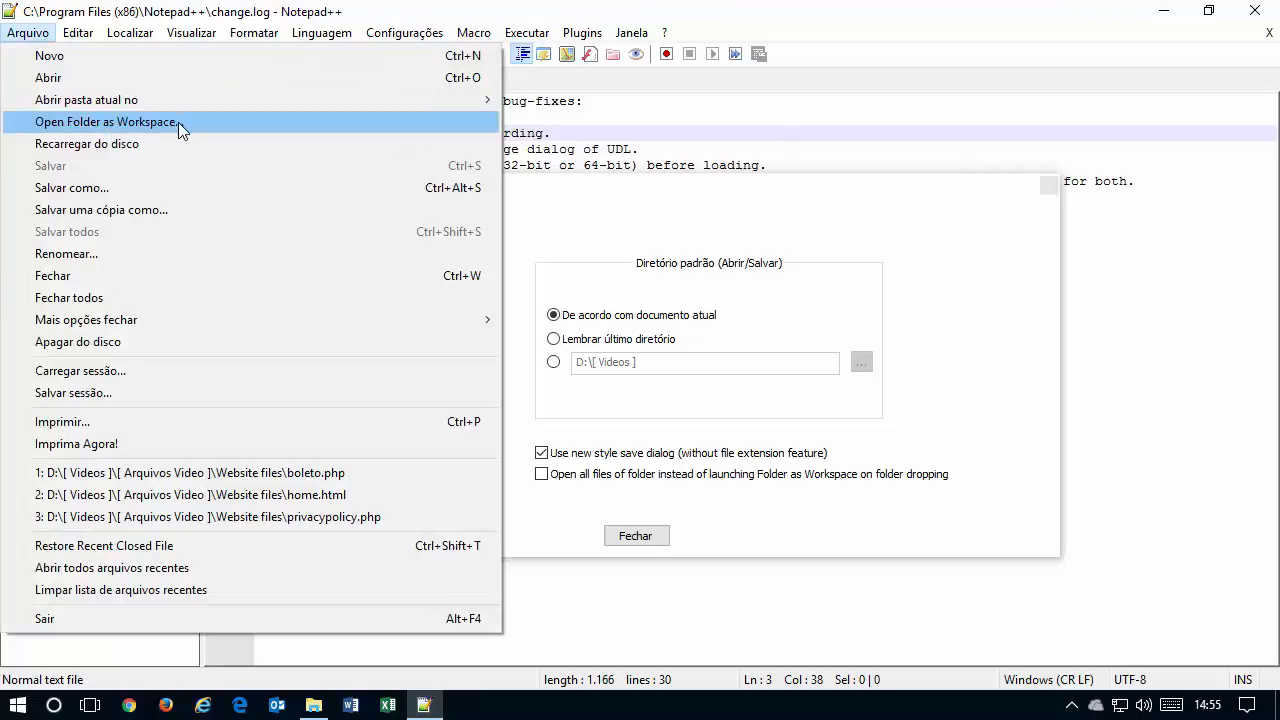
pyautogui.click(620, 192)
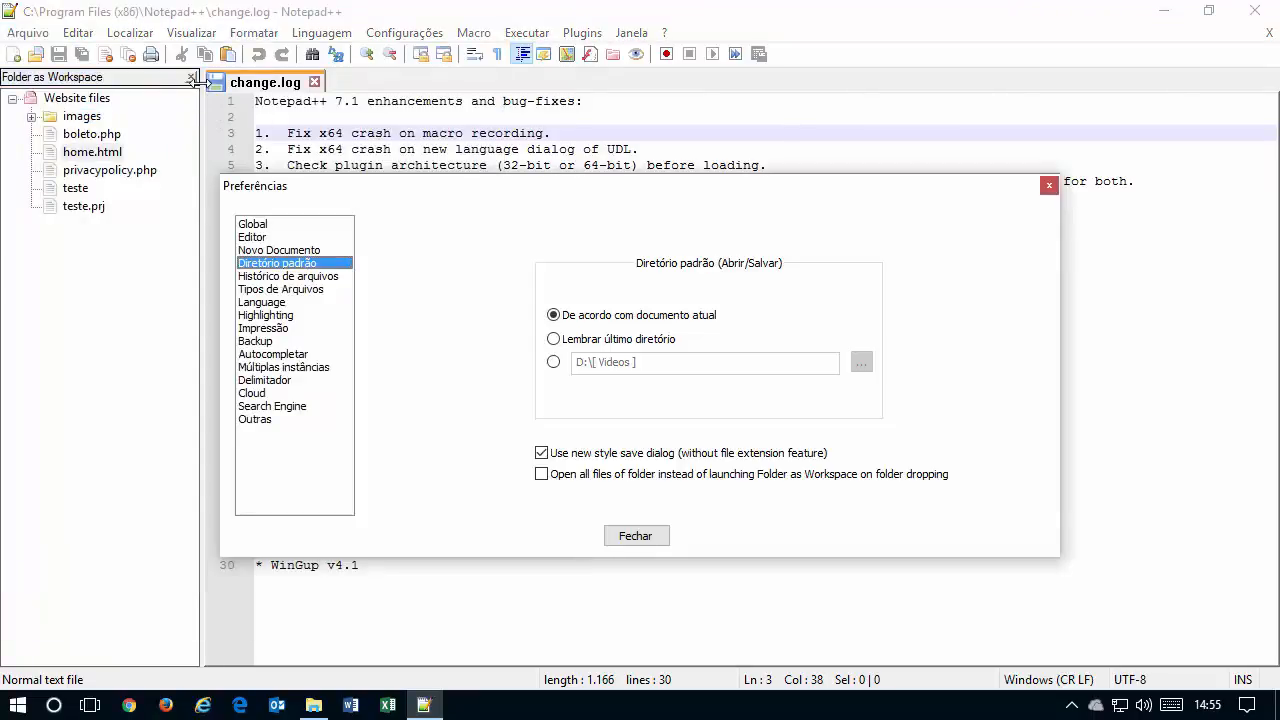
pyautogui.click(595, 476)
pyautogui.click(190, 78)
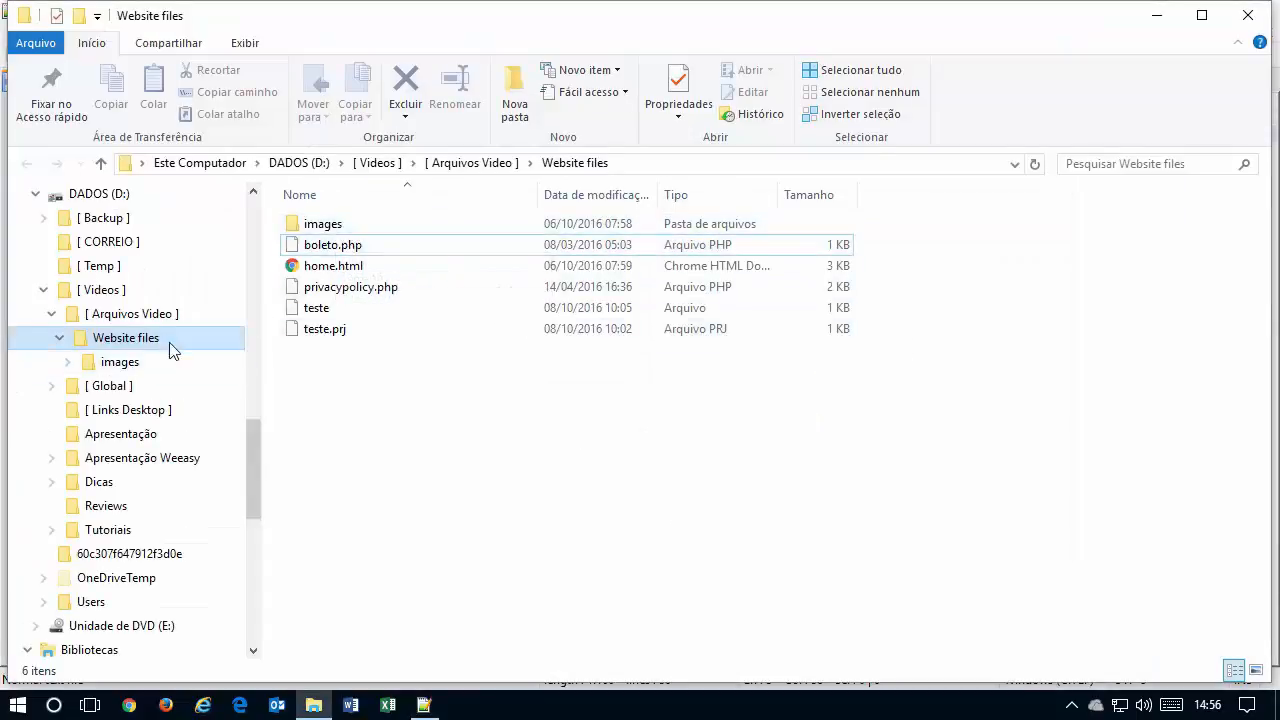
# - Drop the Website files folder from File Explorer onto Notepad++ to open all its files, and view logo100x100.png
pyautogui.moveTo(170, 348); pyautogui.dragTo(313, 86)
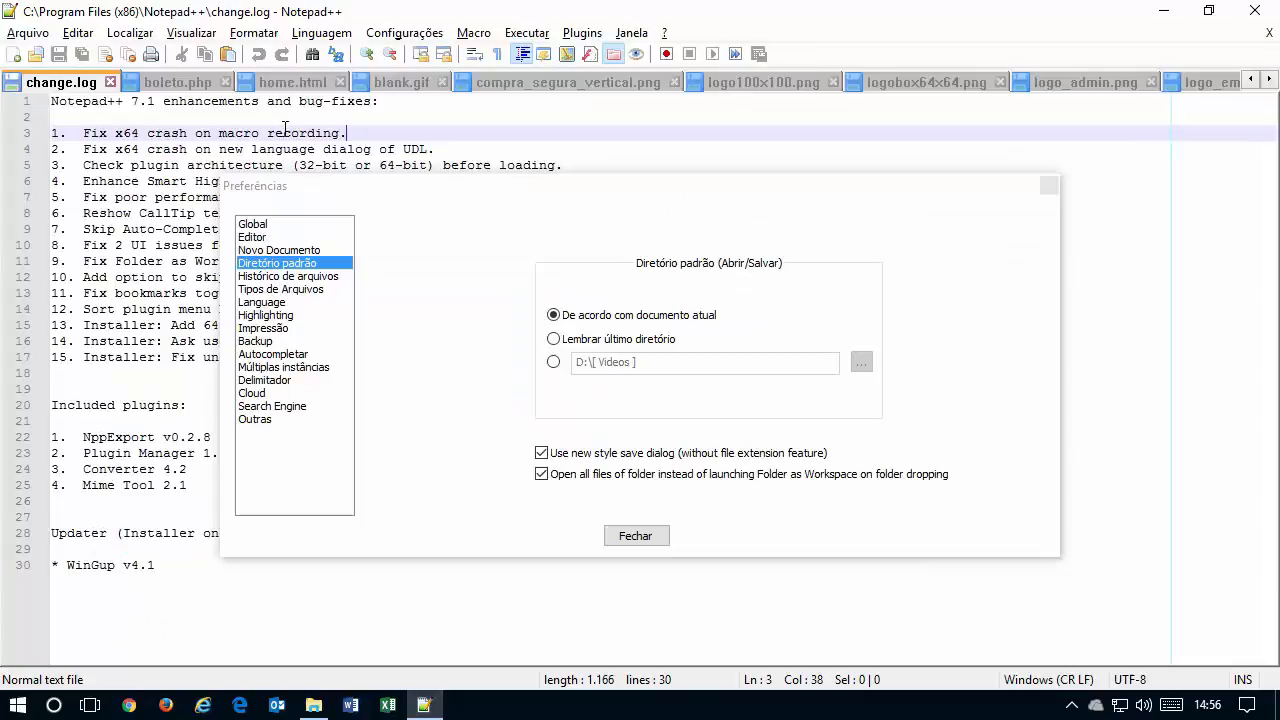
pyautogui.click(710, 88)
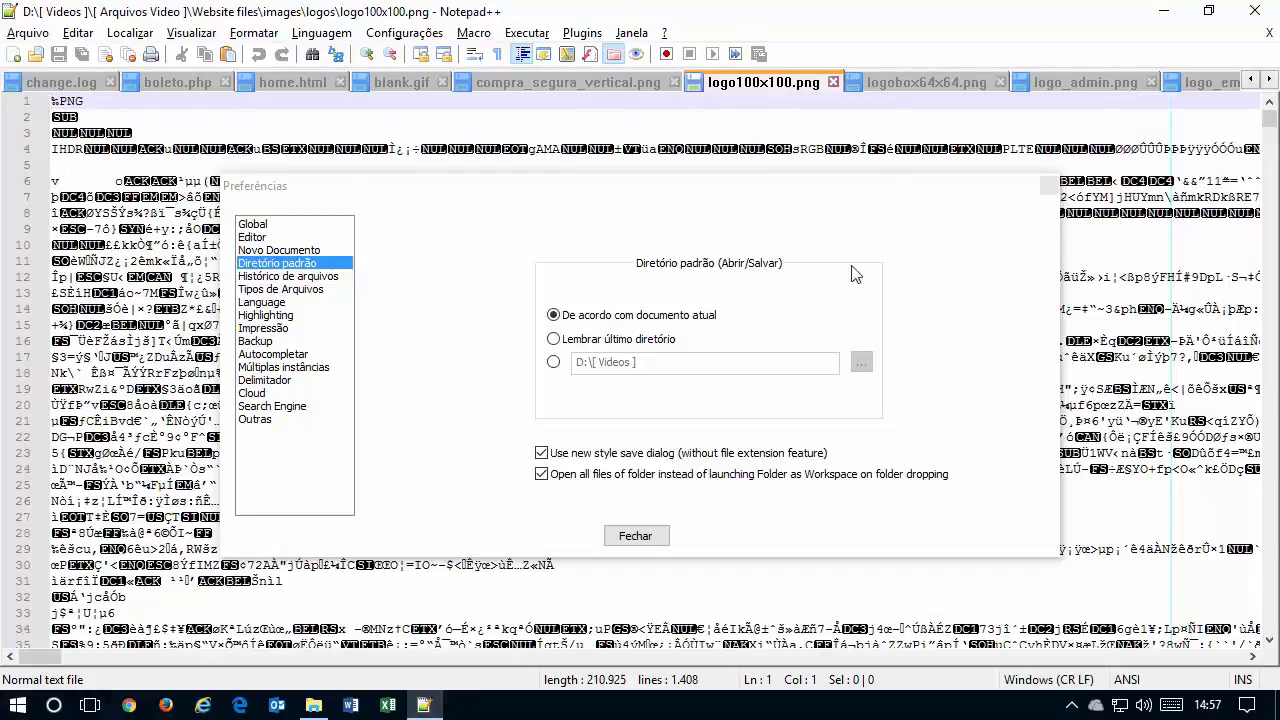
# - Close logo100x100.png, logobox64x64.png and compra_segura_vertical.png
pyautogui.click(836, 82)
pyautogui.click(838, 86)
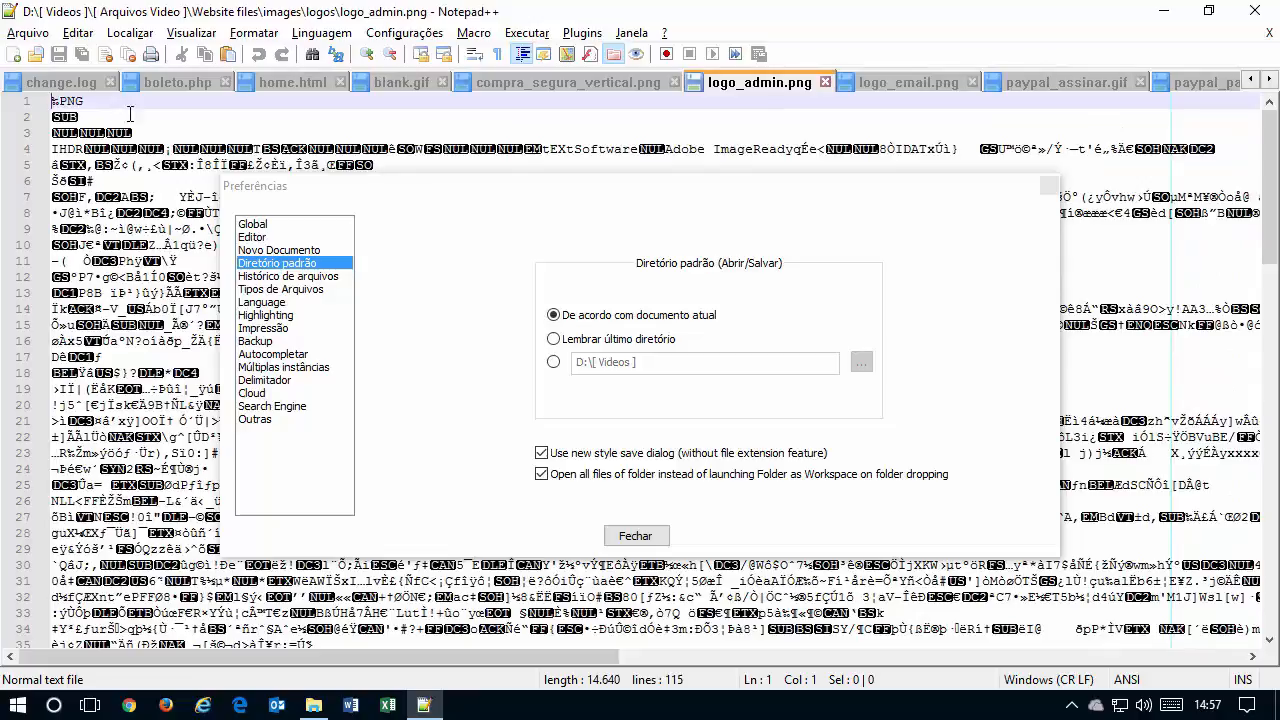
pyautogui.click(78, 88)
pyautogui.rightClick(82, 91)
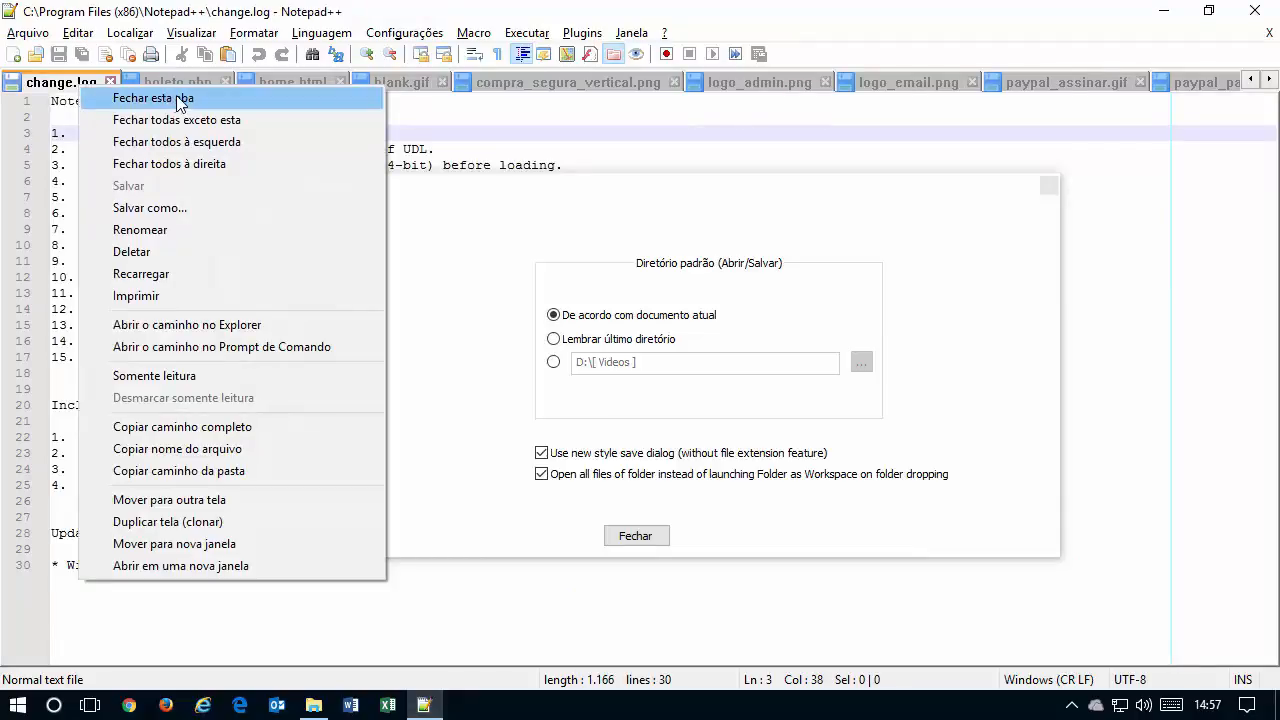
pyautogui.click(530, 96)
pyautogui.rightClick(541, 90)
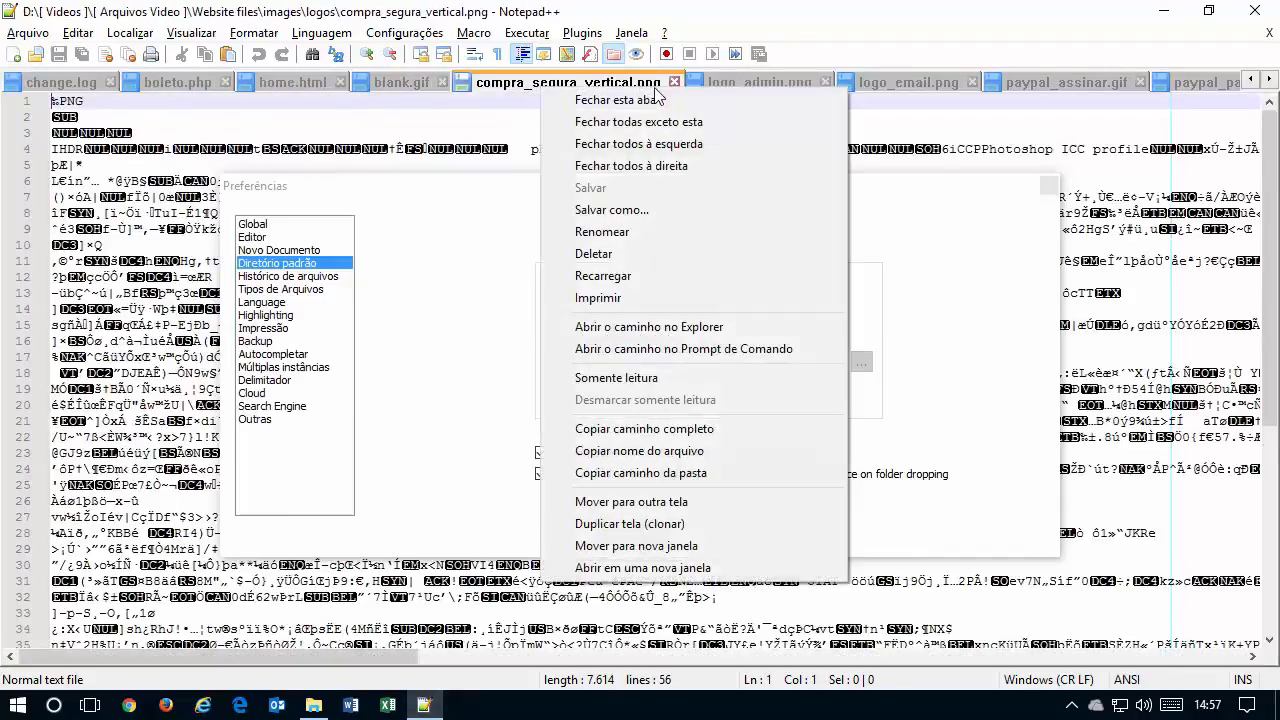
pyautogui.click(646, 99)
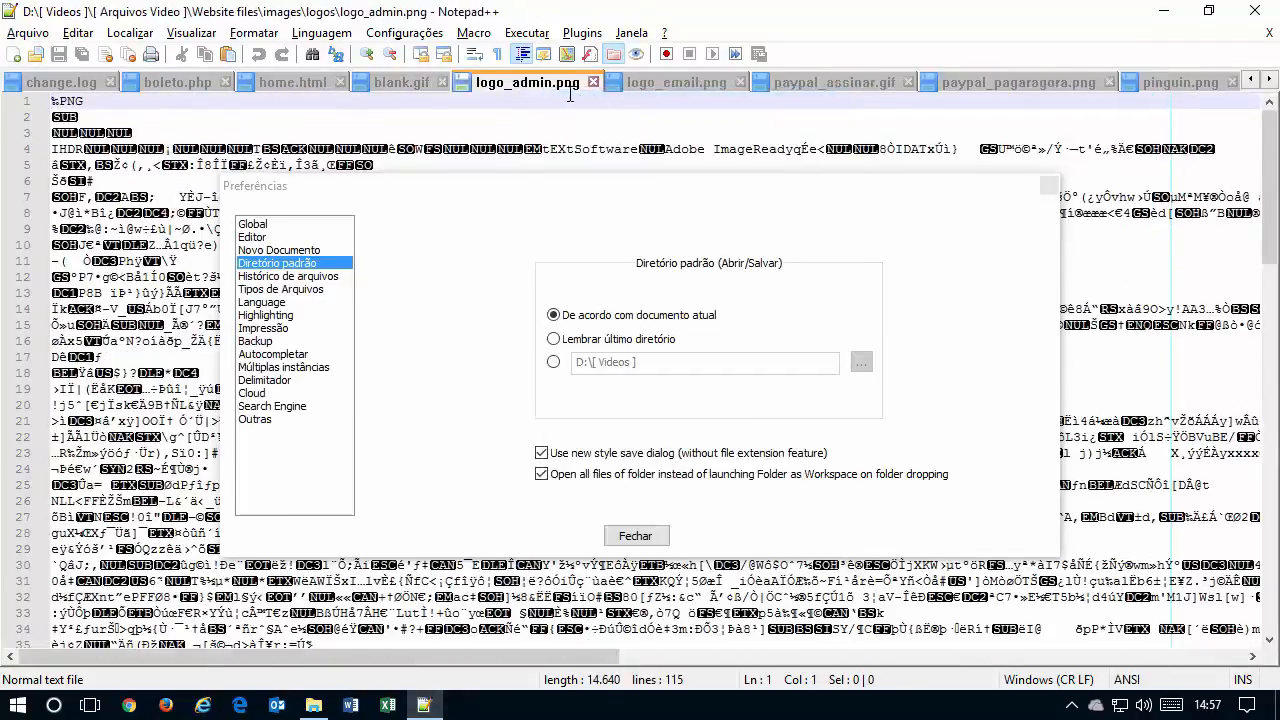
# - Close all documents to the right of logo_admin.png
pyautogui.rightClick(538, 97)
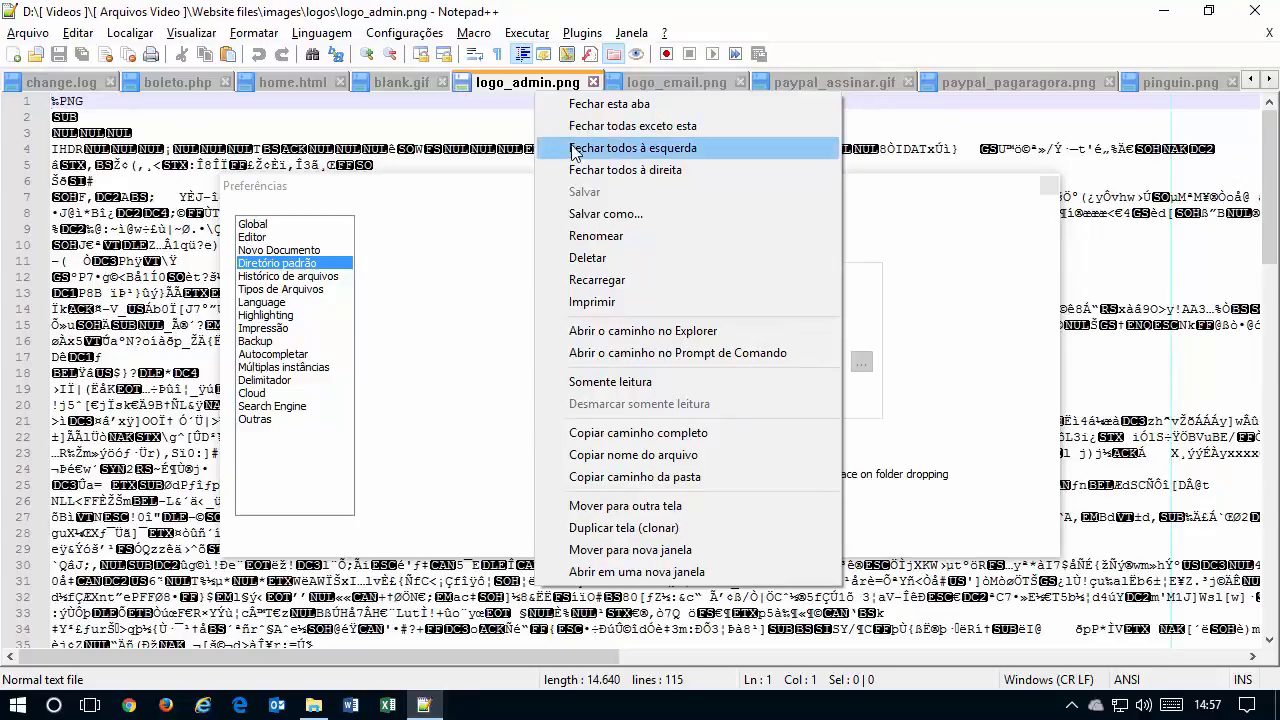
pyautogui.click(507, 90)
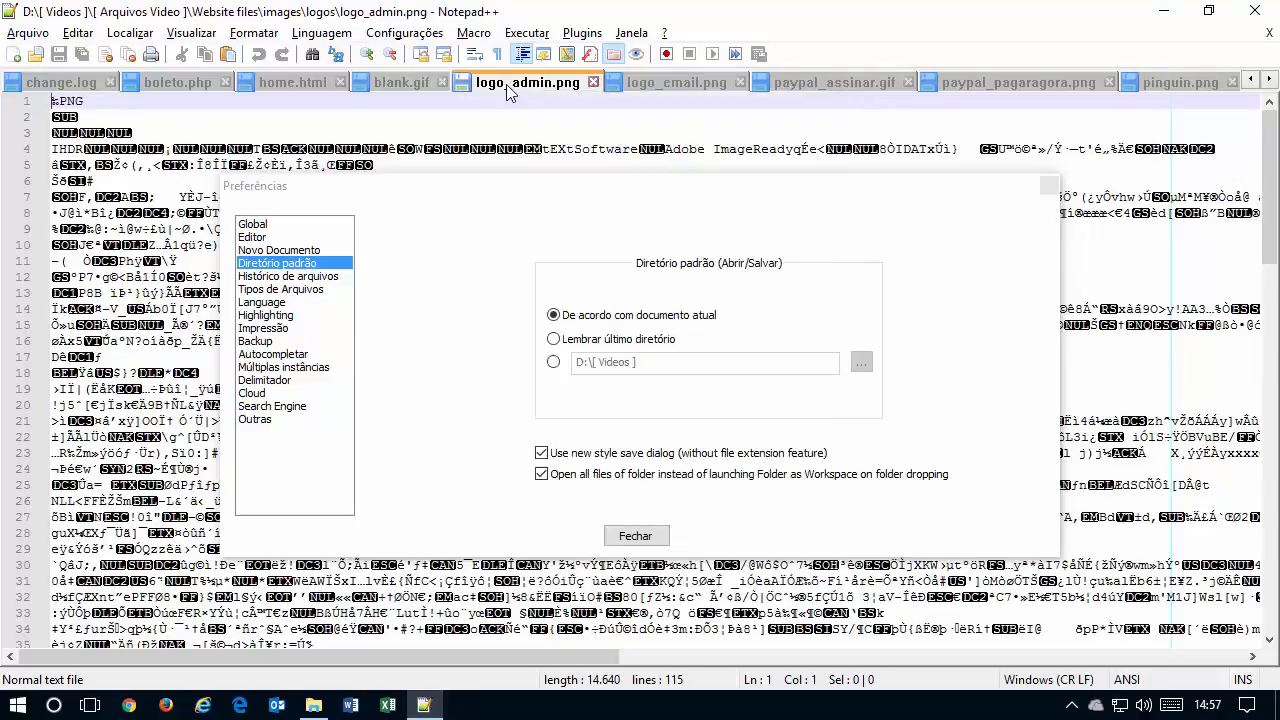
pyautogui.rightClick(512, 91)
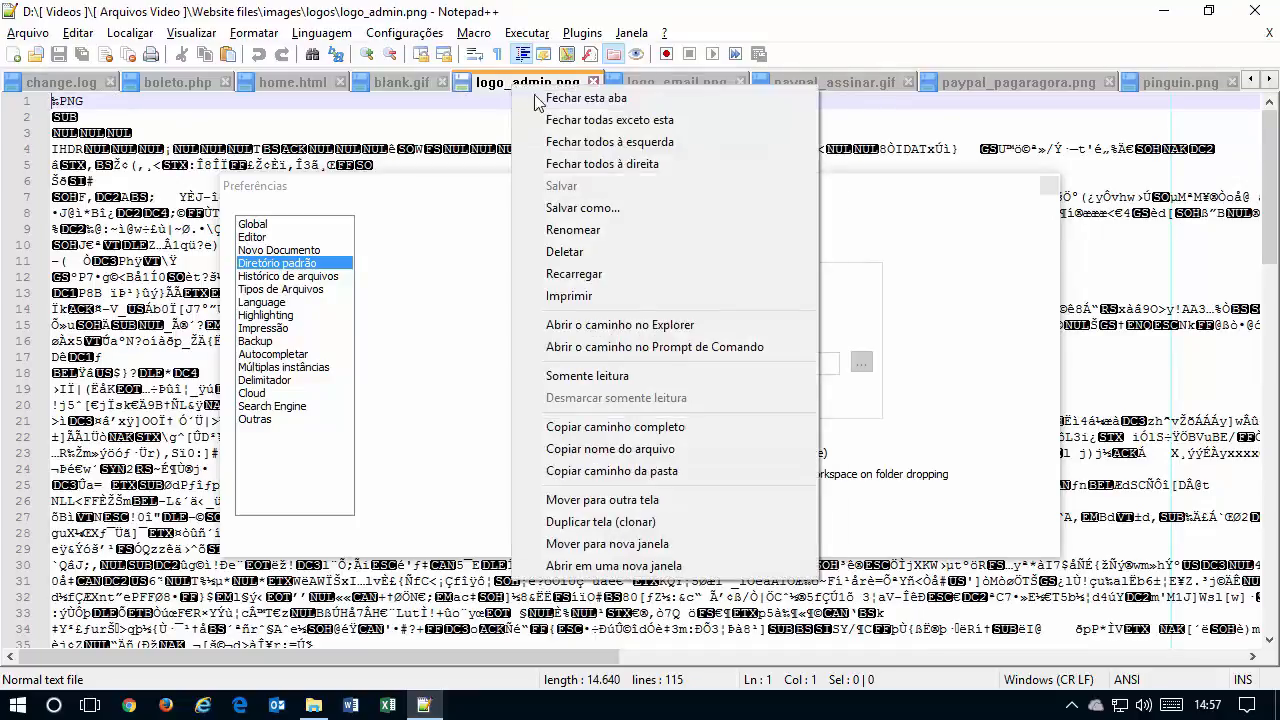
pyautogui.click(641, 164)
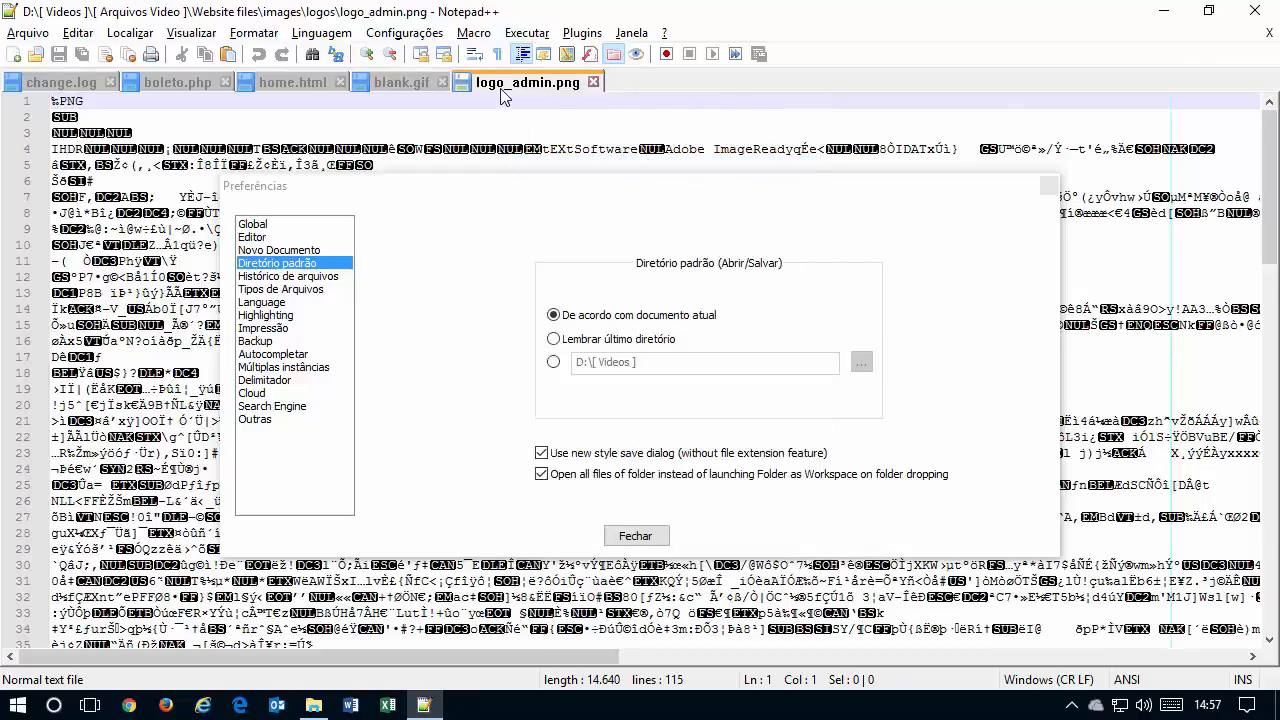
# - Close all documents except change.log and disable opening all files of a folder on folder dropping
pyautogui.rightClick(84, 88)
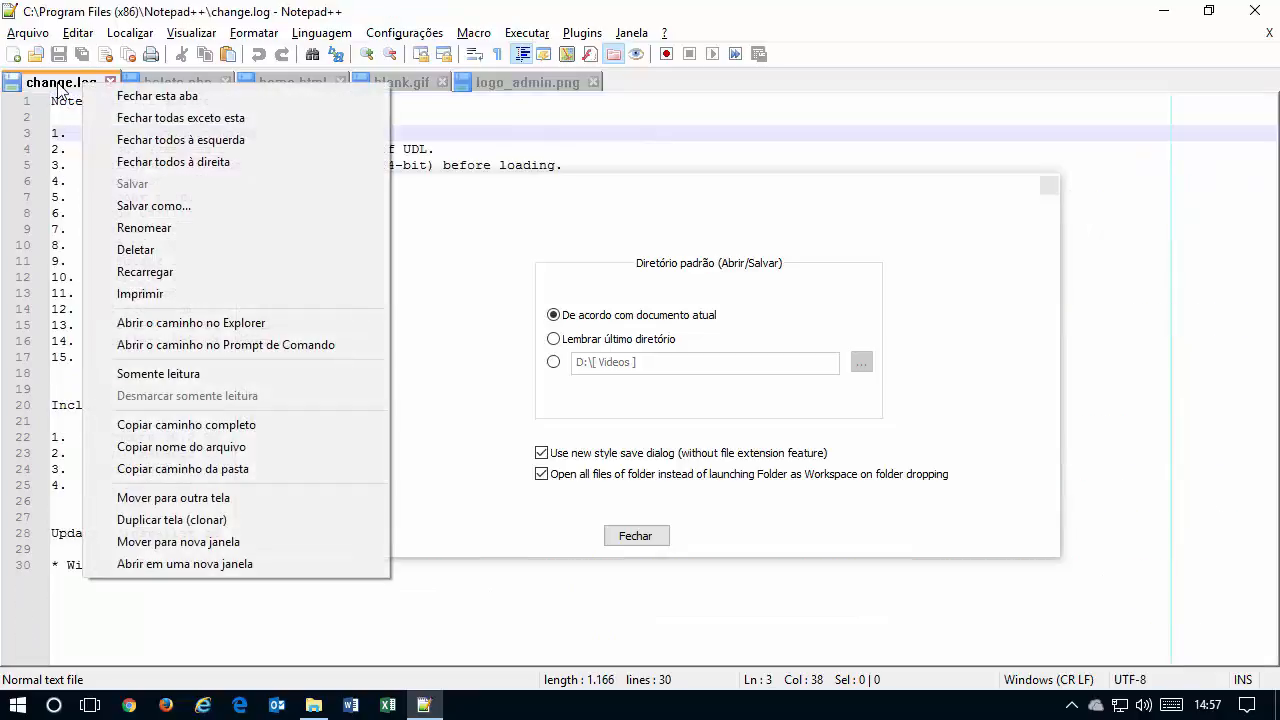
pyautogui.click(236, 118)
pyautogui.click(450, 149)
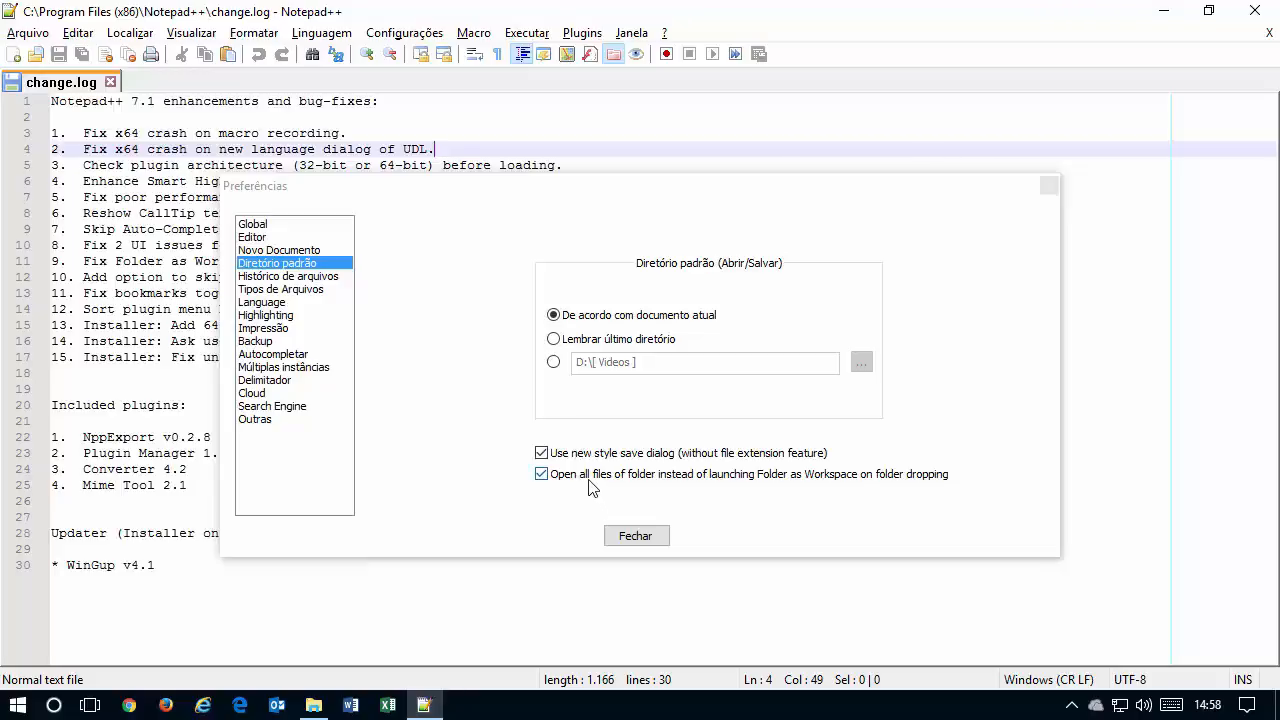
pyautogui.click(591, 485)
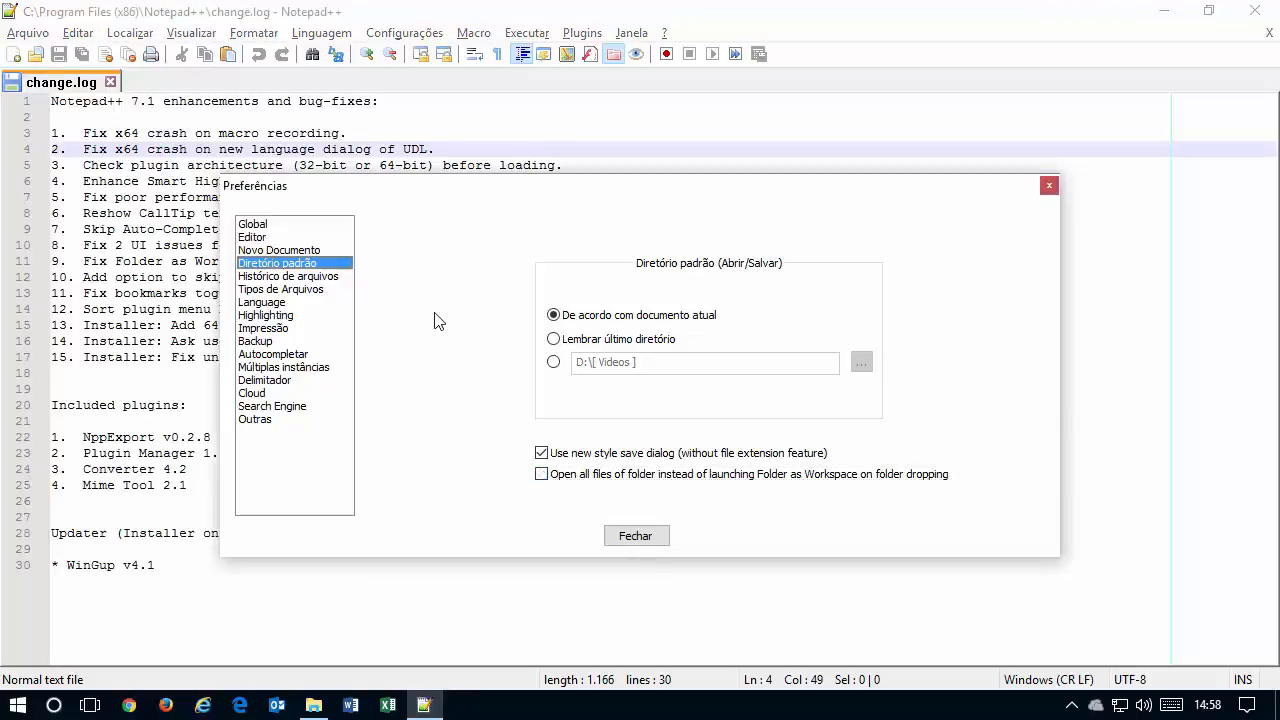
# - Show the file history preferences and examine the full list of recently opened files
pyautogui.click(329, 280)
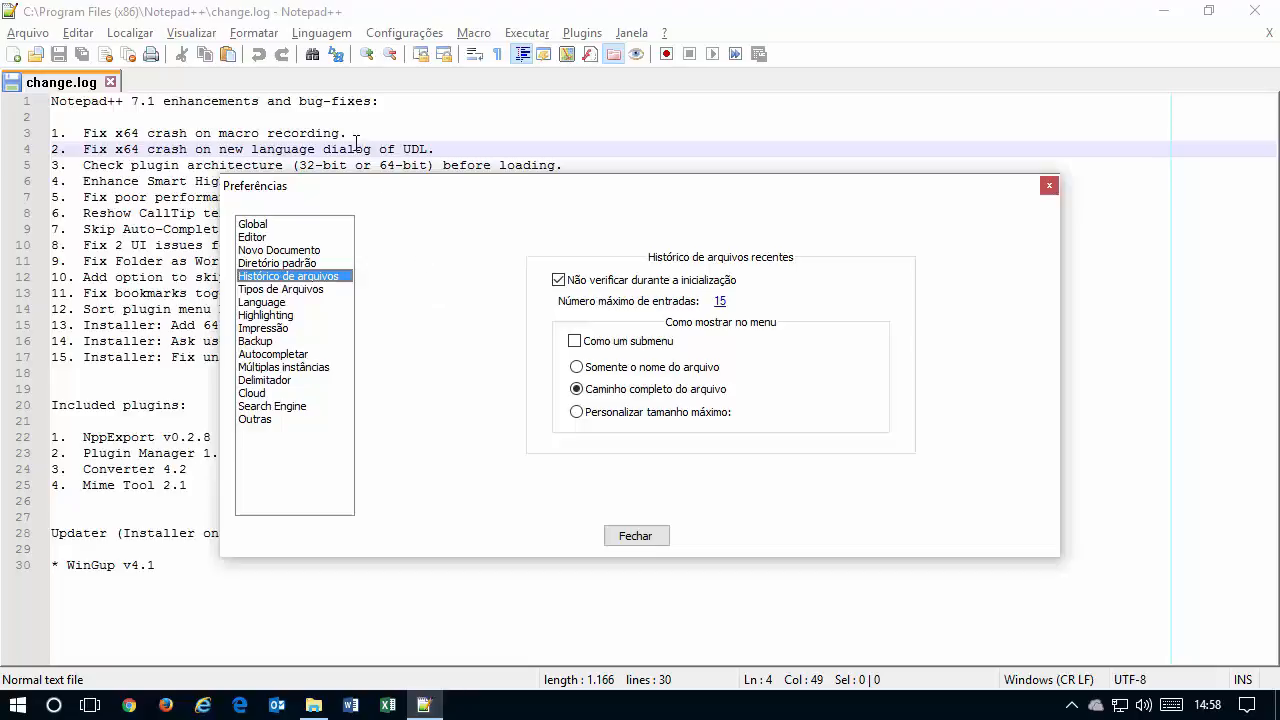
pyautogui.click(28, 33)
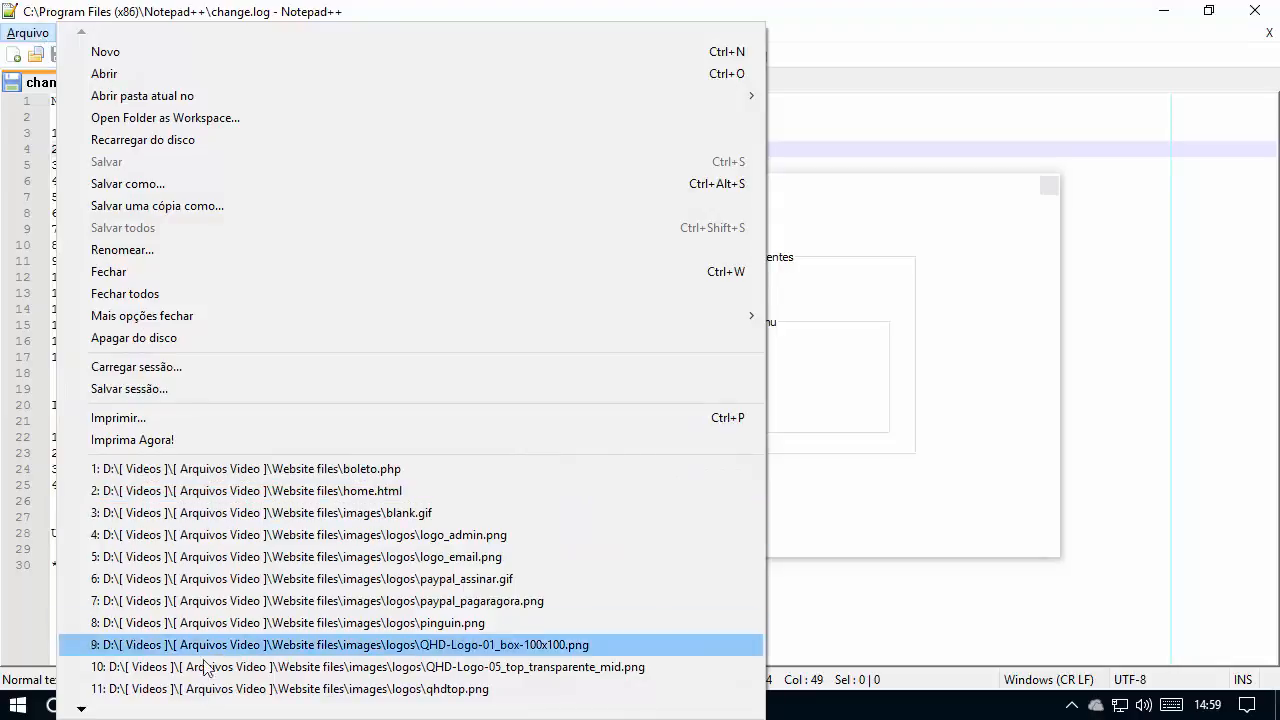
pyautogui.moveTo(176, 713)
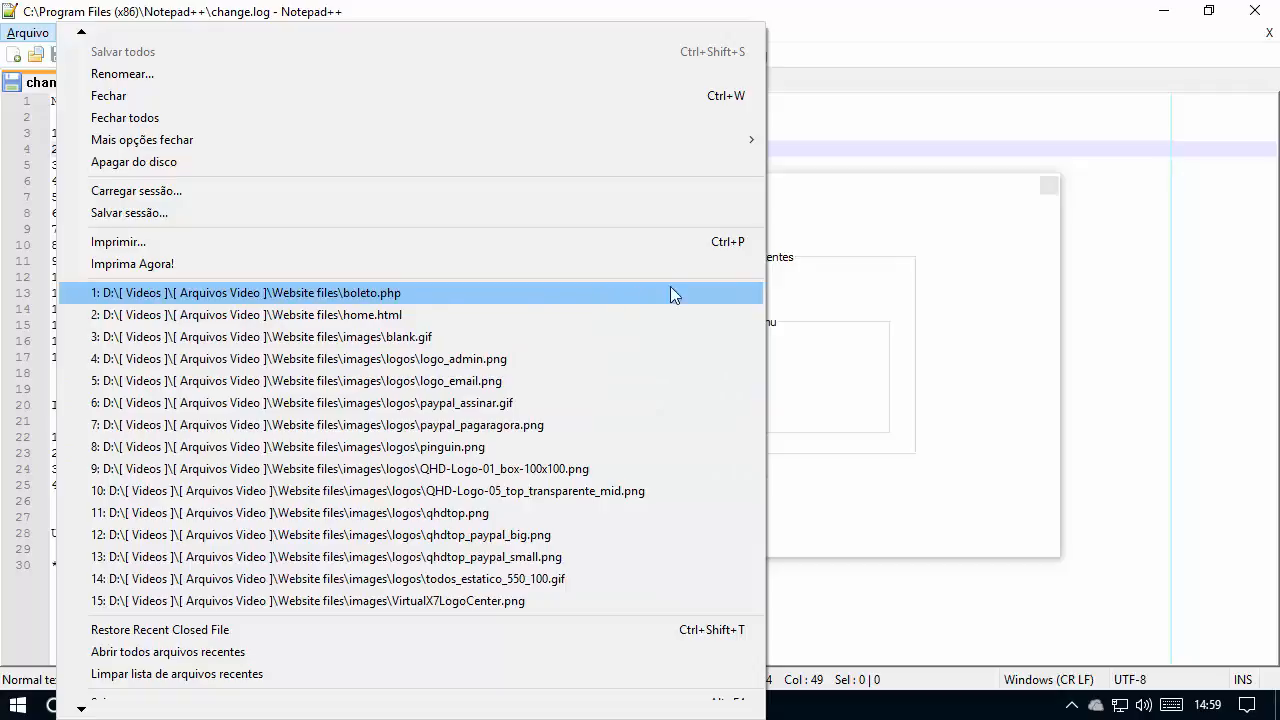
pyautogui.click(855, 192)
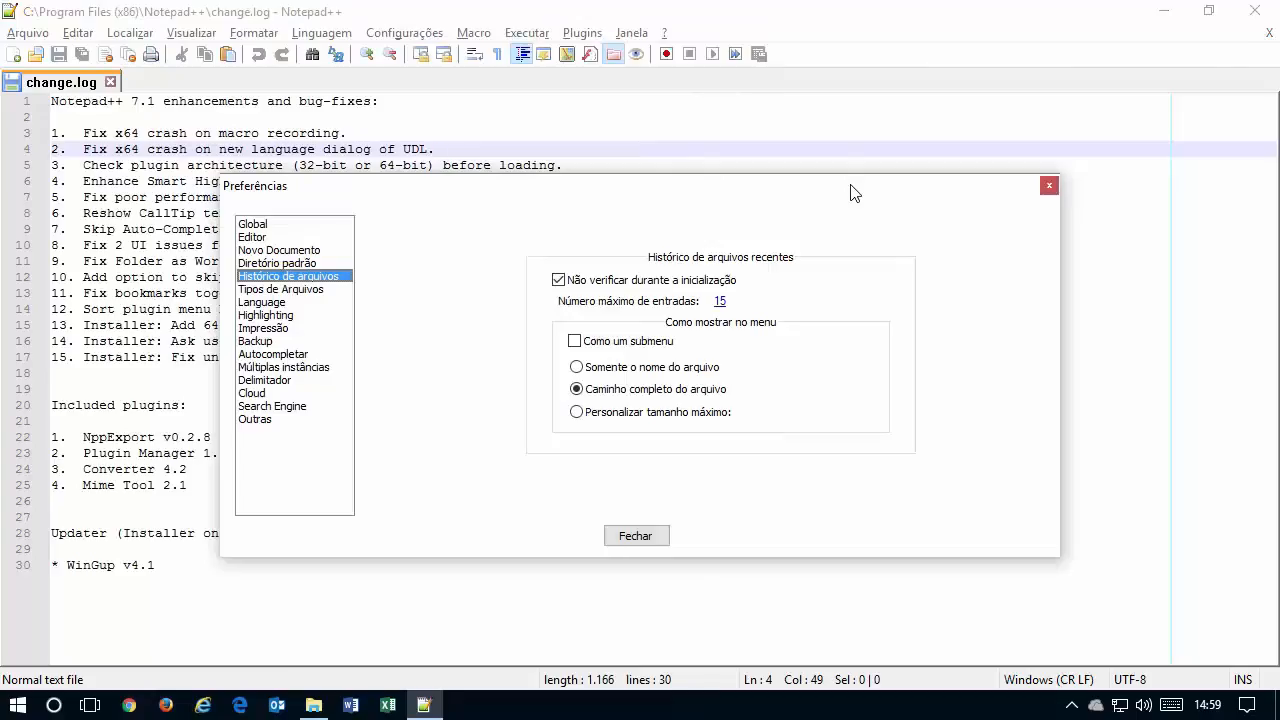
# - Set the maximum number of recent file history entries to 20 and check the recent files list
pyautogui.click(720, 301)
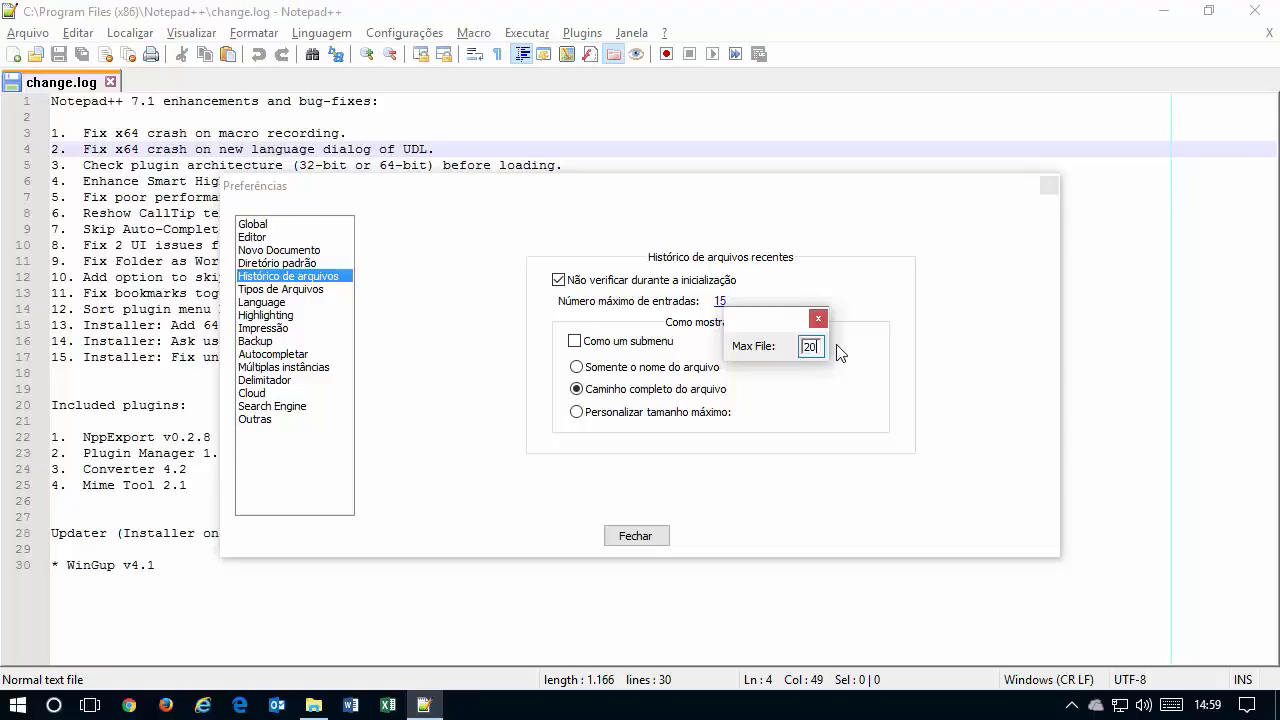
pyautogui.press('Return')
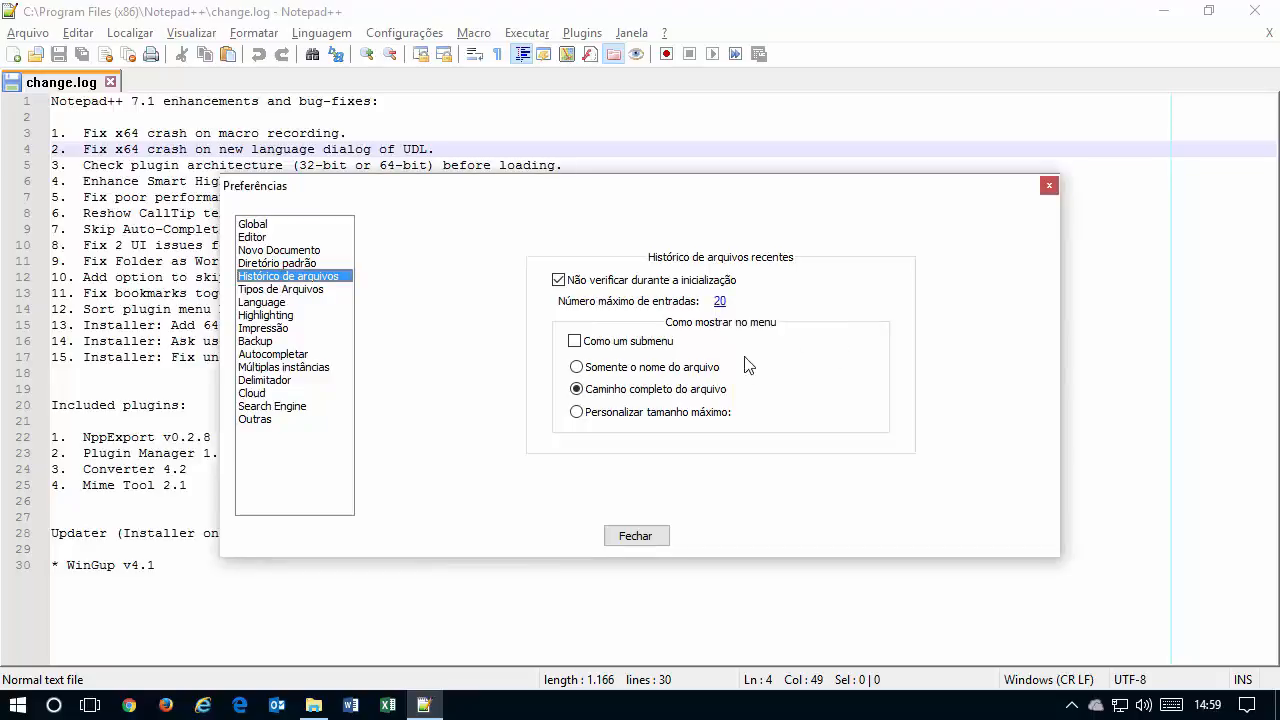
pyautogui.click(28, 33)
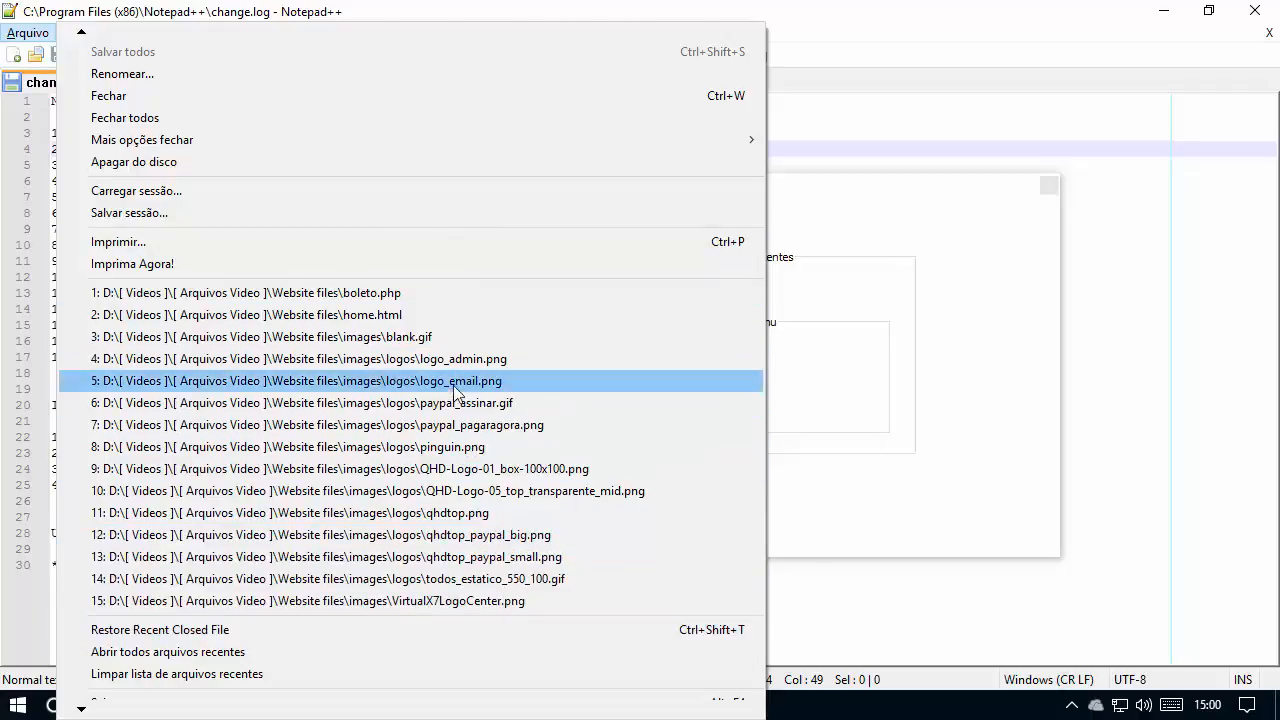
pyautogui.click(872, 213)
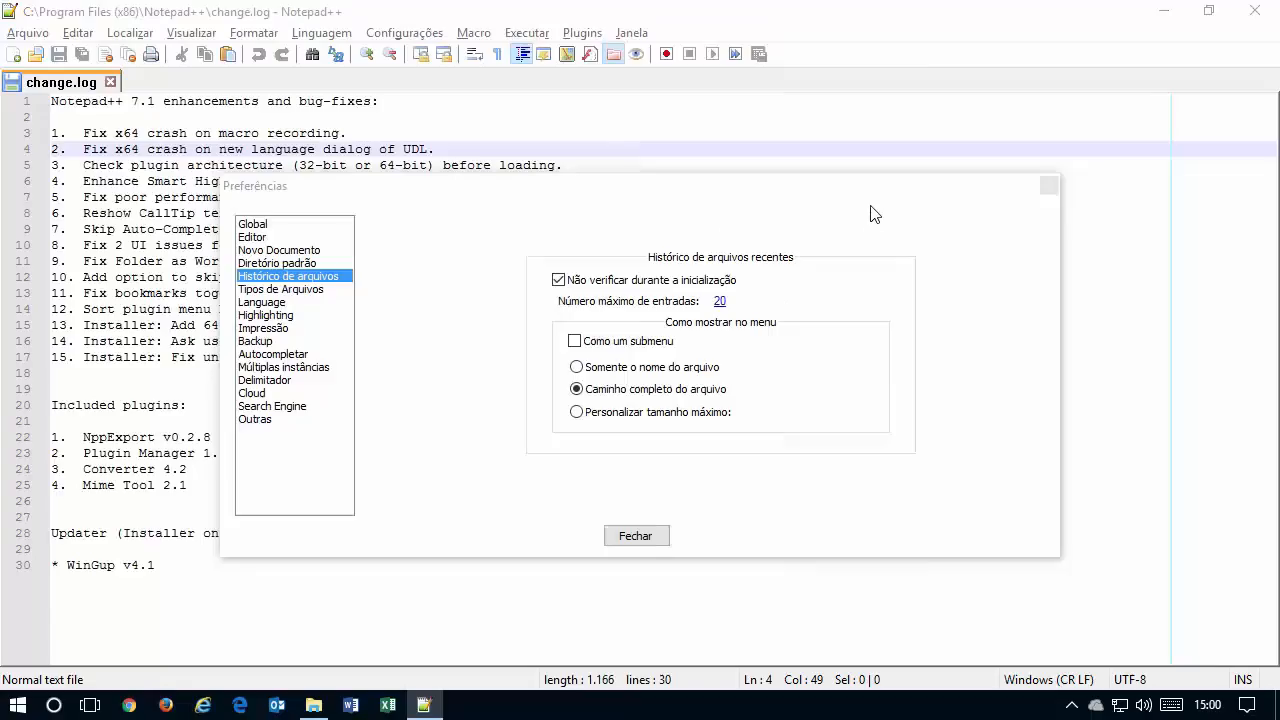
# - Enable showing the recent files as a submenu and check the entry in the file menu
pyautogui.click(576, 343)
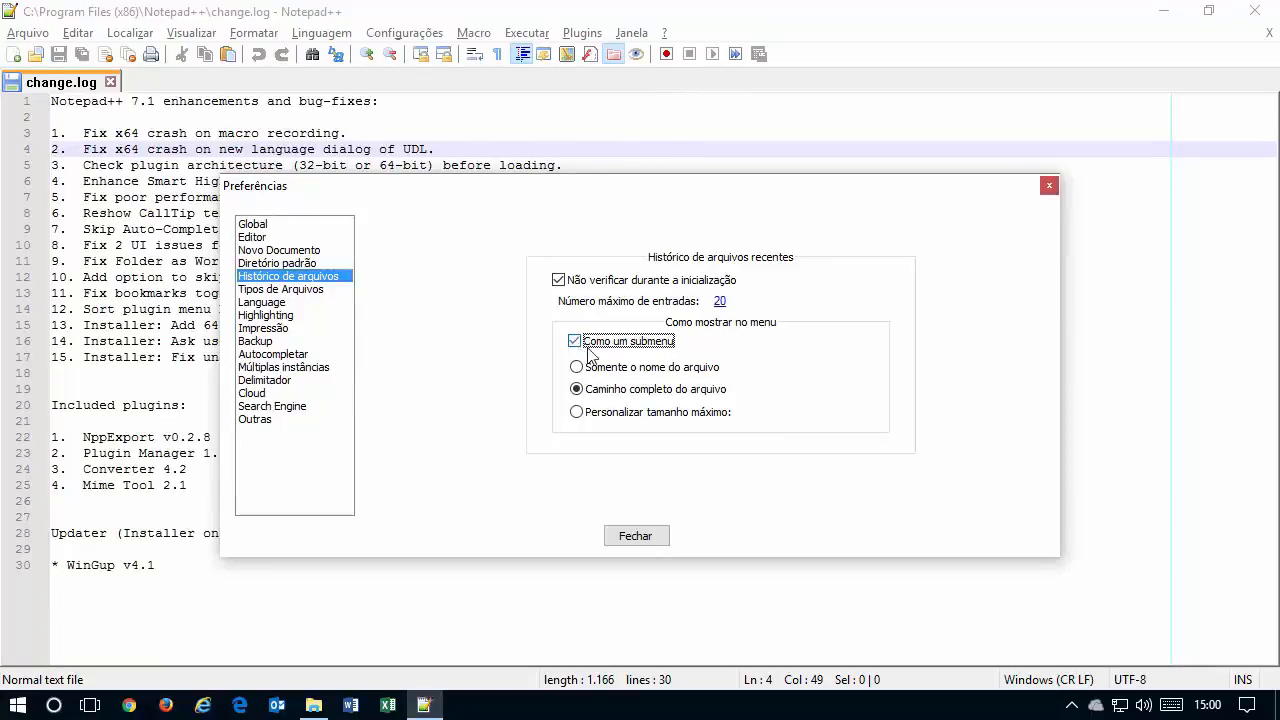
pyautogui.click(30, 33)
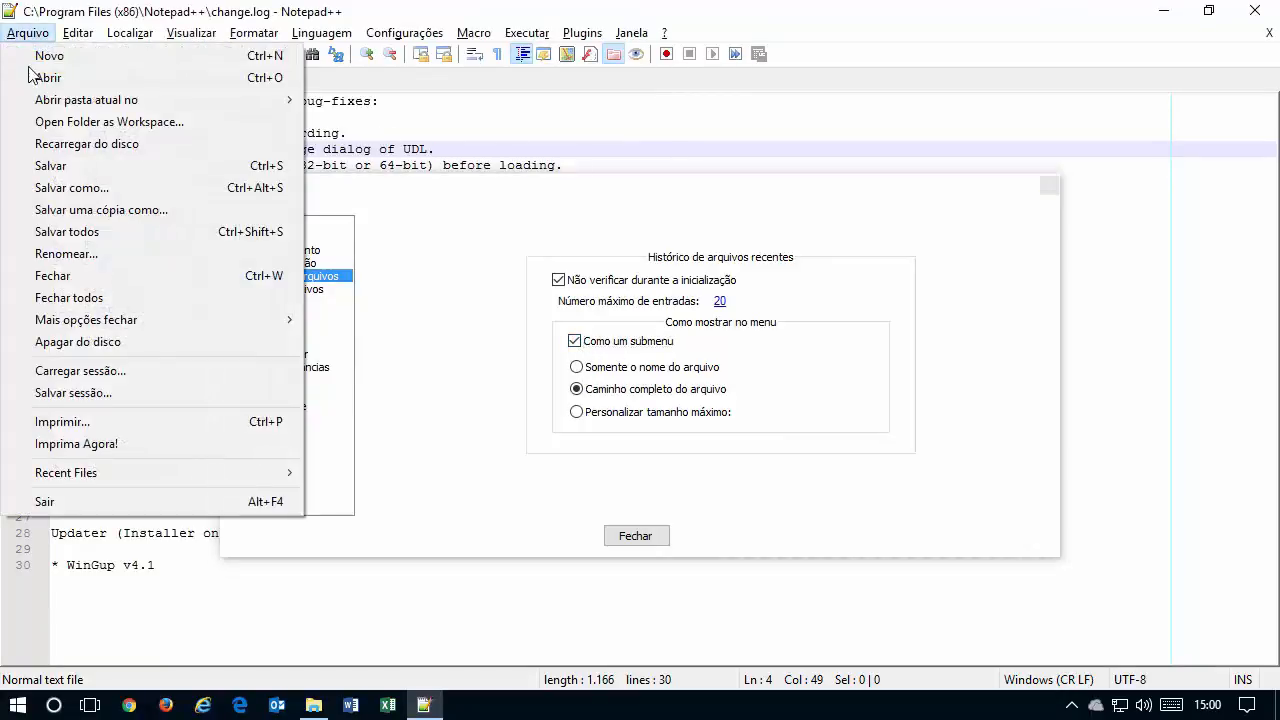
pyautogui.moveTo(100, 477)
pyautogui.click(932, 318)
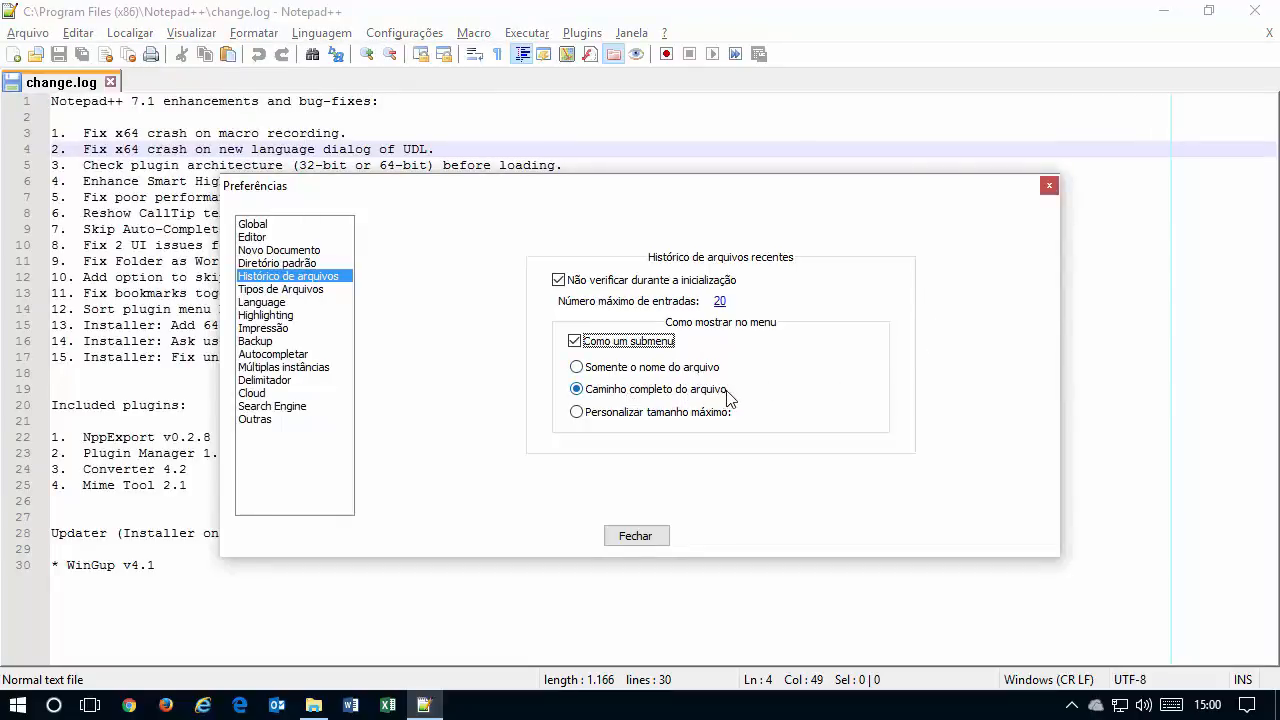
# - Limit the recent file entries to a custom maximum length of 50 and check the shortened paths in the recent files list
pyautogui.click(620, 418)
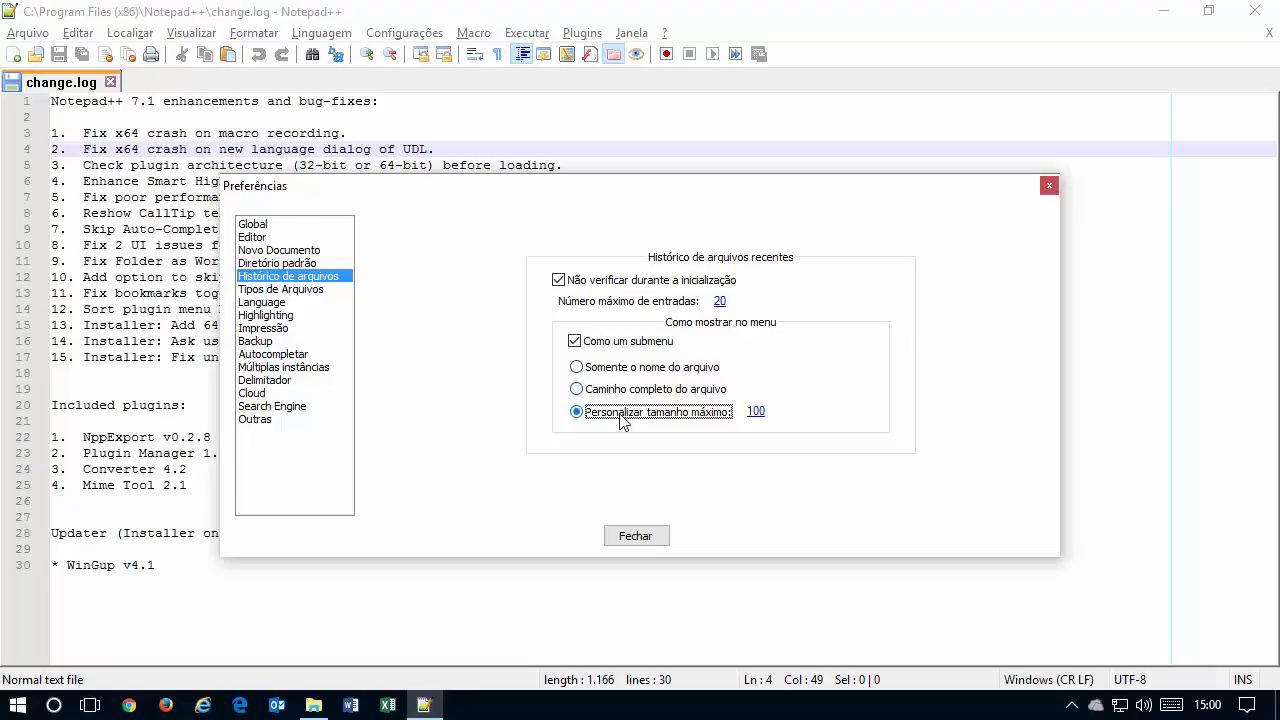
pyautogui.click(757, 412)
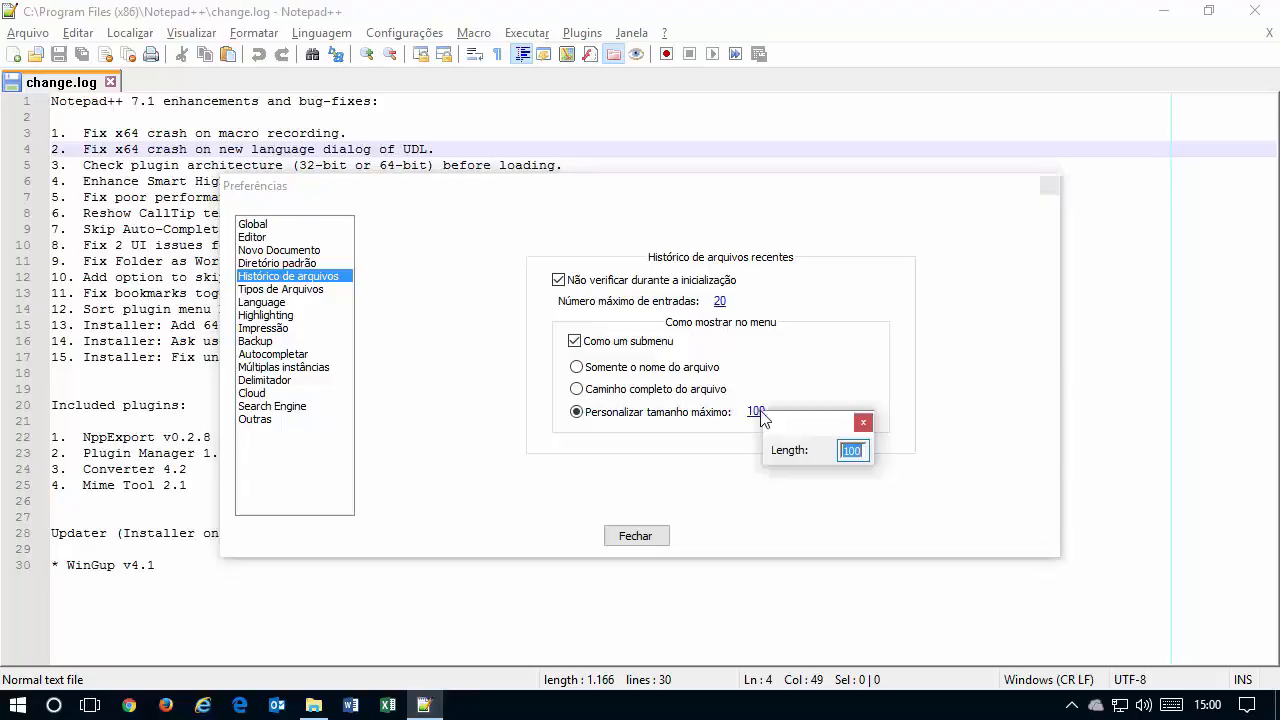
pyautogui.write('50')
pyautogui.press('Return')
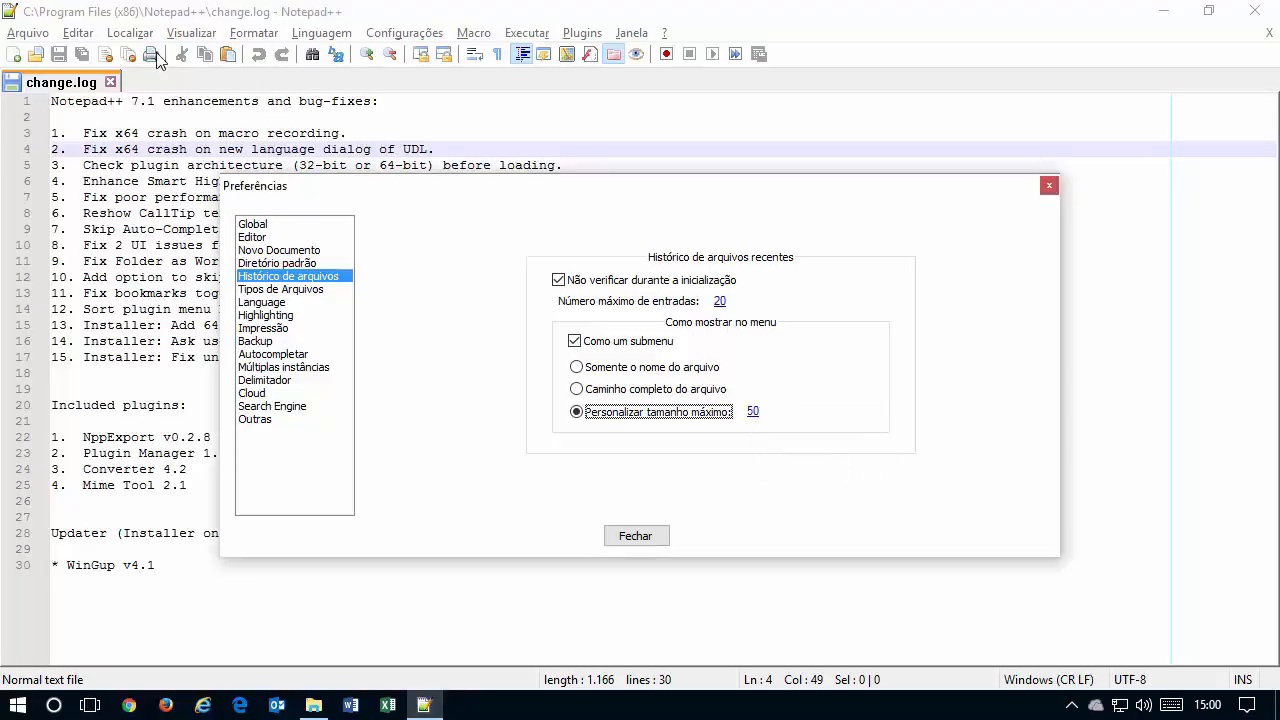
pyautogui.click(27, 32)
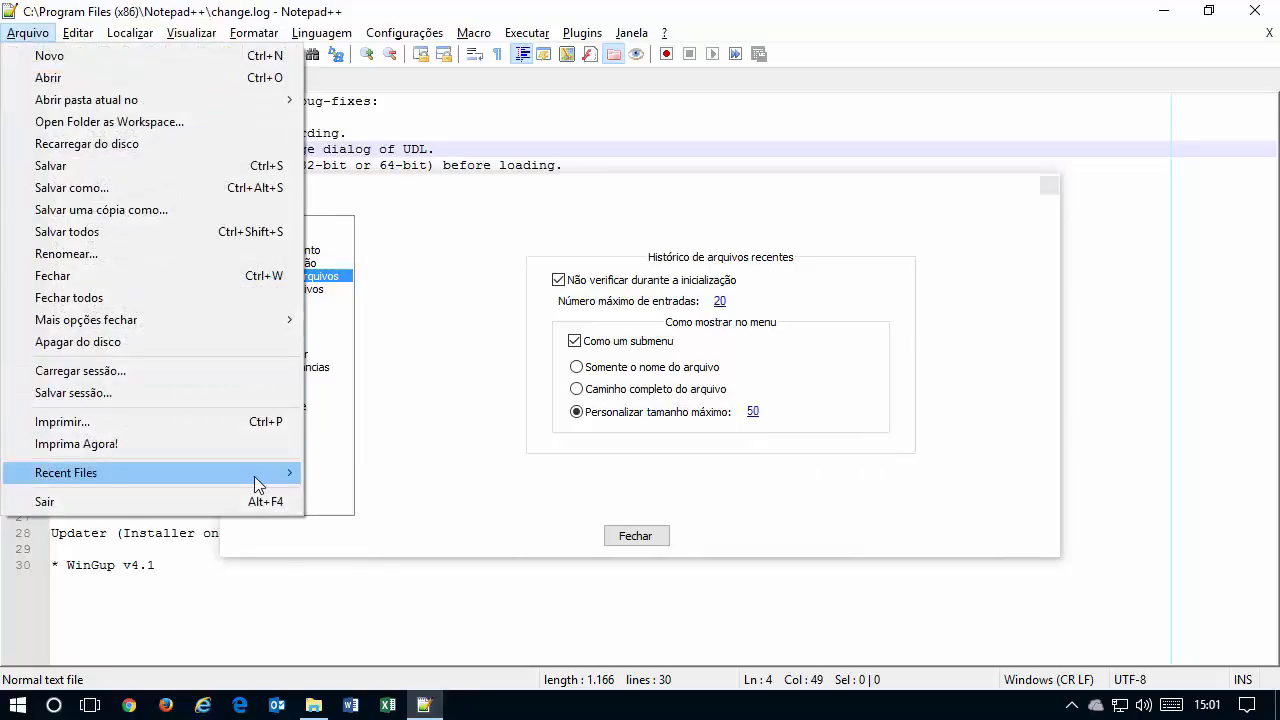
pyautogui.moveTo(255, 484)
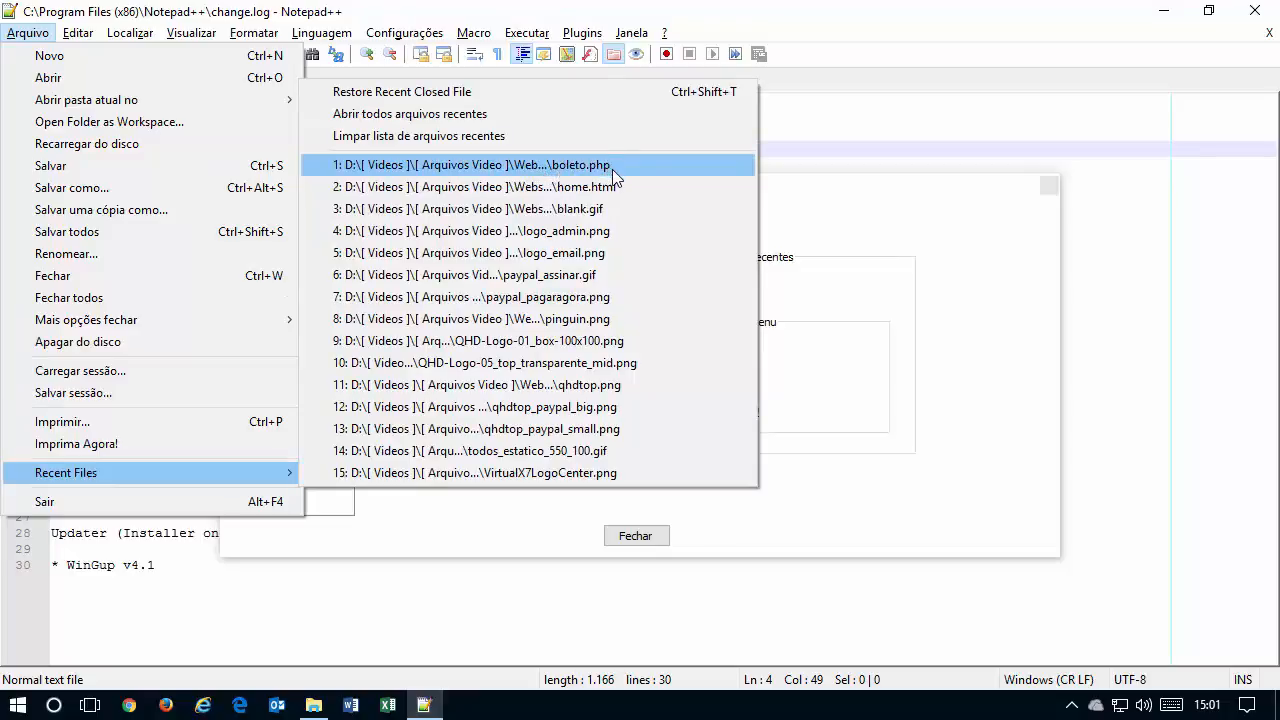
pyautogui.click(886, 476)
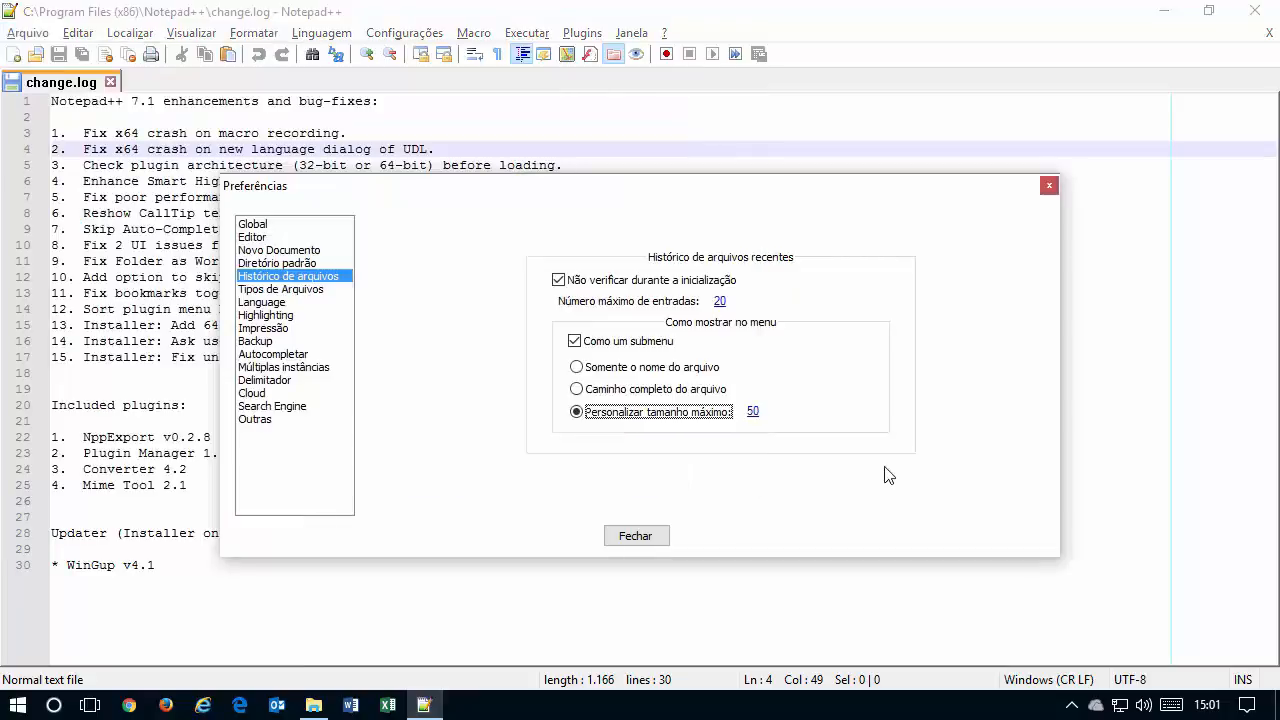
# - Set the recent file entries to show the complete file path and check the file menu
pyautogui.click(630, 392)
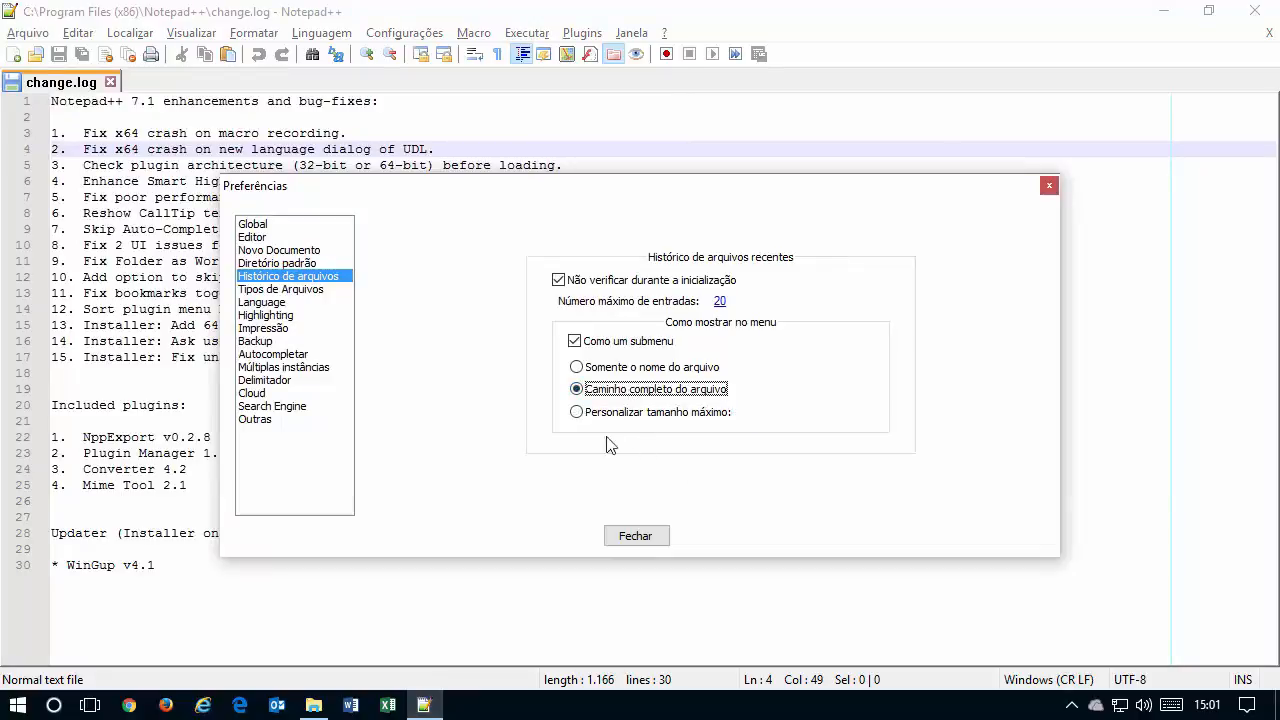
pyautogui.click(30, 33)
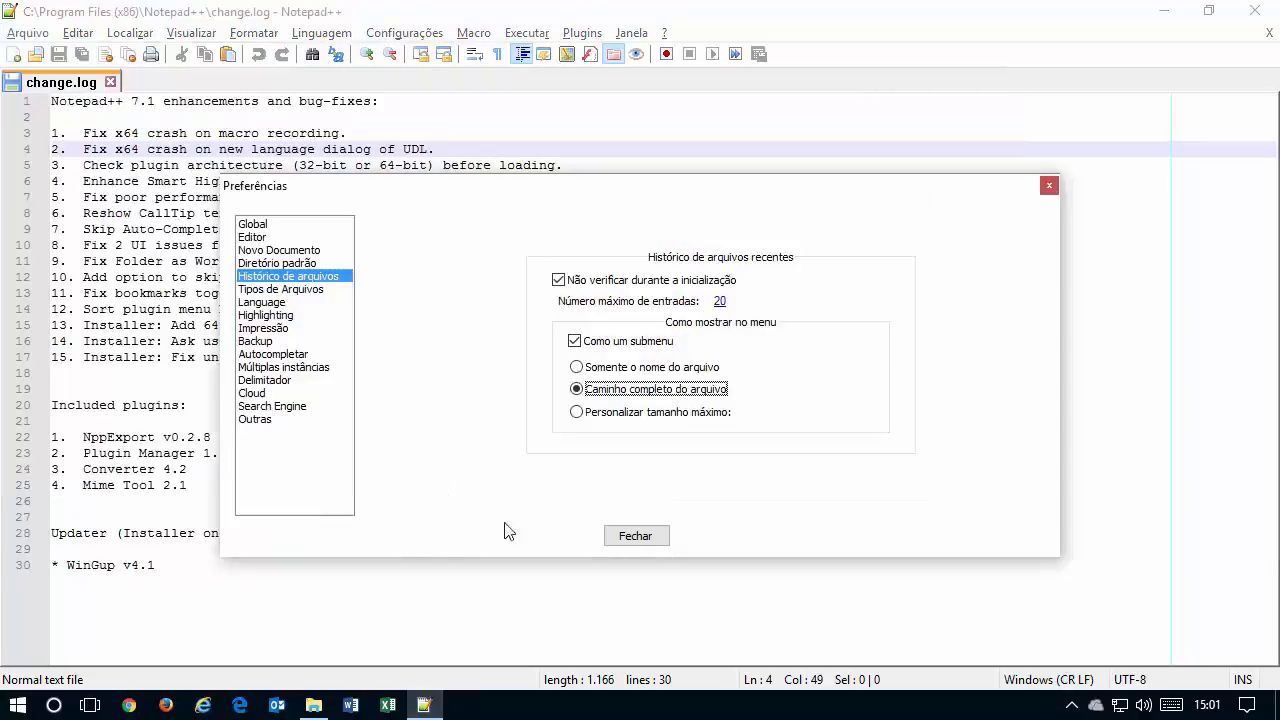
# - Show the file types preferences and examine the supported extensions of the groups from Notepad to fortran, TeX, SQL
pyautogui.click(340, 288)
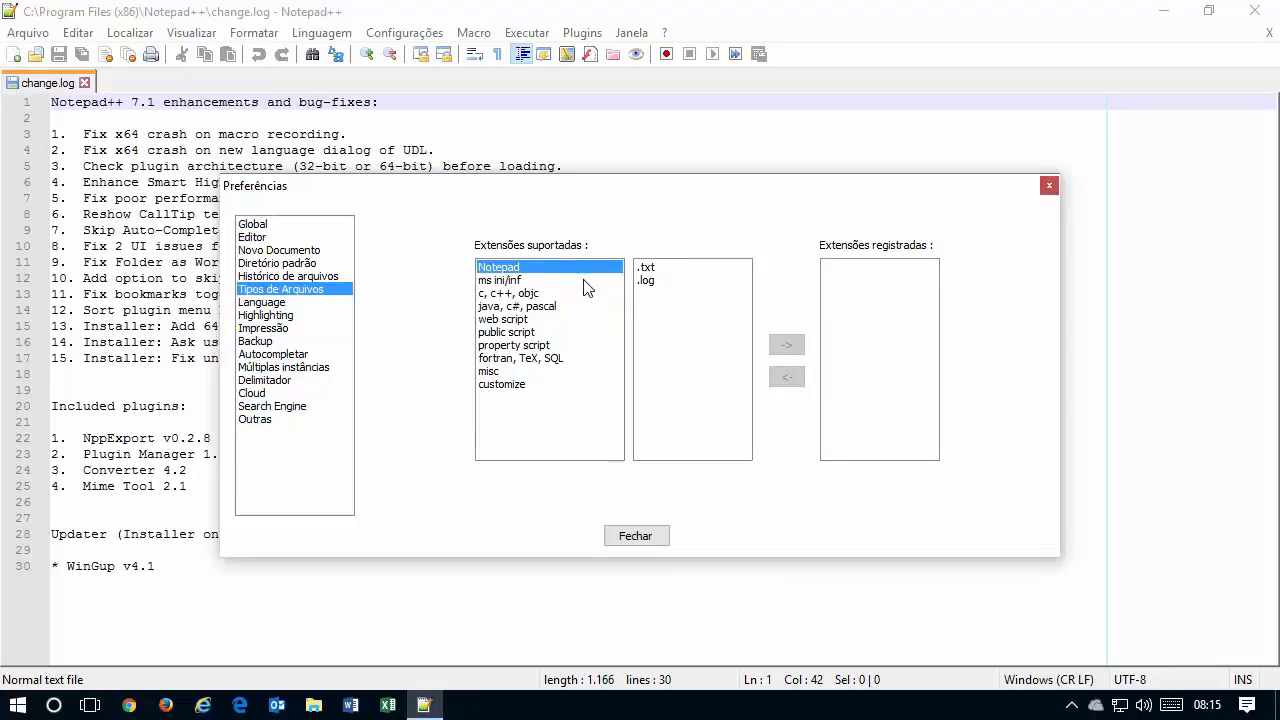
pyautogui.click(596, 281)
pyautogui.click(566, 294)
pyautogui.click(551, 307)
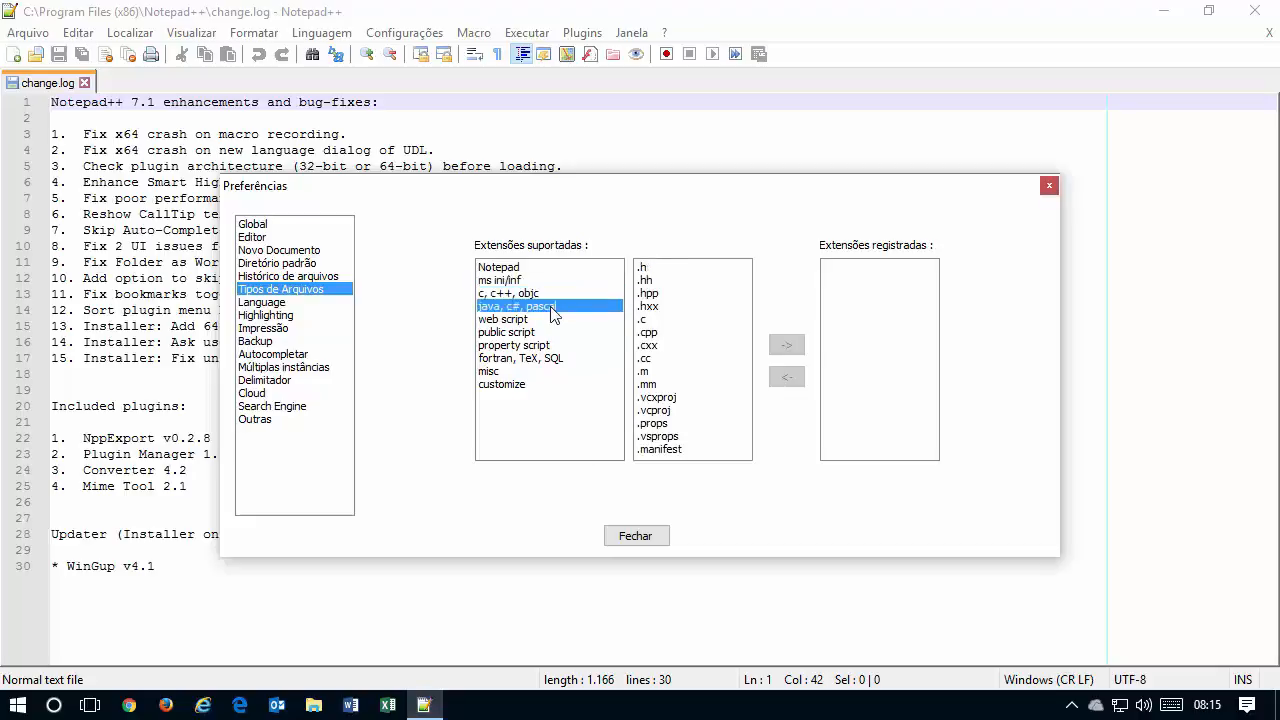
pyautogui.click(551, 291)
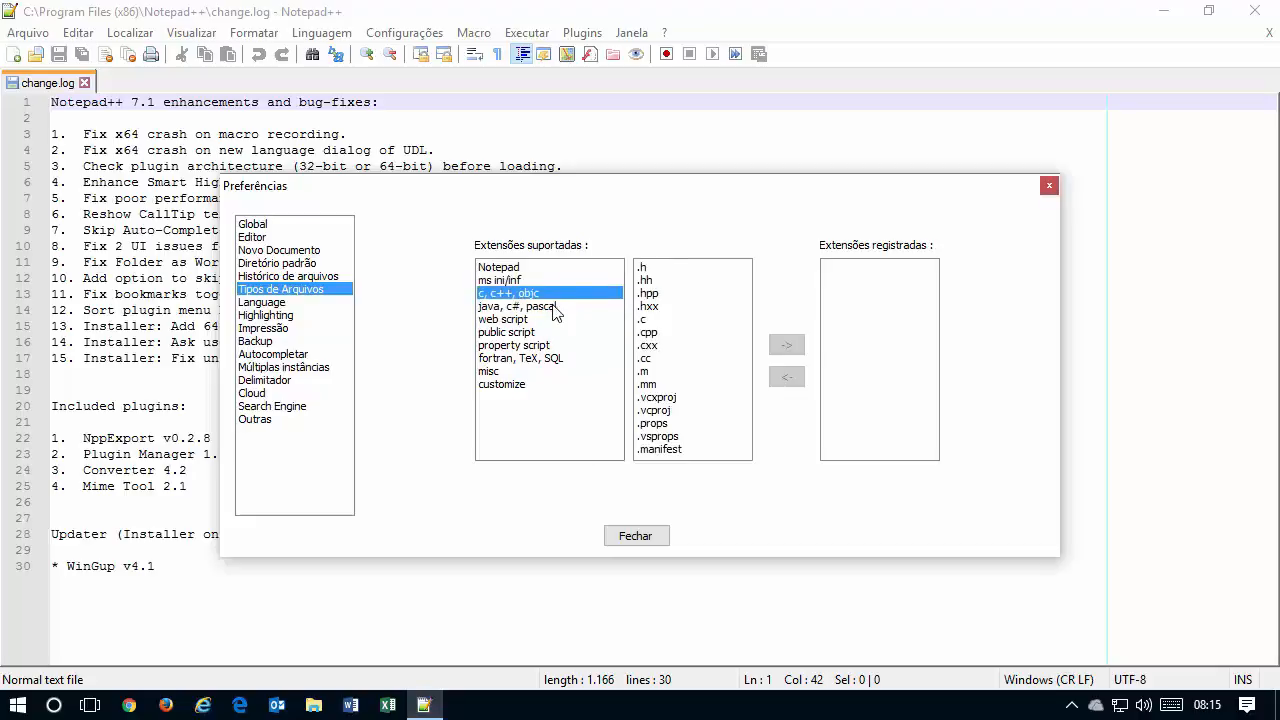
pyautogui.click(556, 310)
pyautogui.click(555, 321)
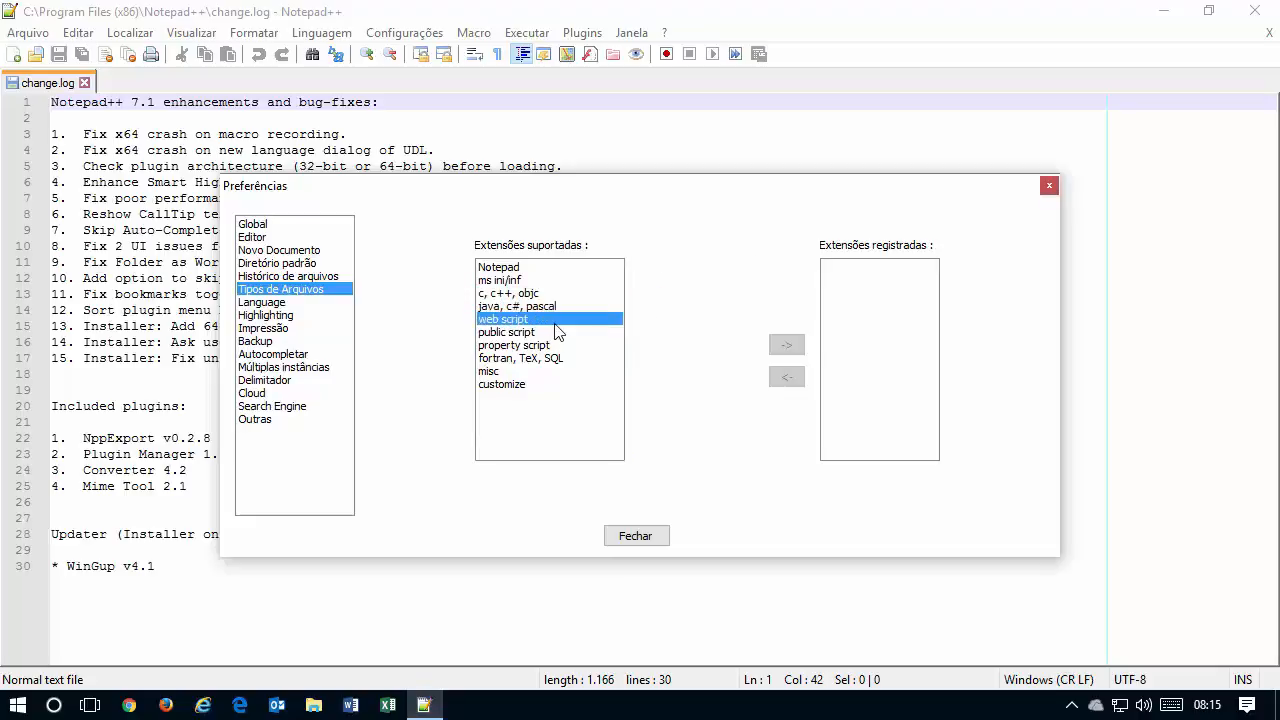
pyautogui.click(558, 334)
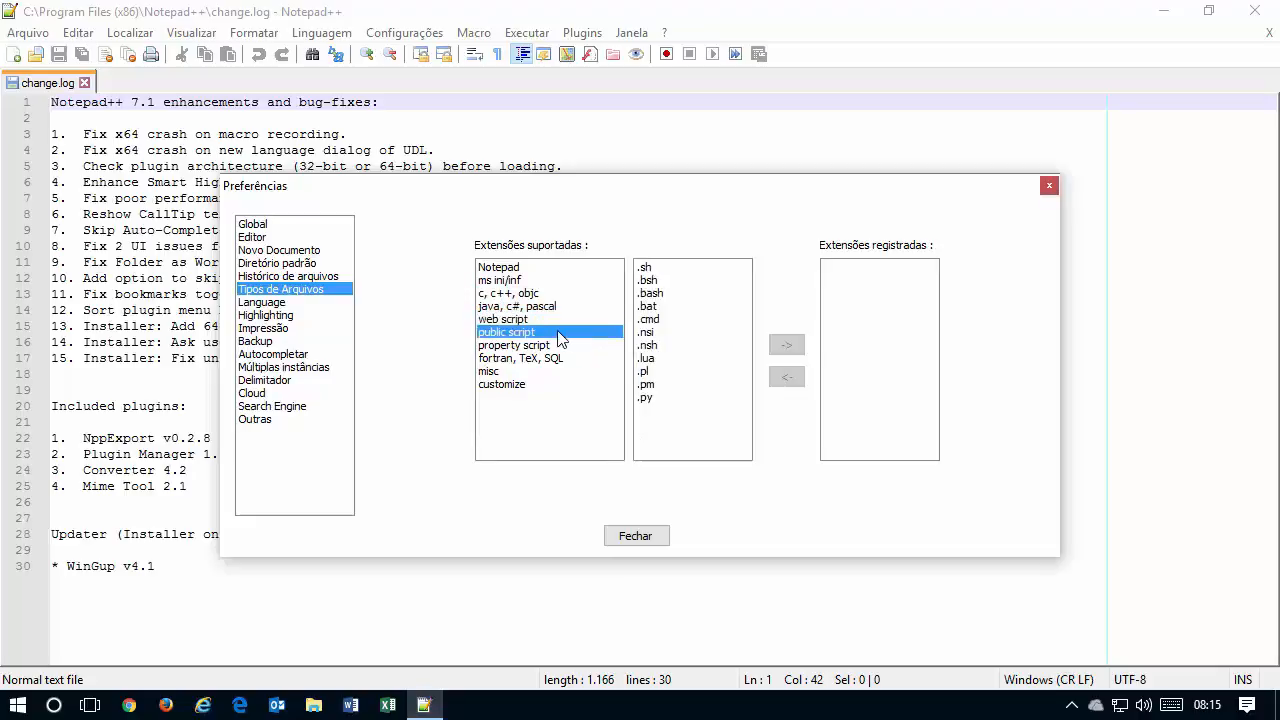
pyautogui.click(555, 358)
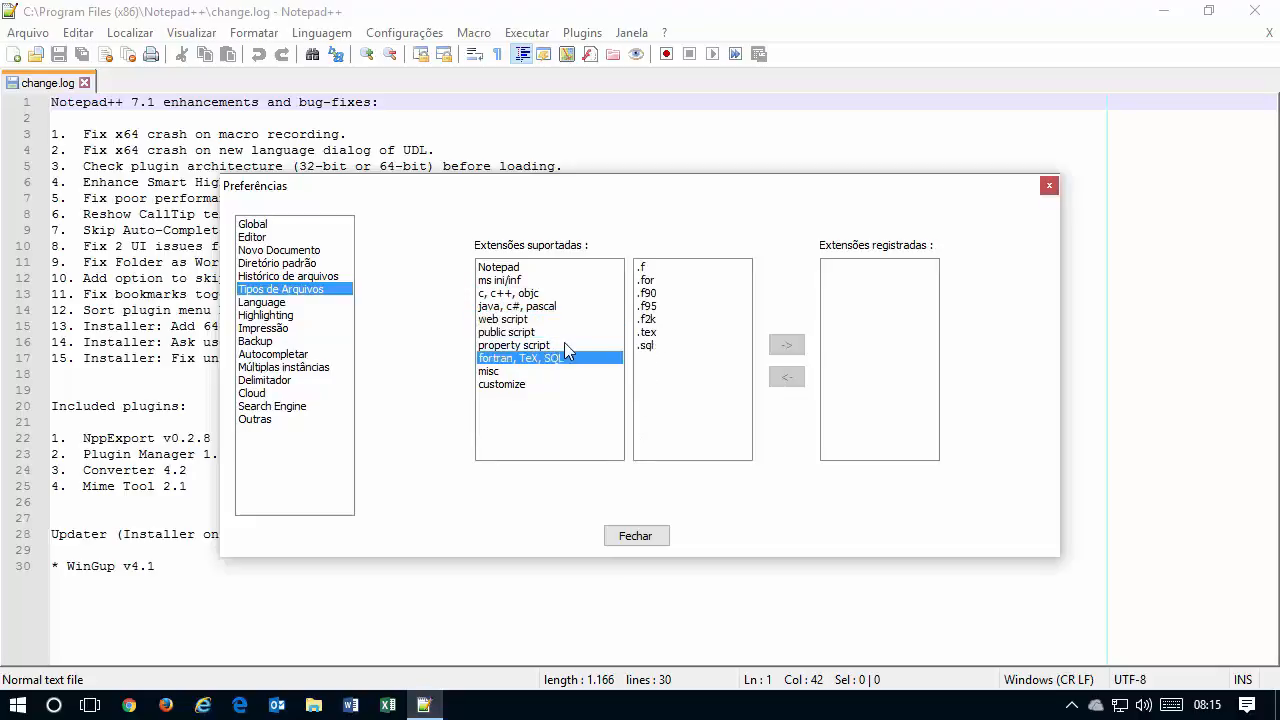
pyautogui.click(535, 268)
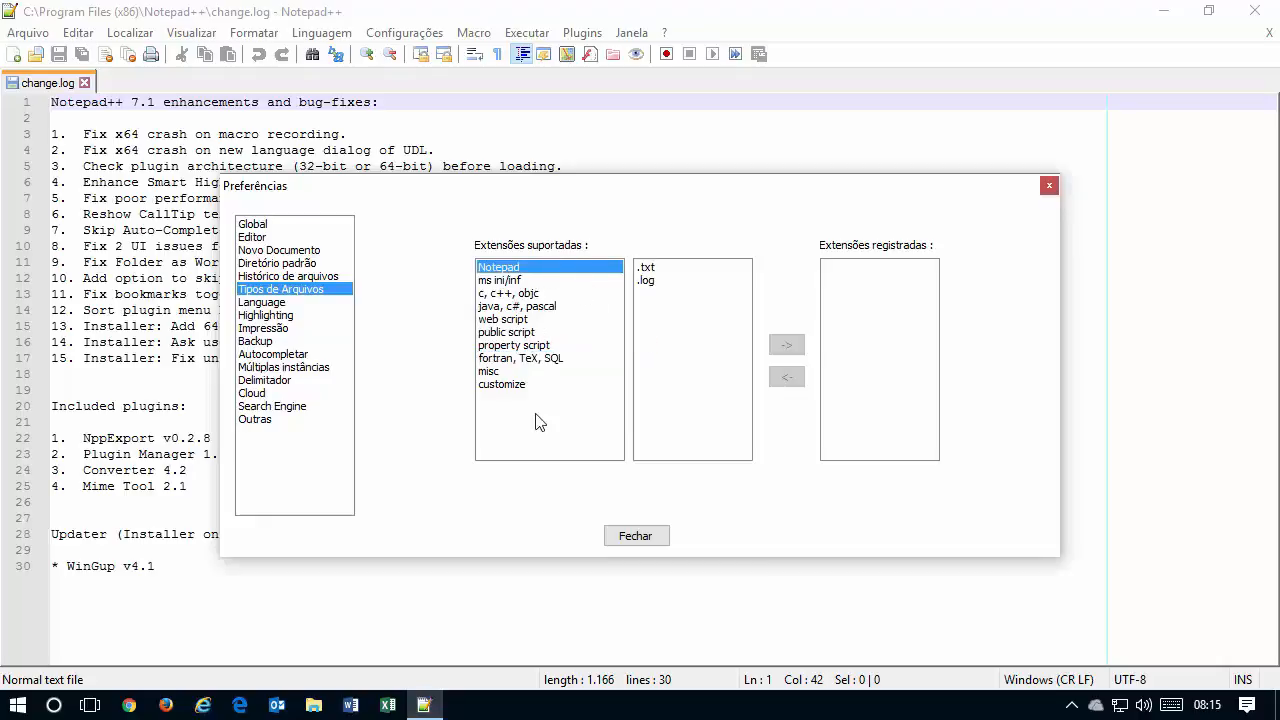
# - Open teste.txt from the Website files desktop folder to check its default program, close it and return to Notepad++
pyautogui.press('super+d')
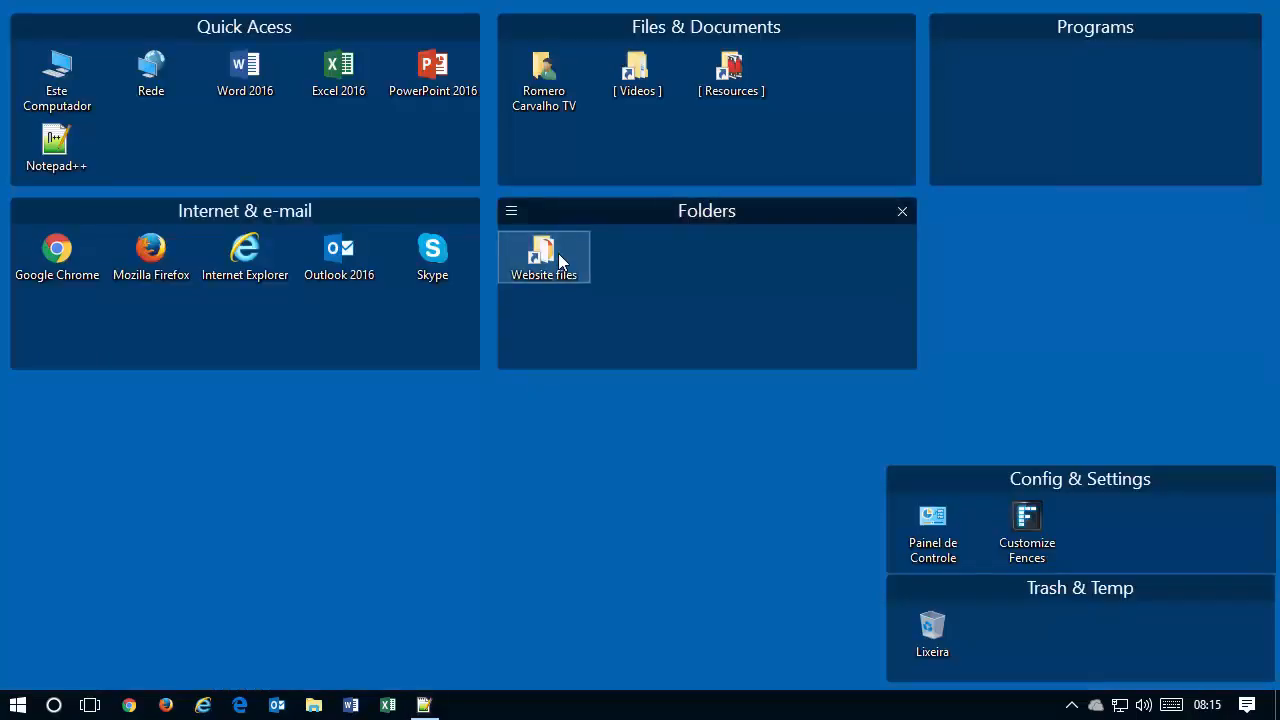
pyautogui.doubleClick(560, 283)
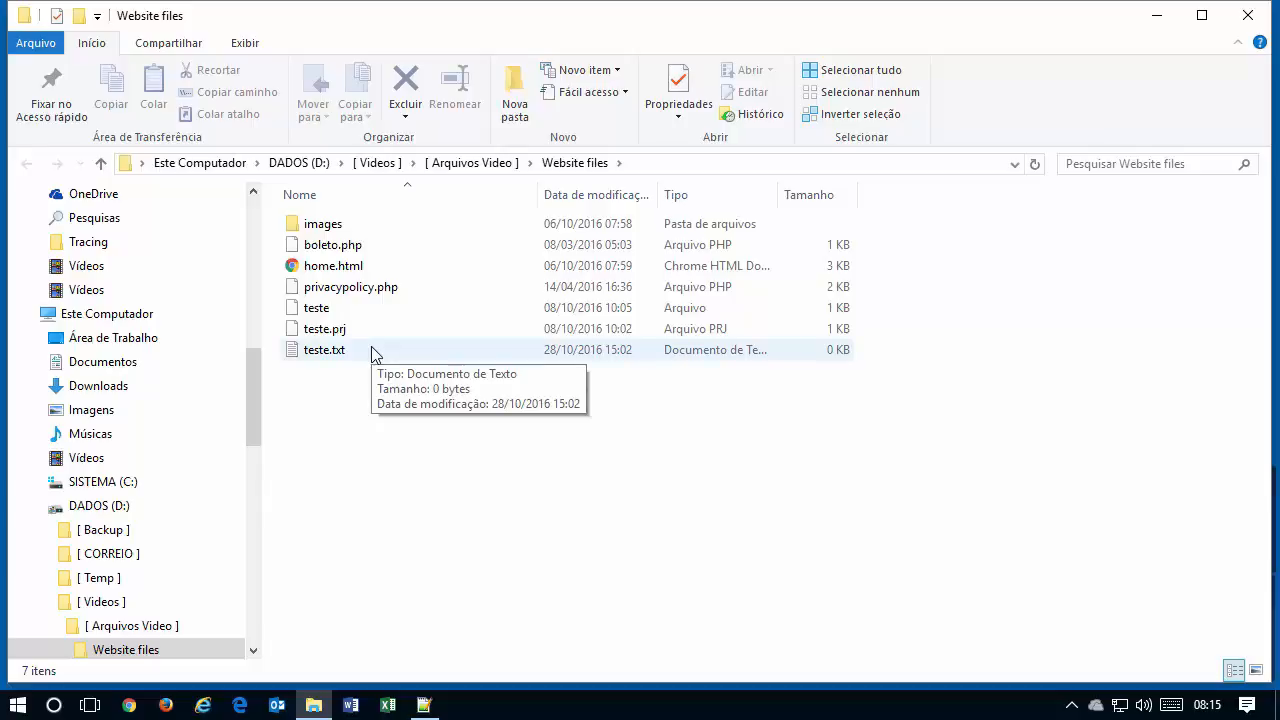
pyautogui.click(432, 349)
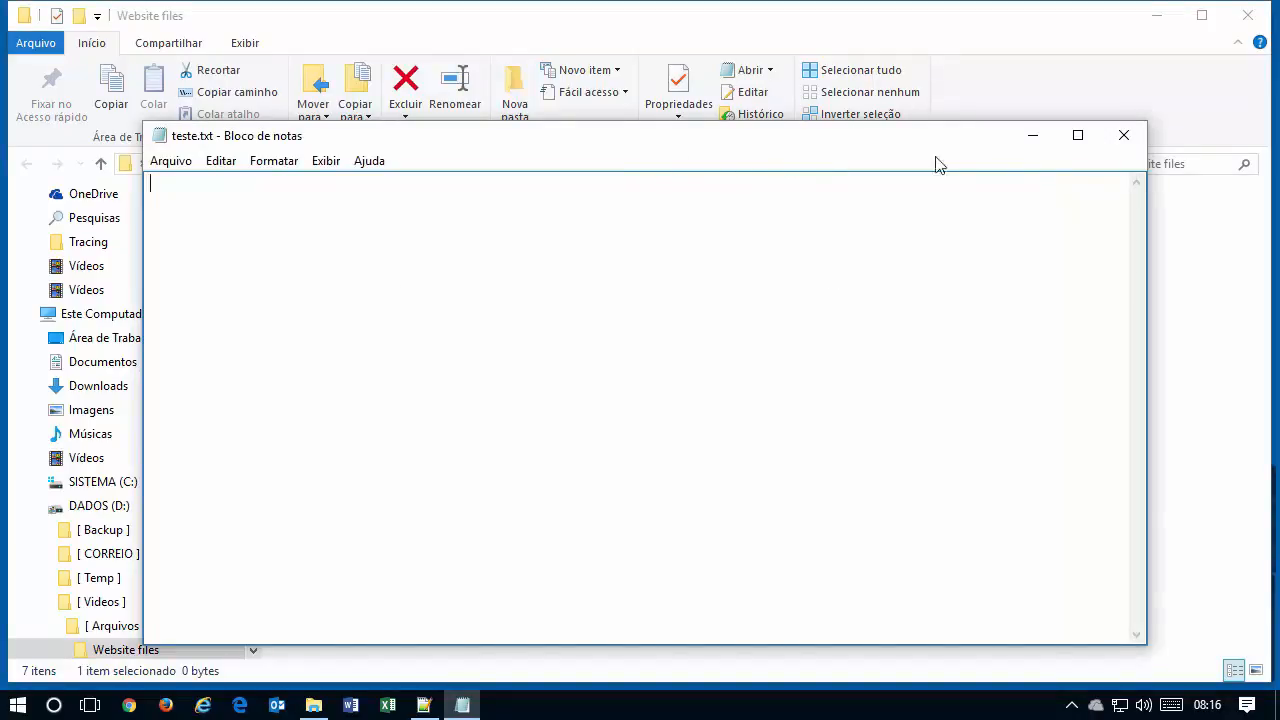
pyautogui.click(1124, 136)
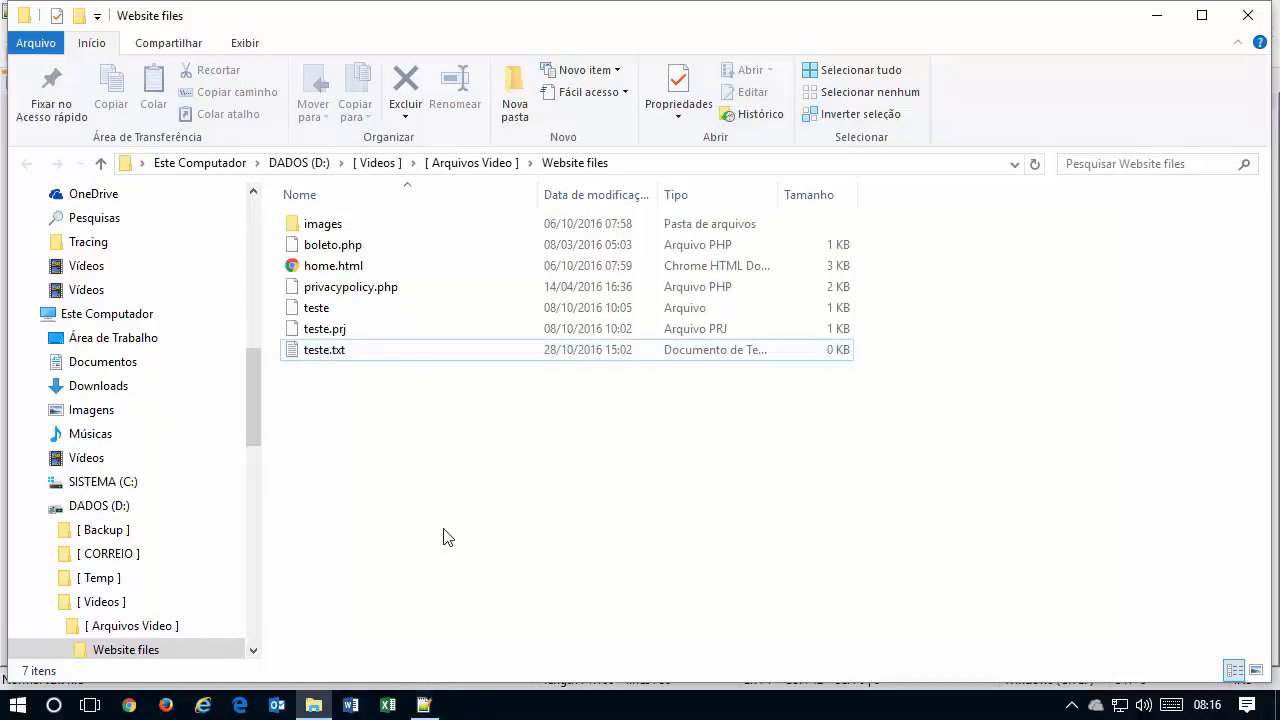
pyautogui.click(426, 703)
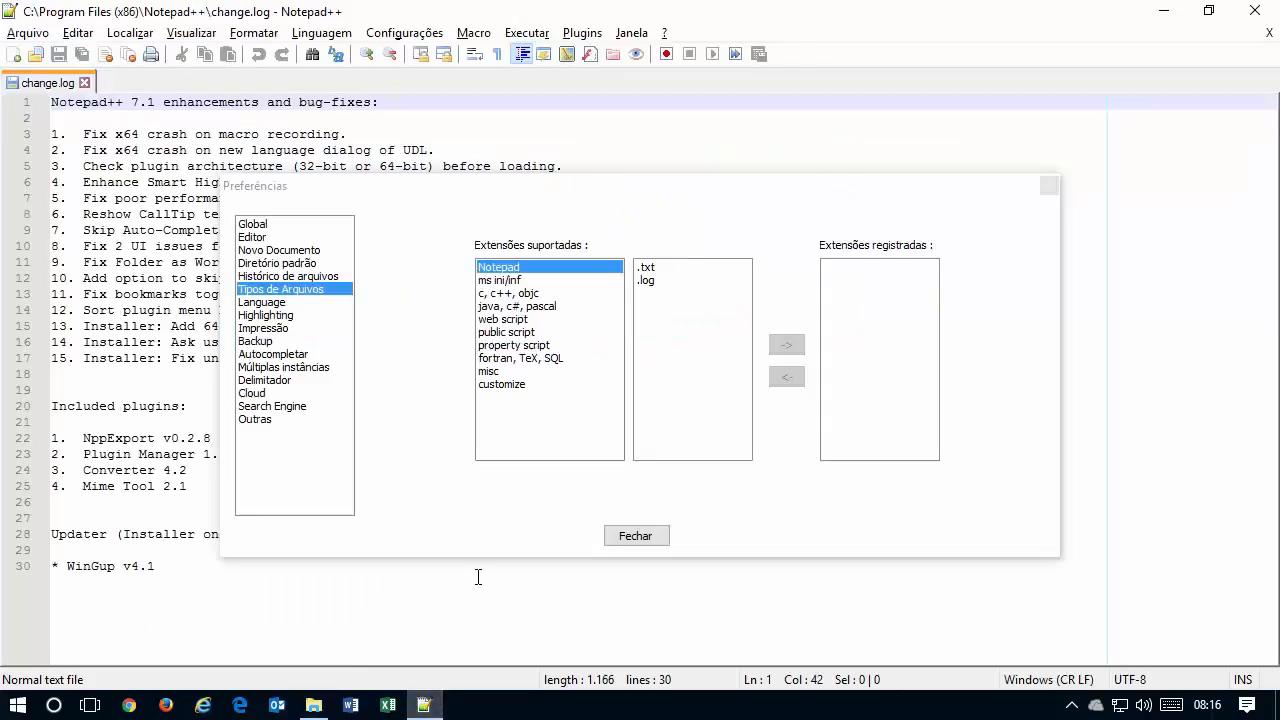
# - Register the .txt extension from the Notepad group for Notepad++
pyautogui.click(646, 270)
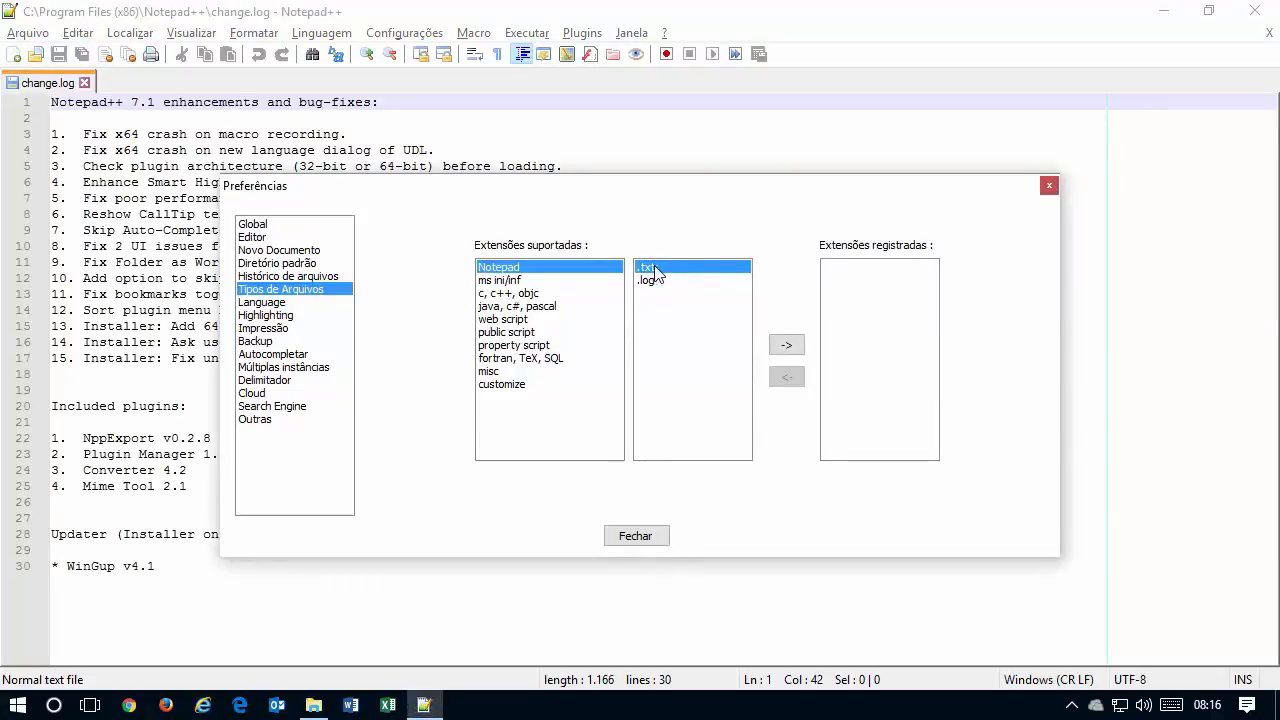
pyautogui.click(564, 281)
pyautogui.click(563, 293)
pyautogui.click(562, 270)
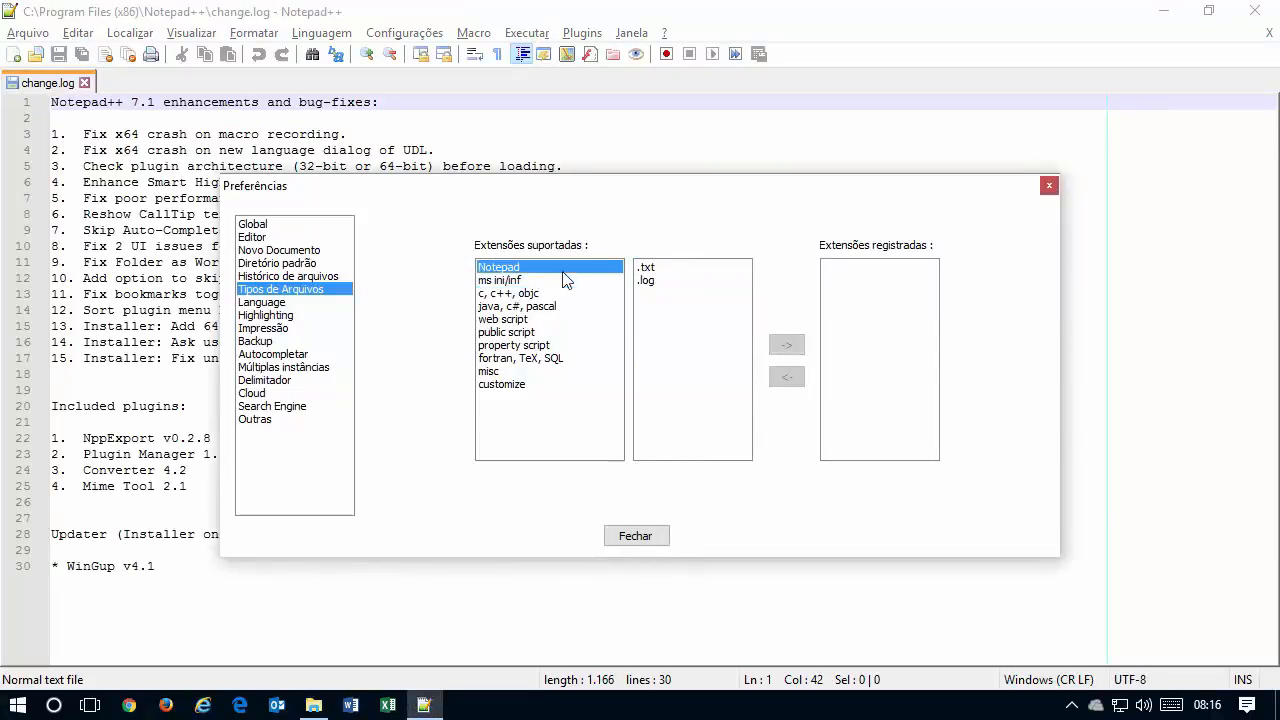
pyautogui.click(647, 268)
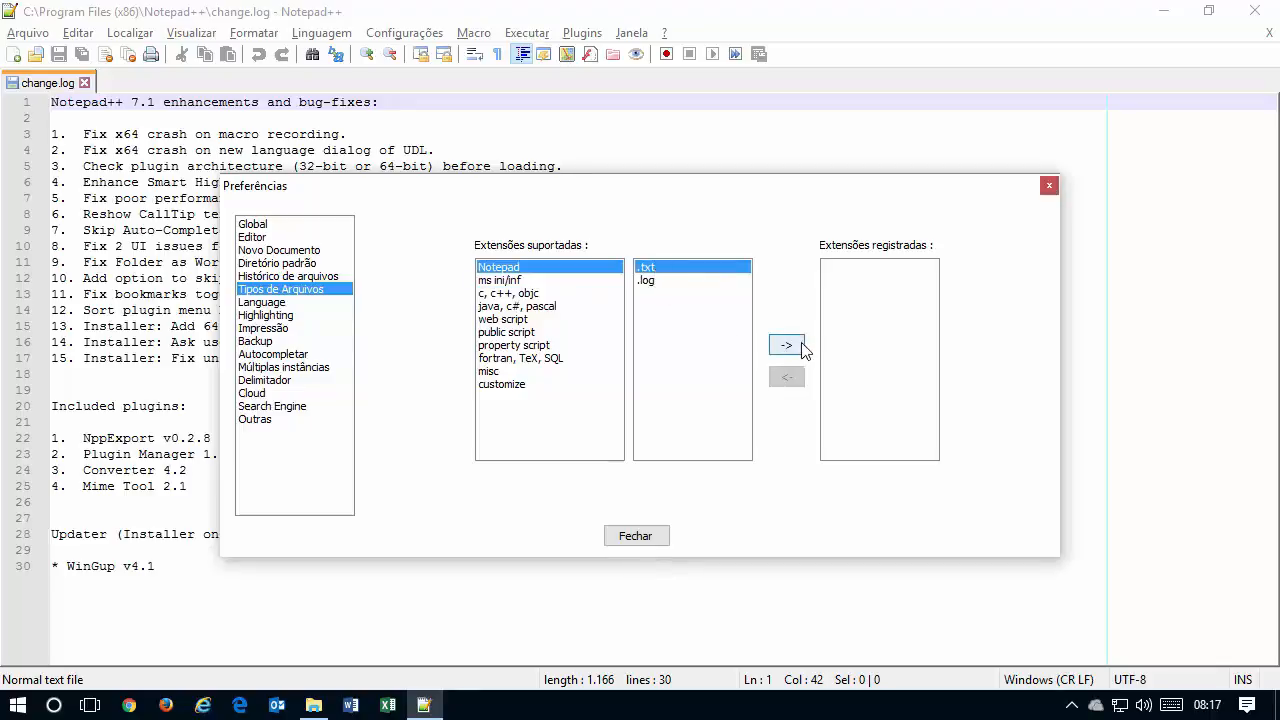
pyautogui.click(786, 345)
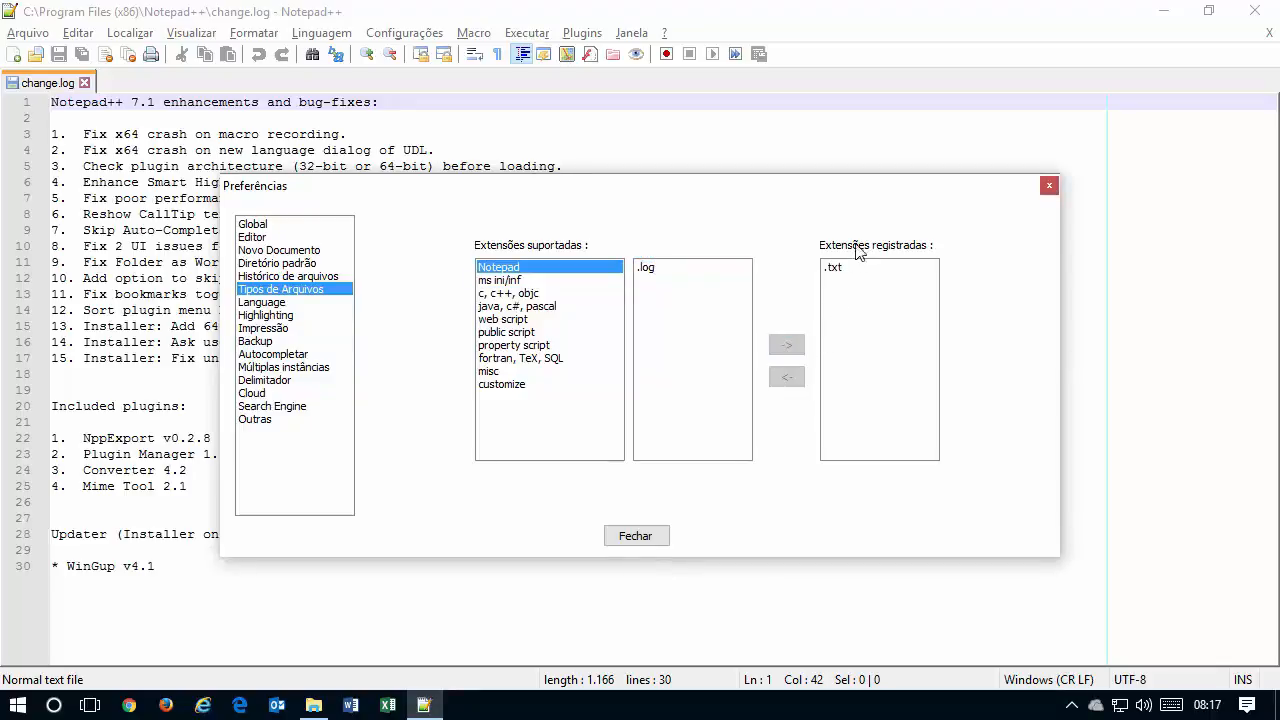
# - Remove .txt from the registered extensions and close the preferences
pyautogui.click(851, 270)
pyautogui.click(787, 377)
pyautogui.doubleClick(678, 280)
pyautogui.click(637, 536)
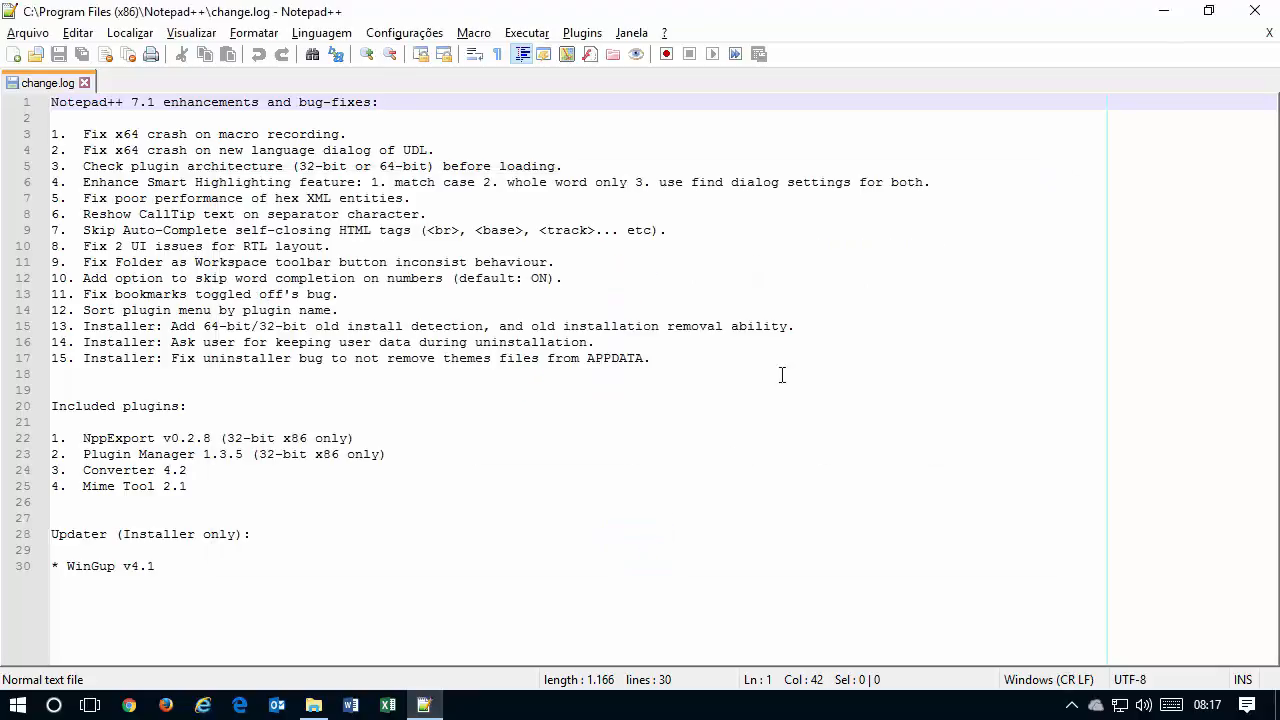
# - Exit Notepad++ and open teste.txt from the Website files folder to check which program handles it, then close the file
pyautogui.click(1255, 10)
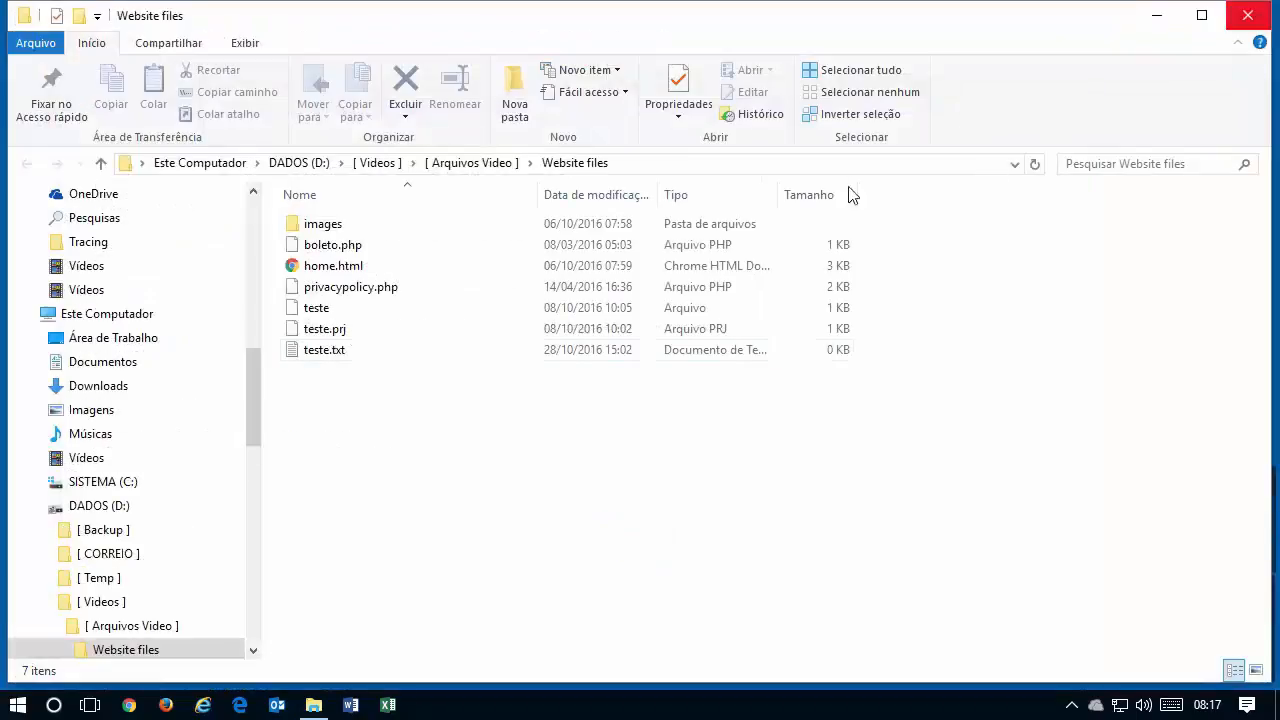
pyautogui.doubleClick(386, 349)
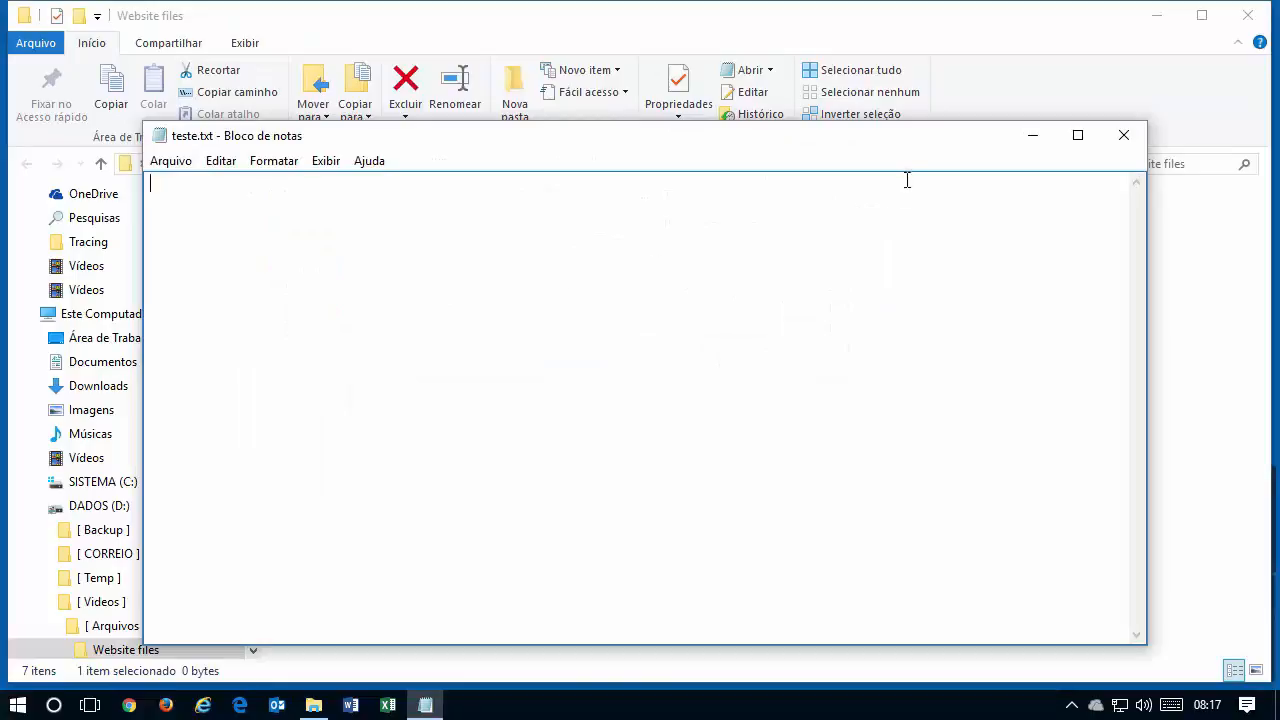
pyautogui.click(1123, 136)
# - Reopen Notepad++ from the desktop and show the file types preferences
pyautogui.press('super+d')
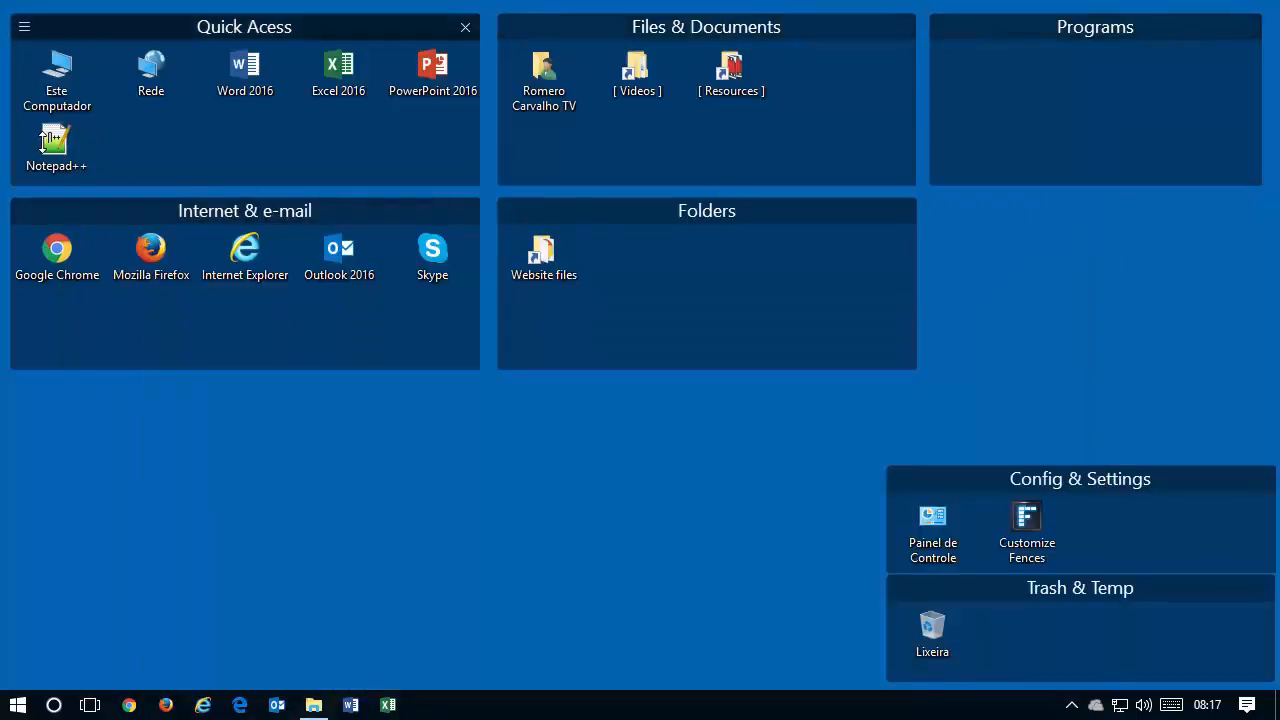
pyautogui.doubleClick(44, 142)
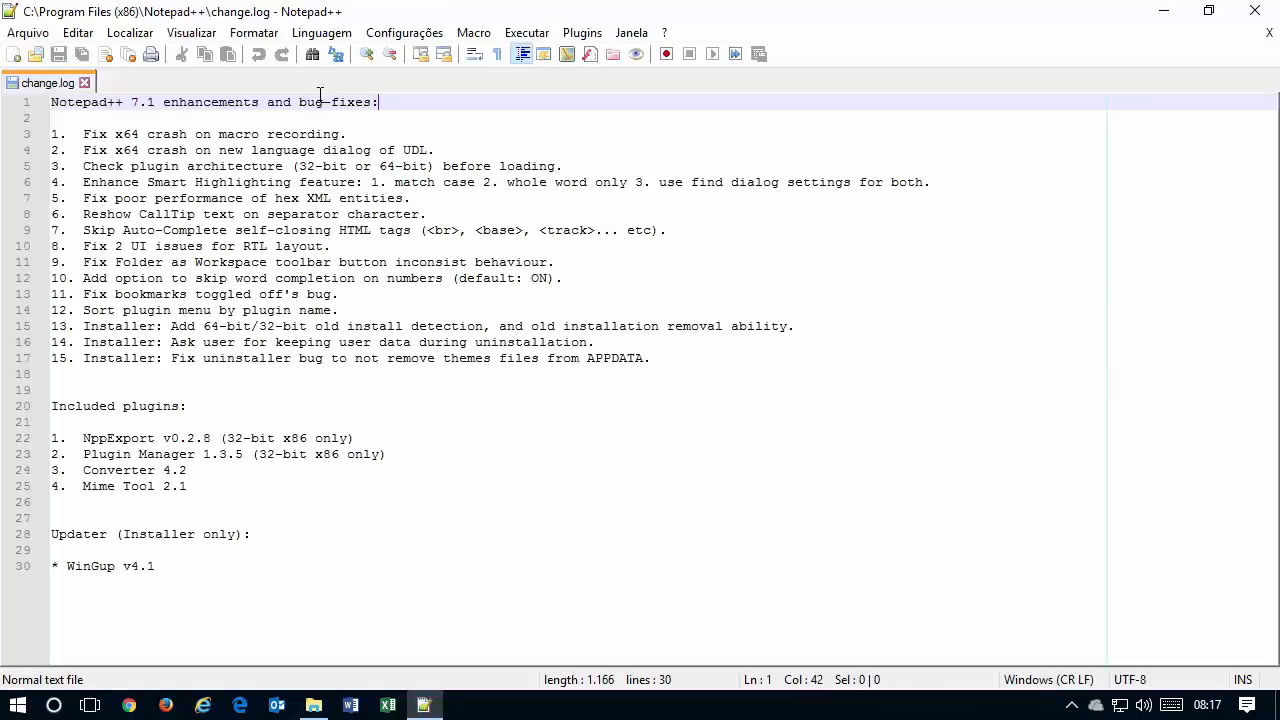
pyautogui.click(404, 32)
pyautogui.click(434, 58)
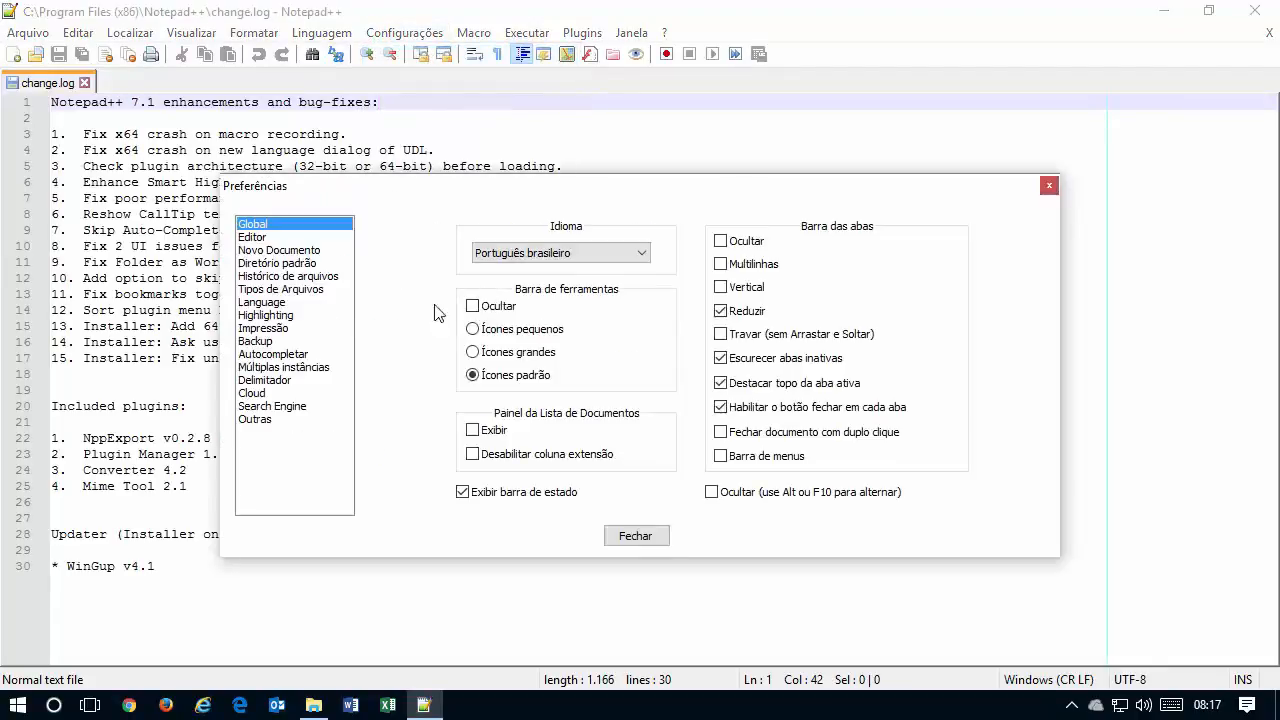
pyautogui.click(319, 291)
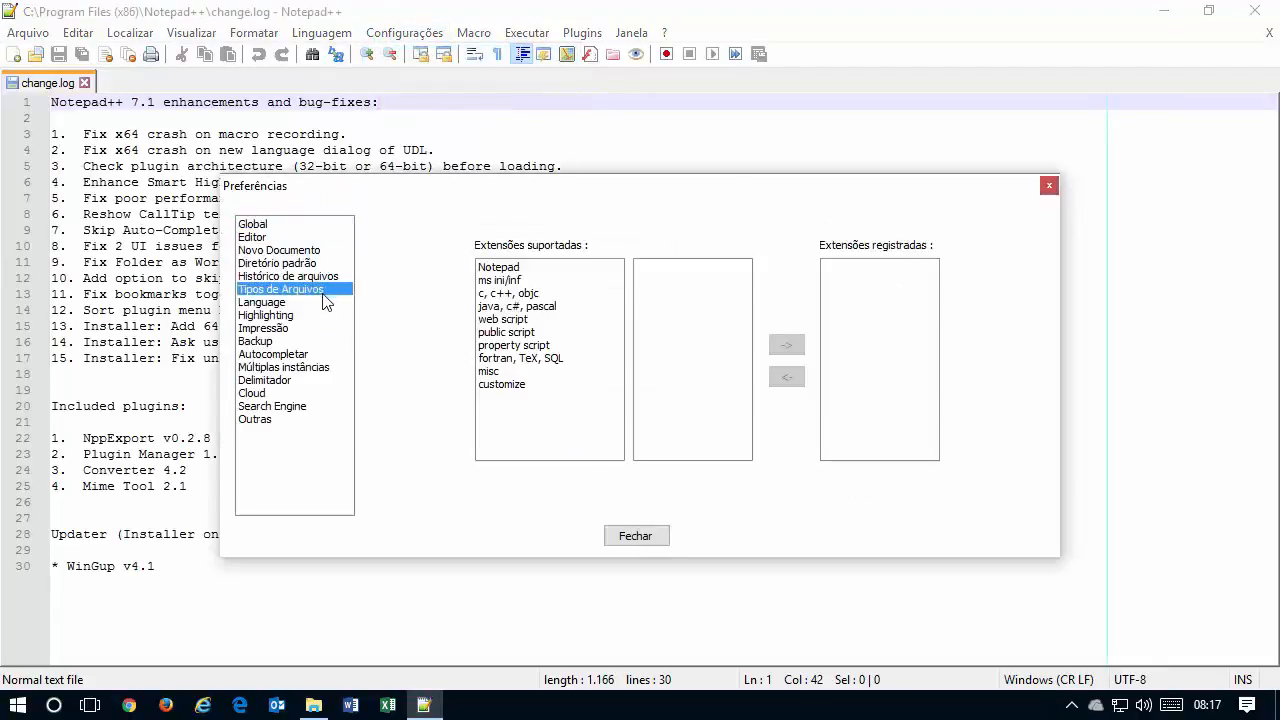
# - Add the .txt extension of the Notepad group to the registered extensions
pyautogui.click(540, 267)
pyautogui.click(650, 268)
pyautogui.click(787, 345)
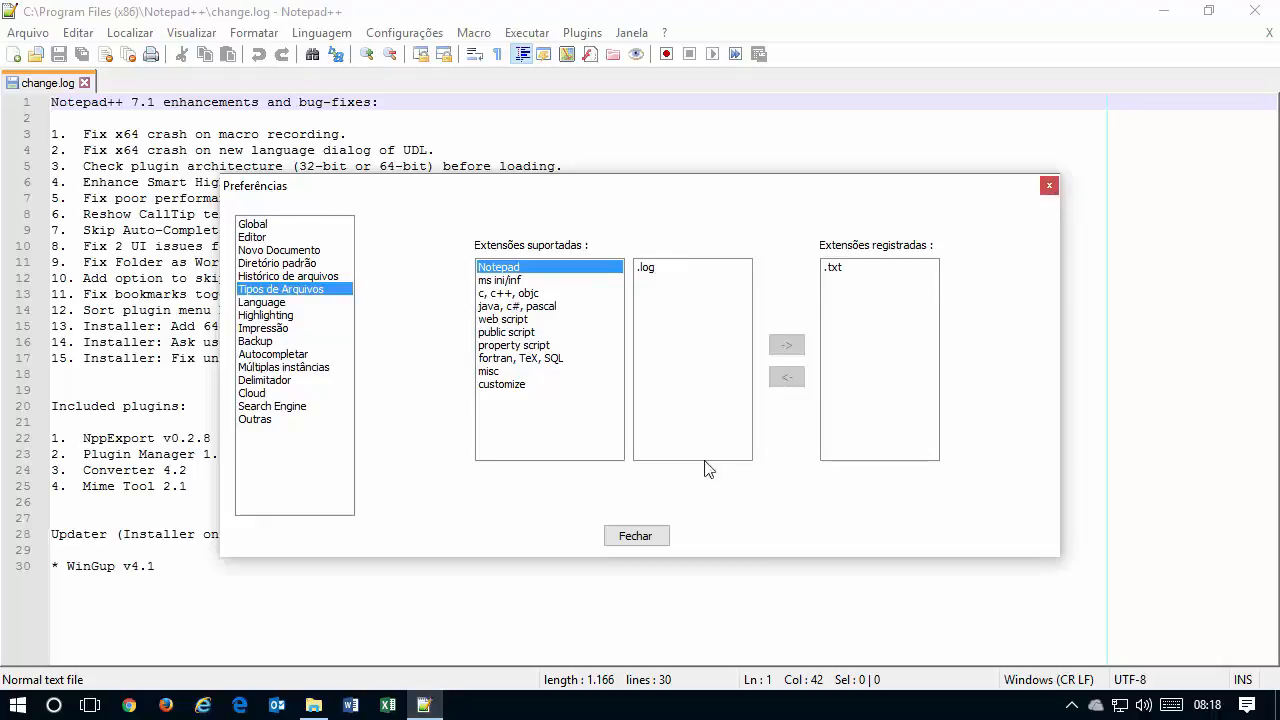
# - Close the preferences, exit Notepad++ and relaunch it from the desktop as administrator
pyautogui.click(641, 537)
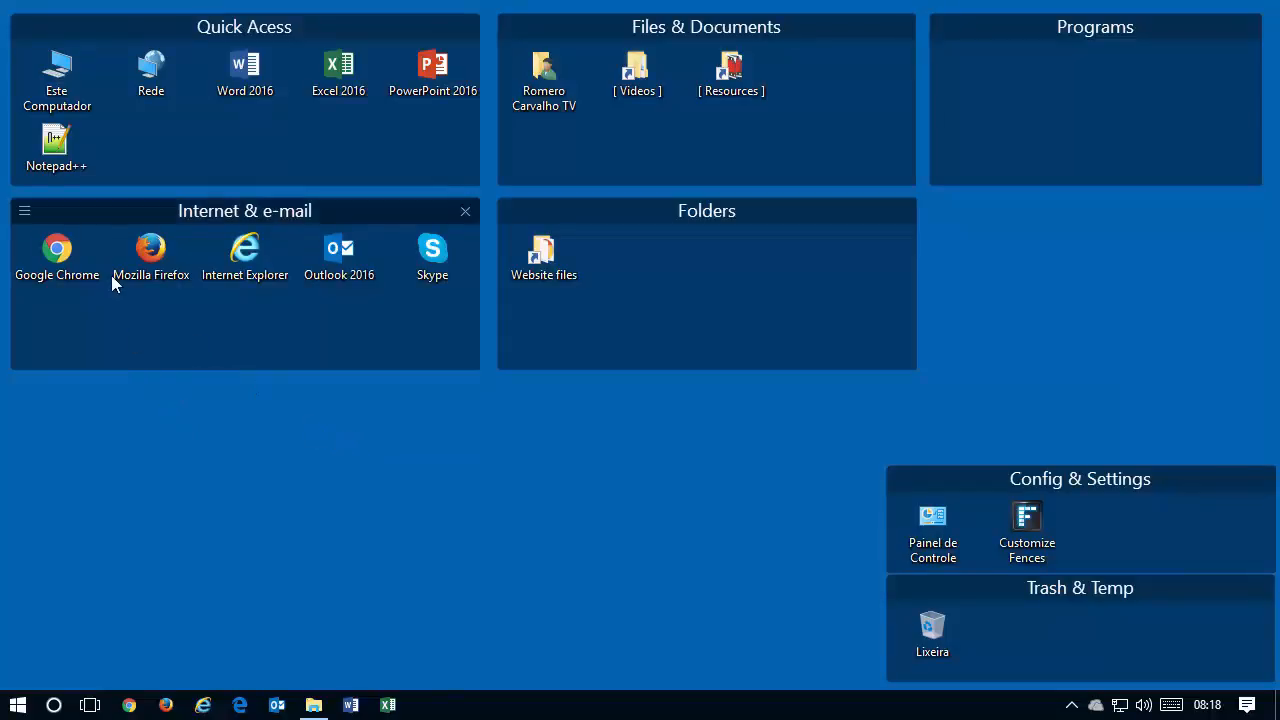
pyautogui.click(60, 150)
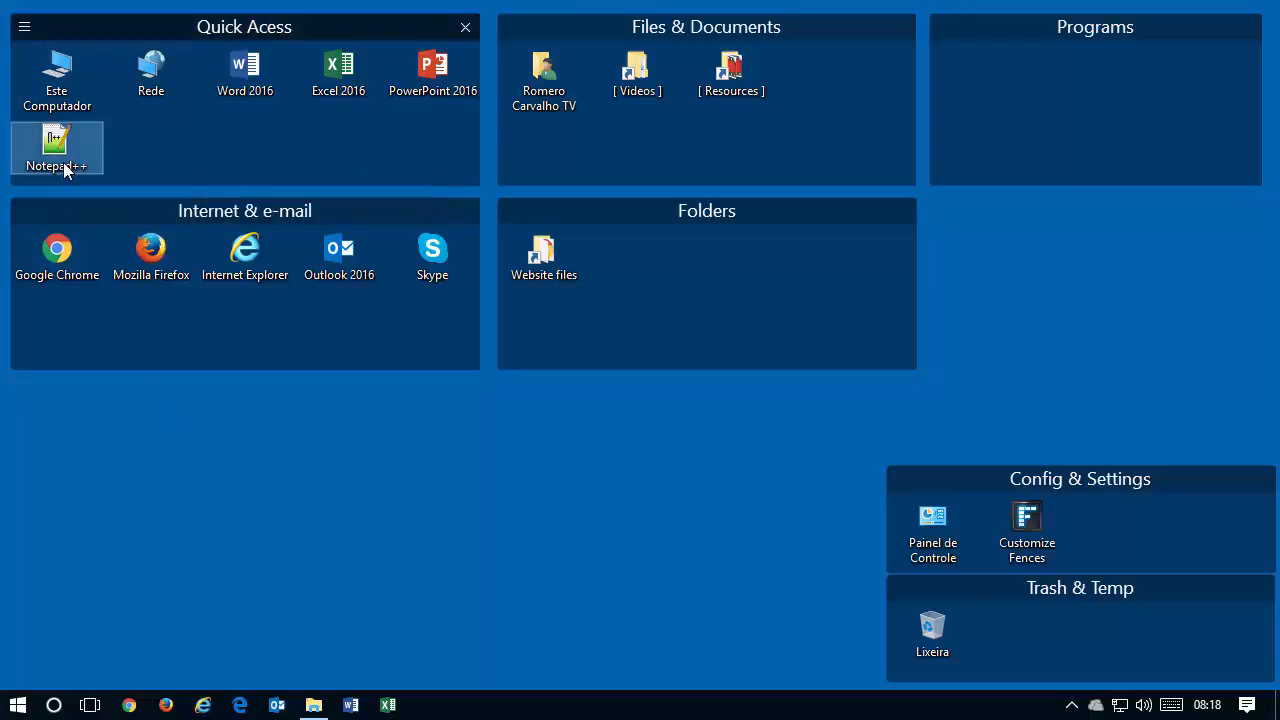
pyautogui.rightClick(65, 170)
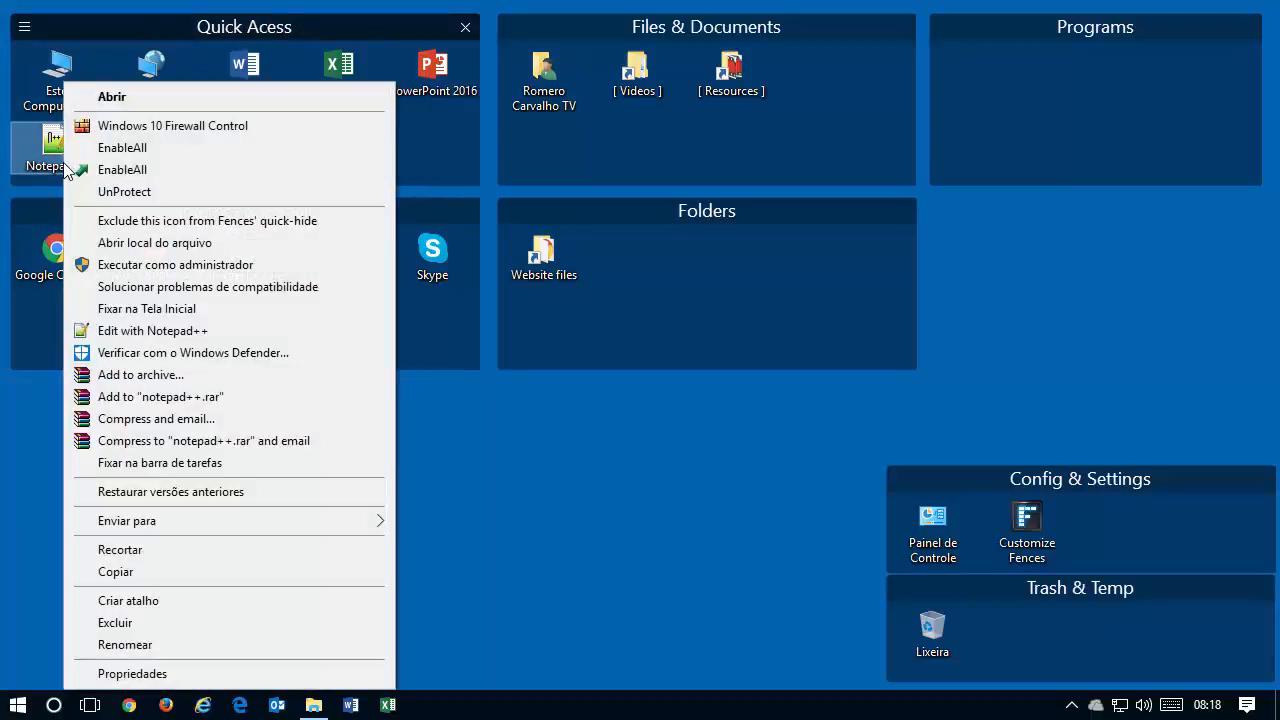
pyautogui.click(21, 400)
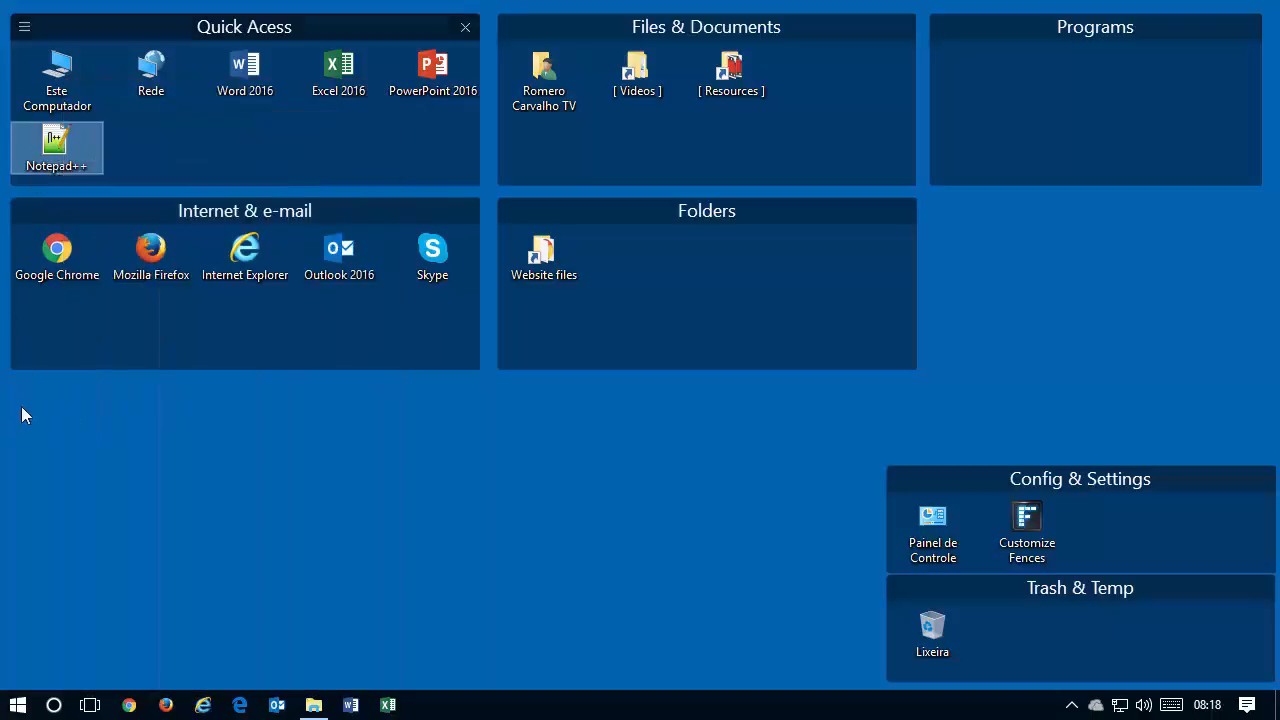
pyautogui.rightClick(48, 164)
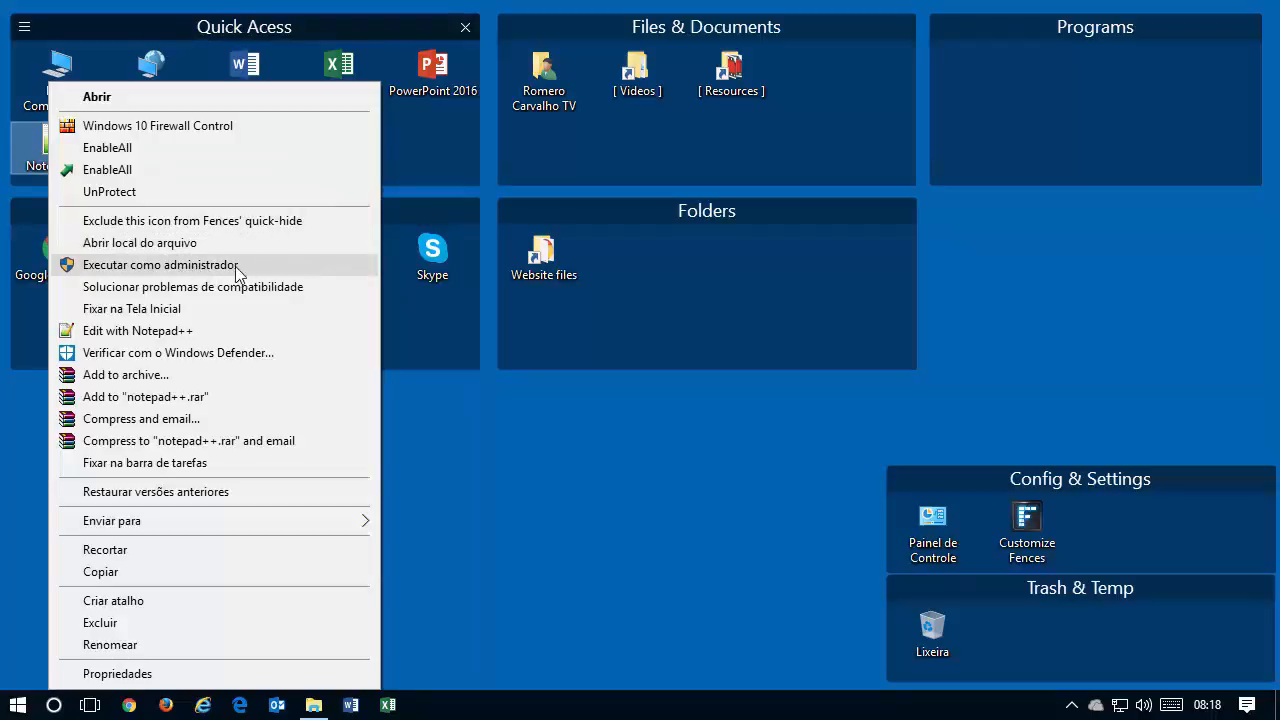
pyautogui.click(267, 272)
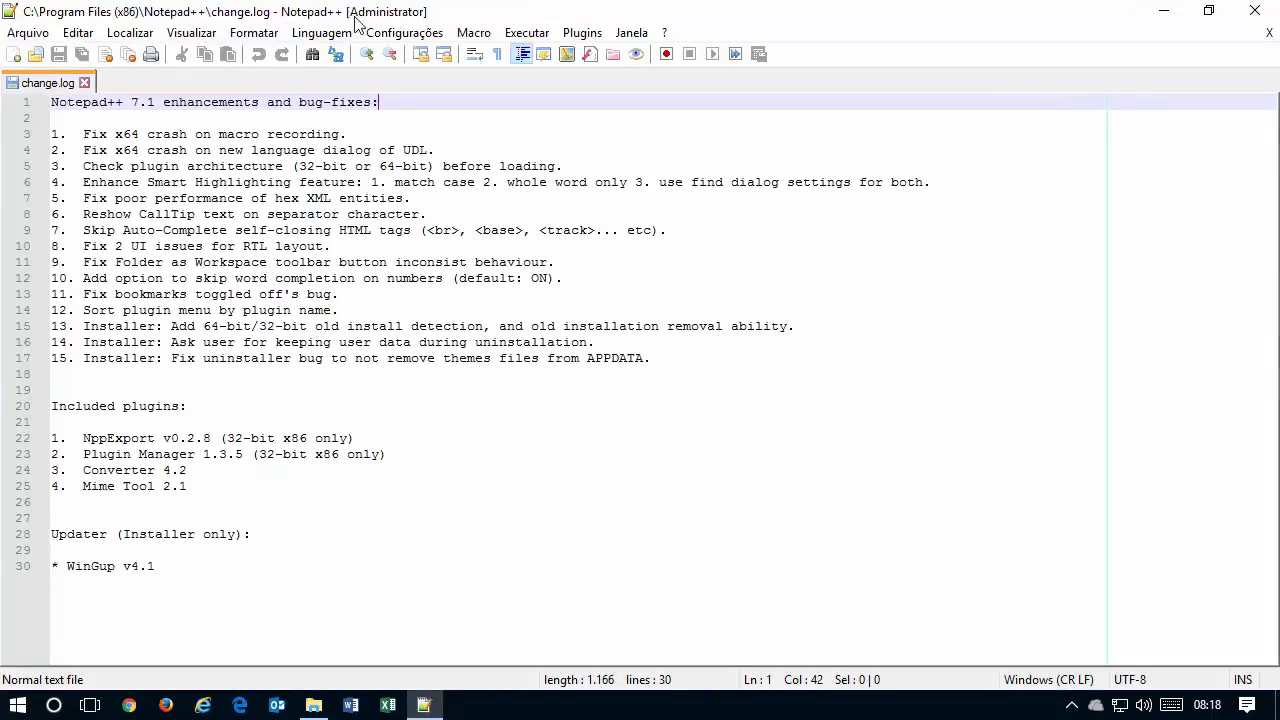
# - Add the Notepad group's .txt extension to the registered extensions in the file types preferences, close them and exit Notepad++
pyautogui.click(425, 32)
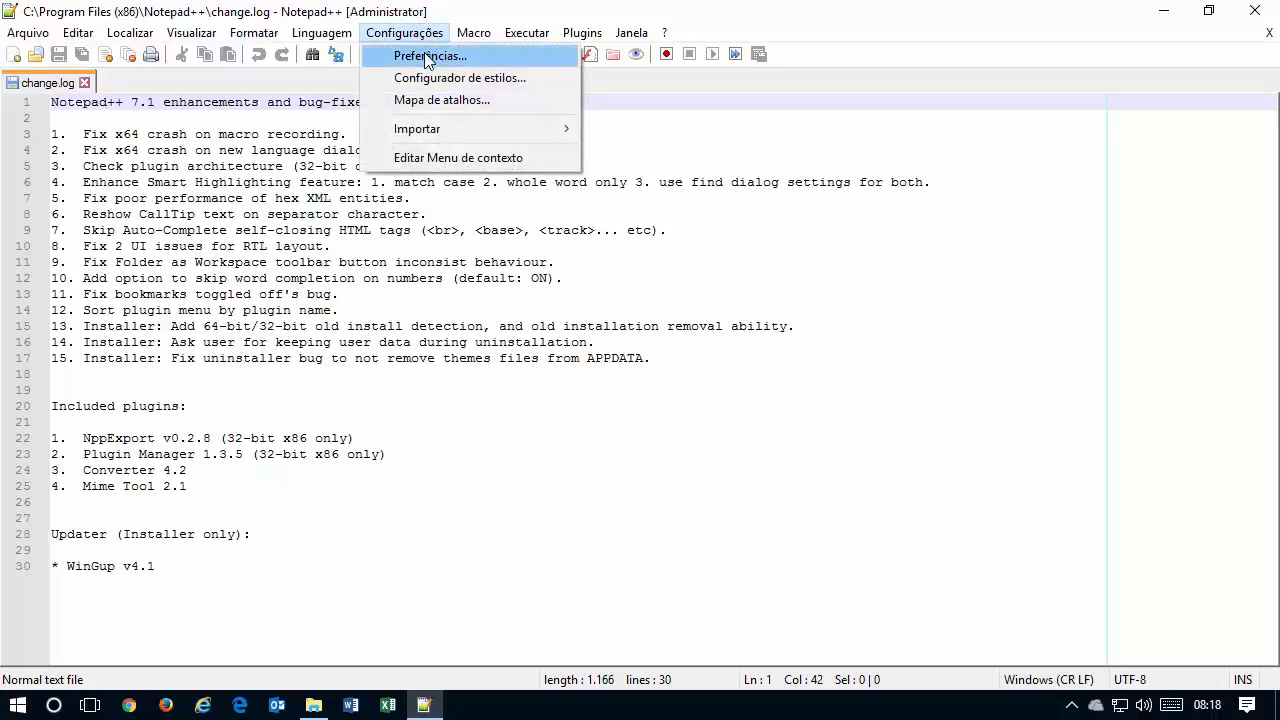
pyautogui.click(428, 57)
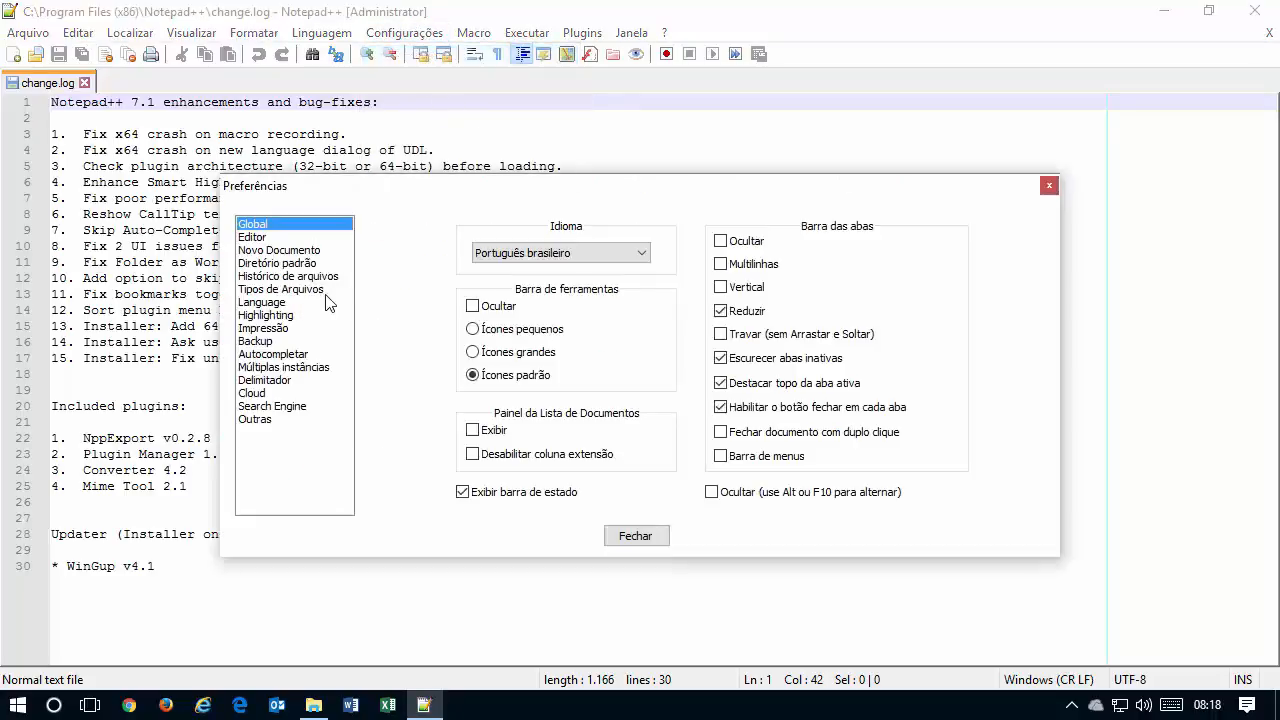
pyautogui.click(320, 290)
pyautogui.click(541, 267)
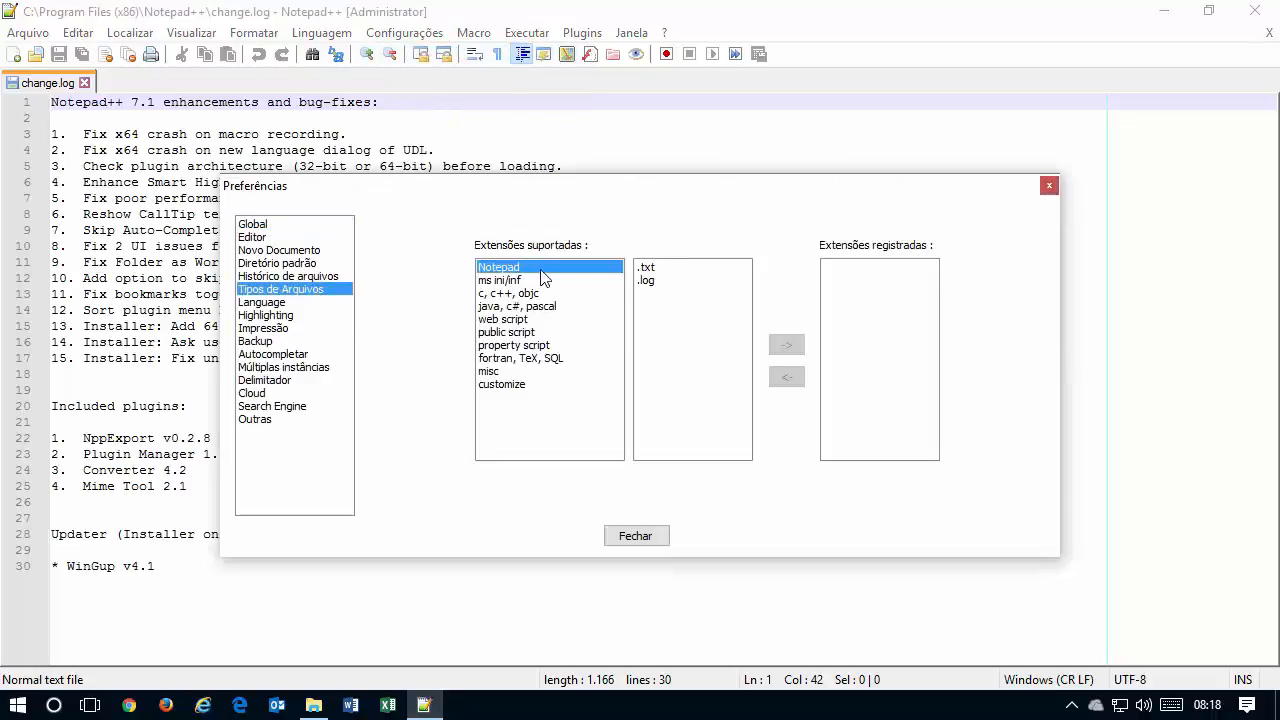
pyautogui.click(674, 268)
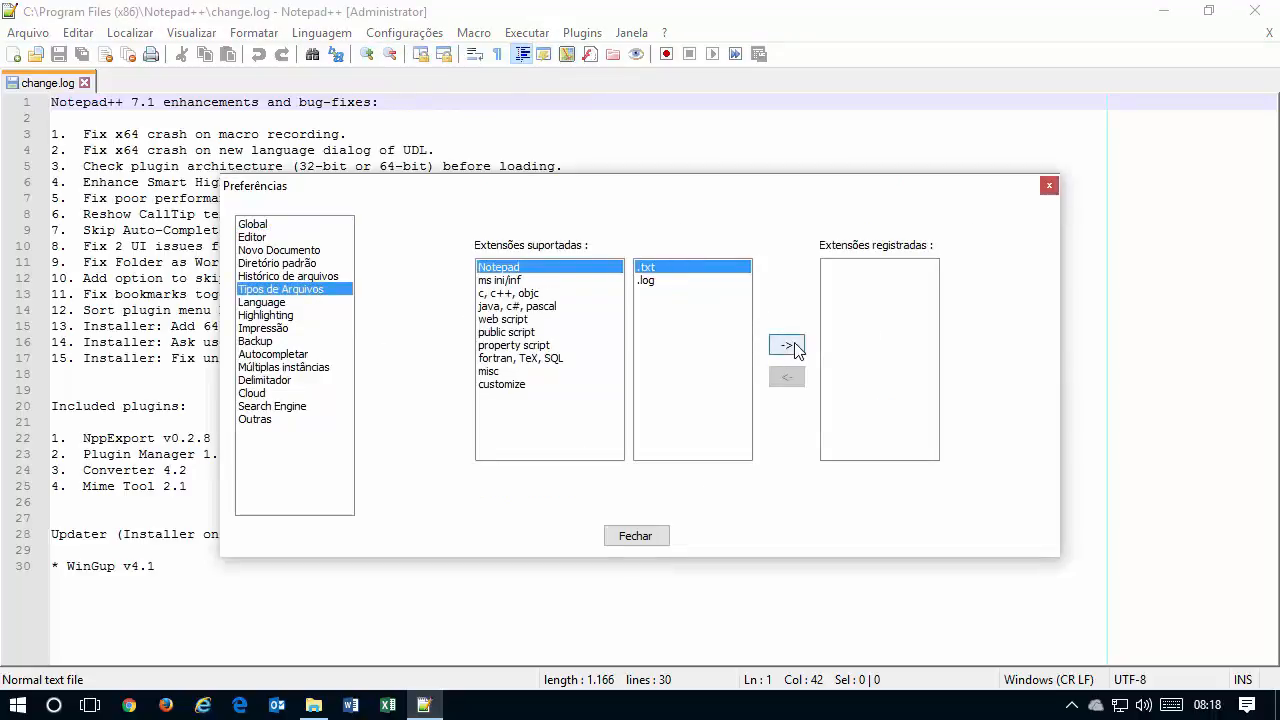
pyautogui.click(787, 346)
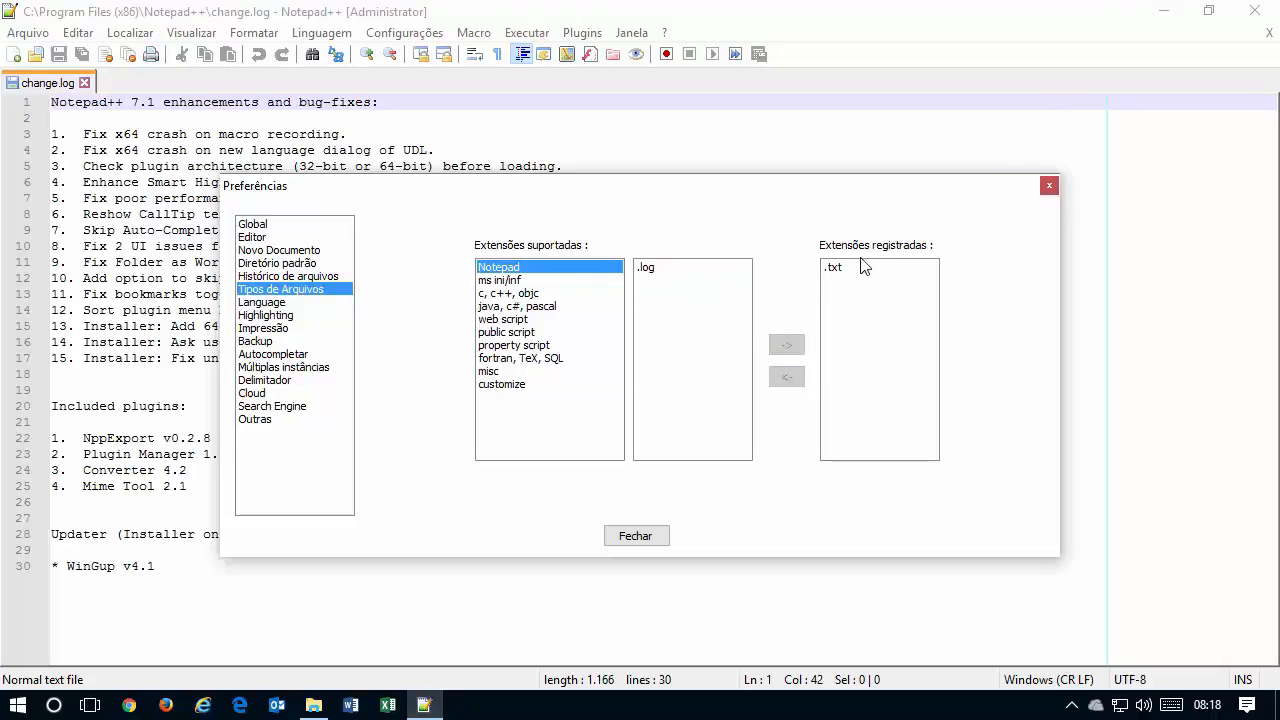
pyautogui.click(655, 546)
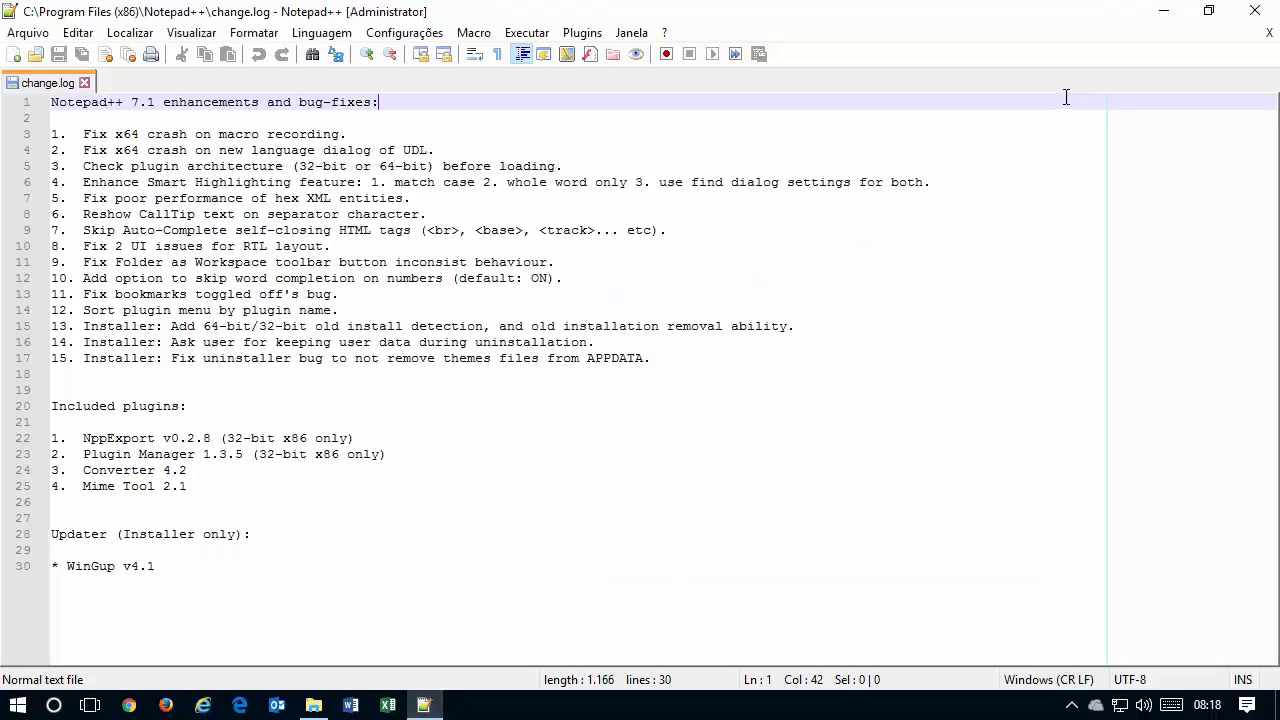
pyautogui.click(1254, 11)
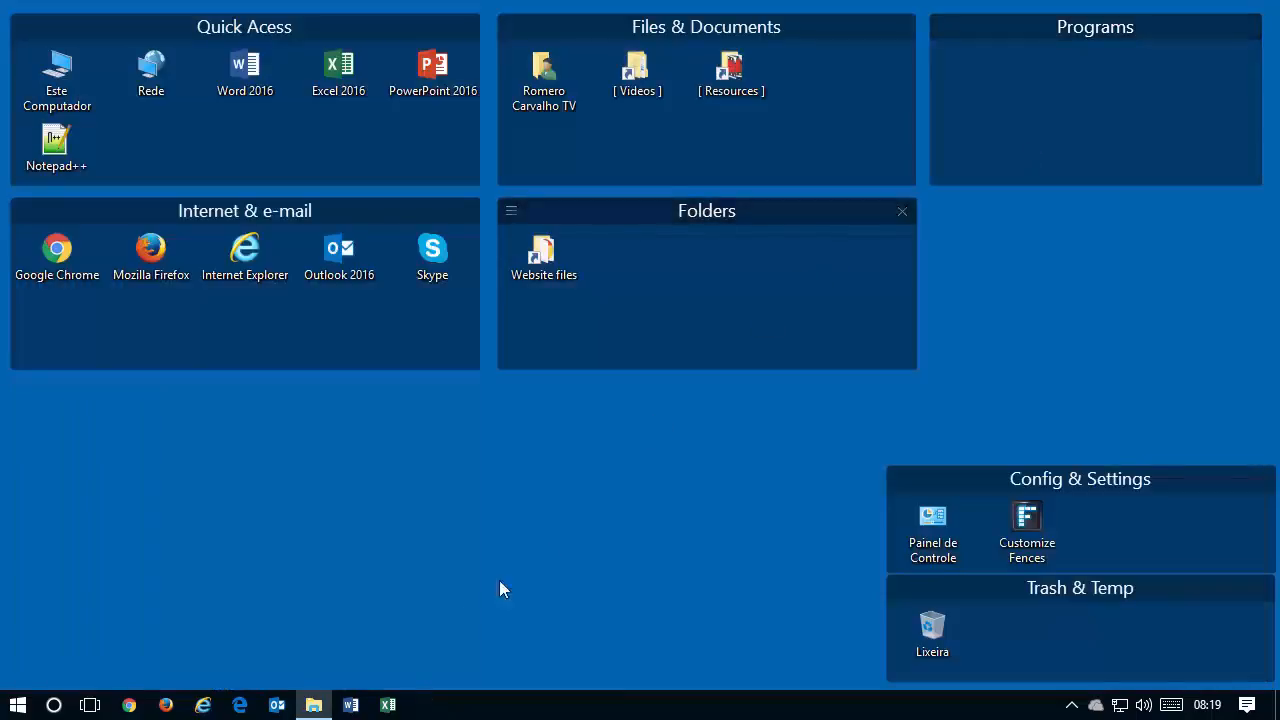
# - Open teste.txt from the Website files folder, setting Notepad++ to always open .txt files, and close the file and the program
pyautogui.click(315, 704)
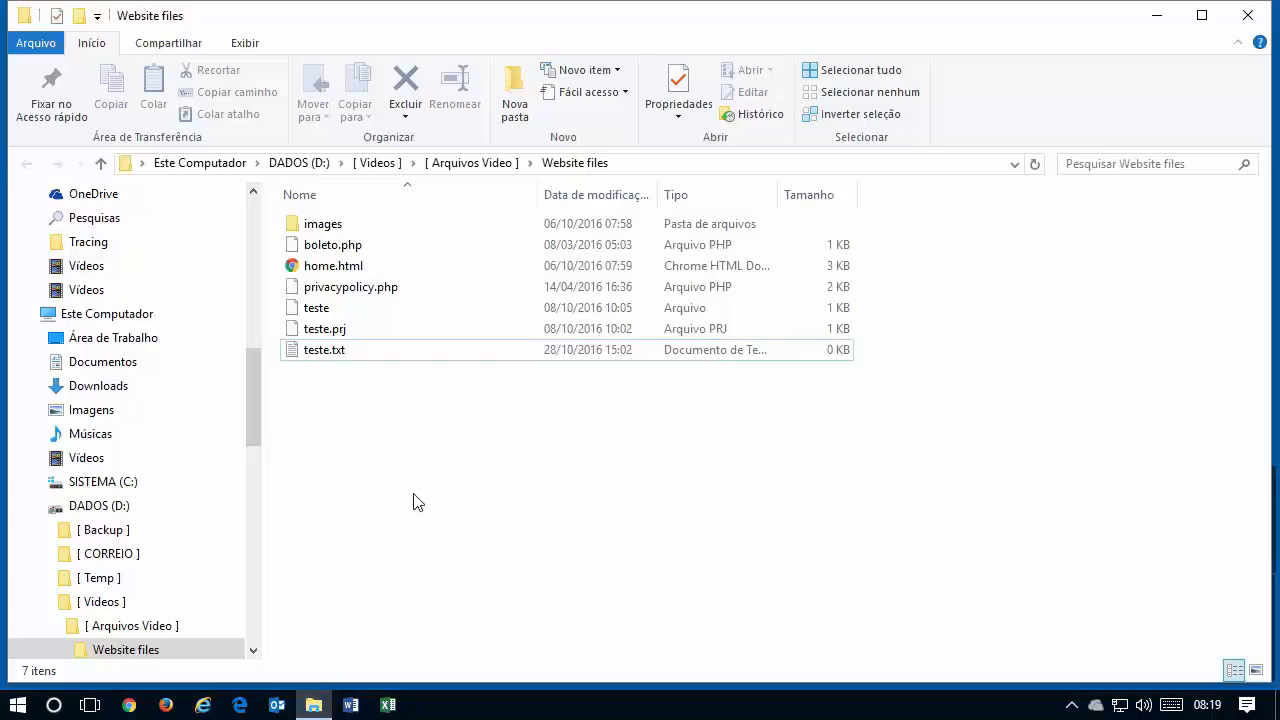
pyautogui.click(412, 358)
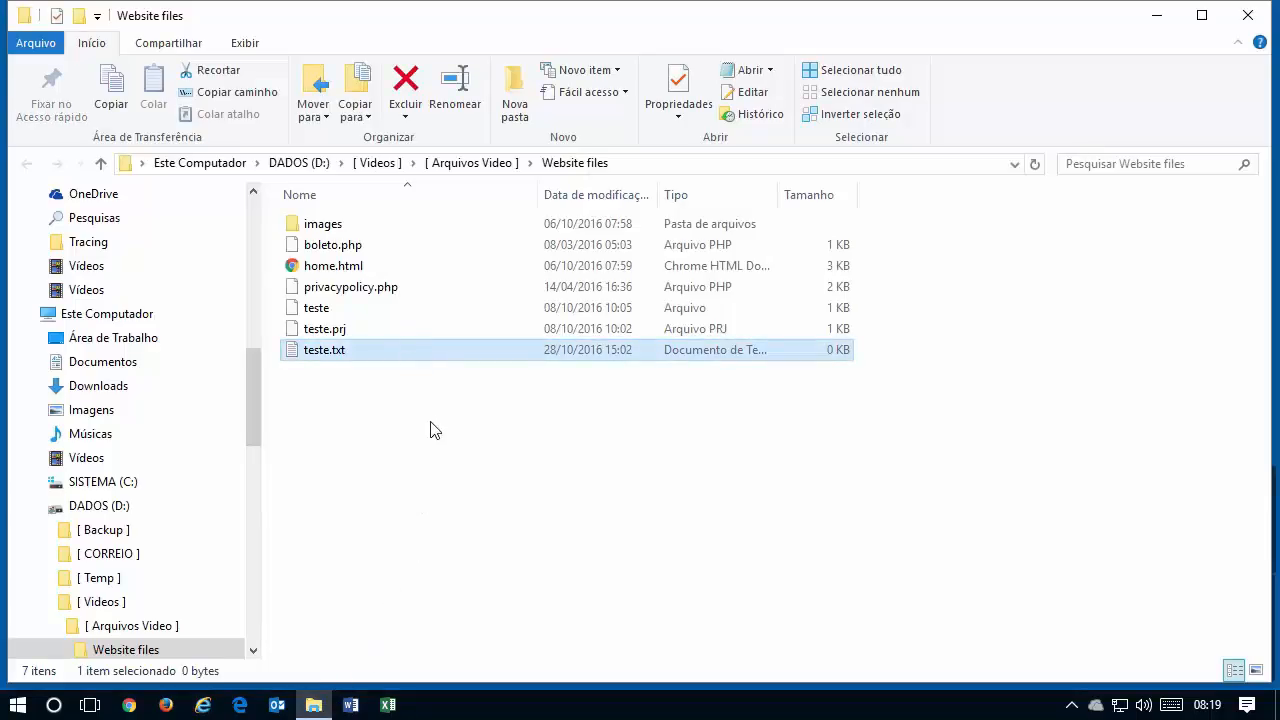
pyautogui.press('Return')
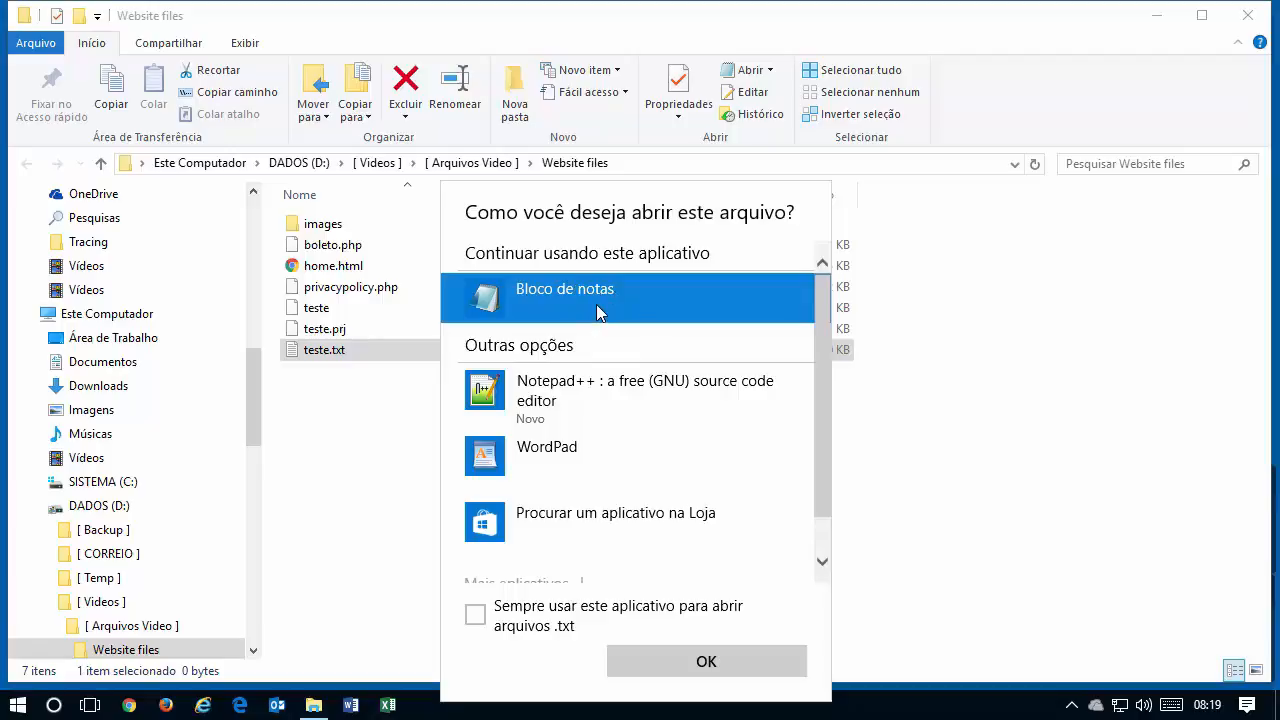
pyautogui.click(600, 398)
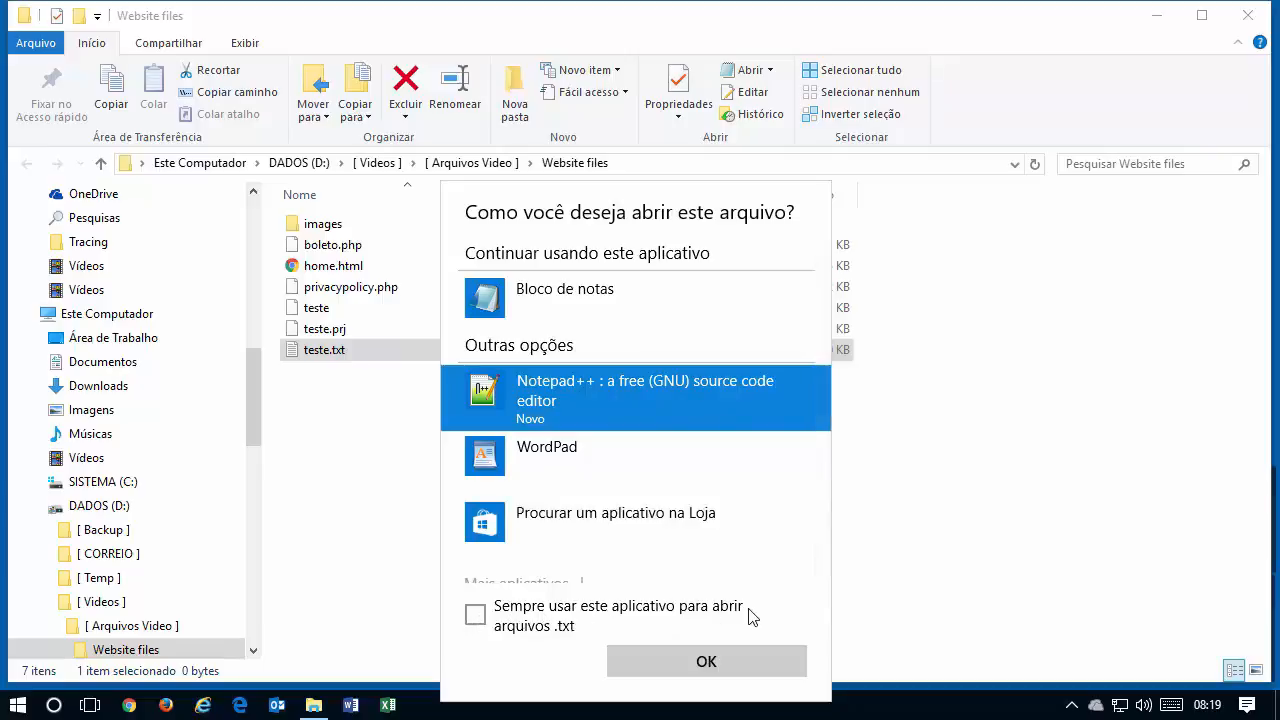
pyautogui.click(492, 624)
pyautogui.click(682, 662)
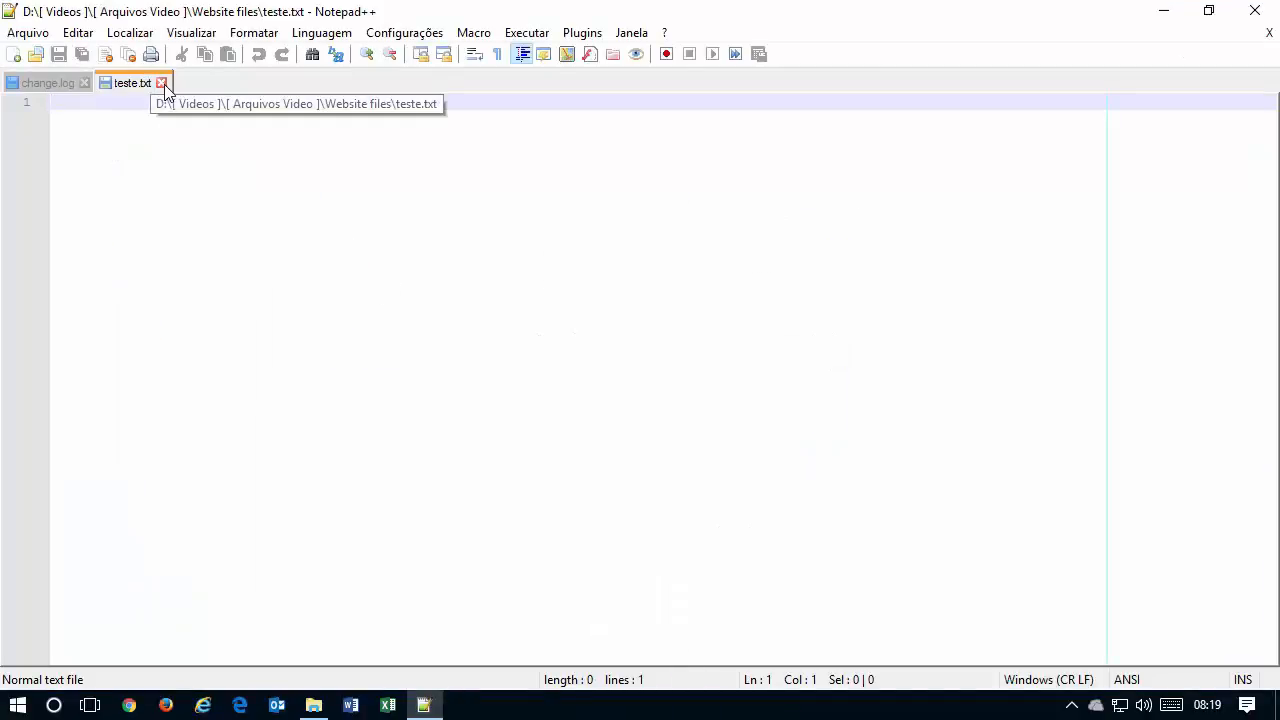
pyautogui.click(162, 83)
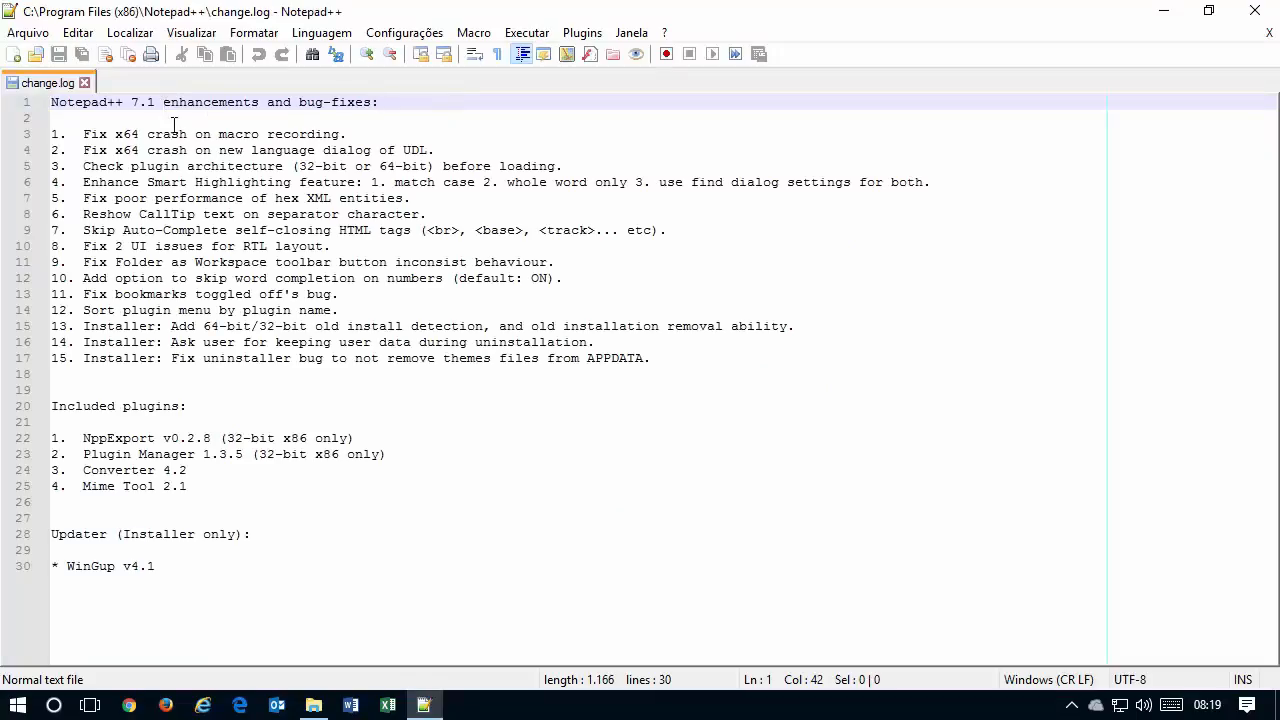
pyautogui.click(1255, 10)
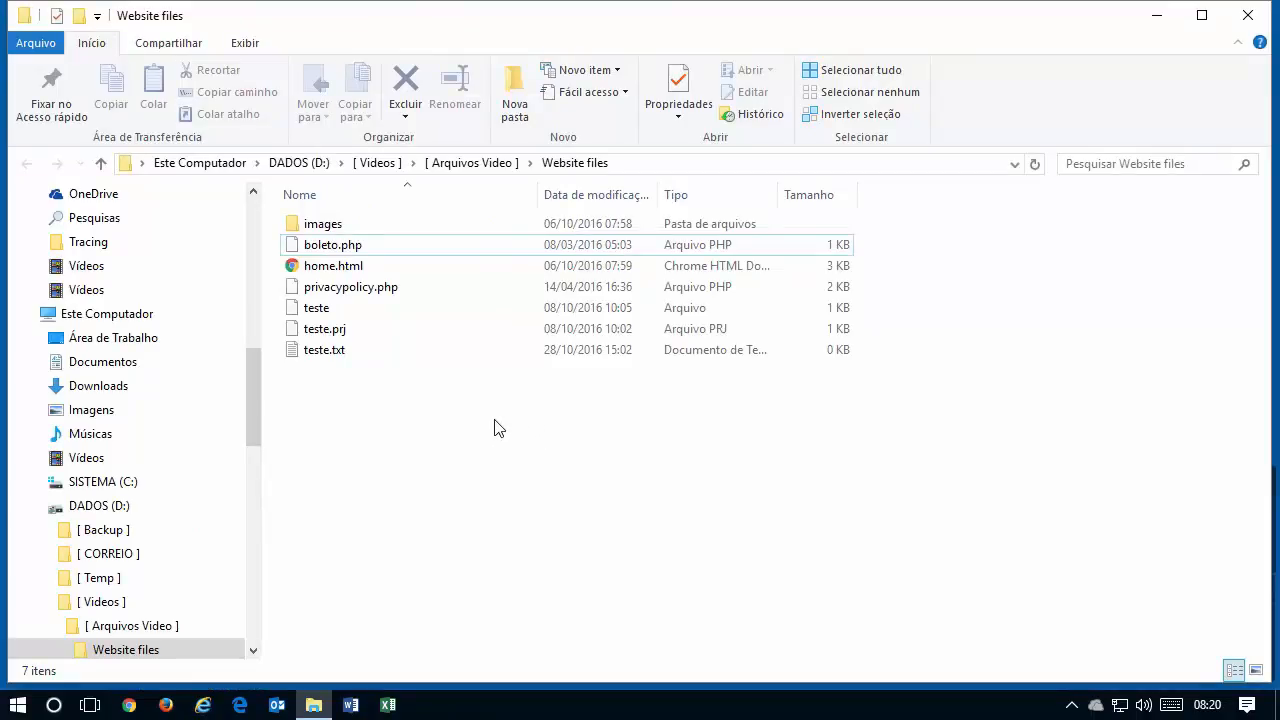
# - Start choosing an application for boleto.php in the Website files folder and browse for another program on this PC
pyautogui.click(390, 257)
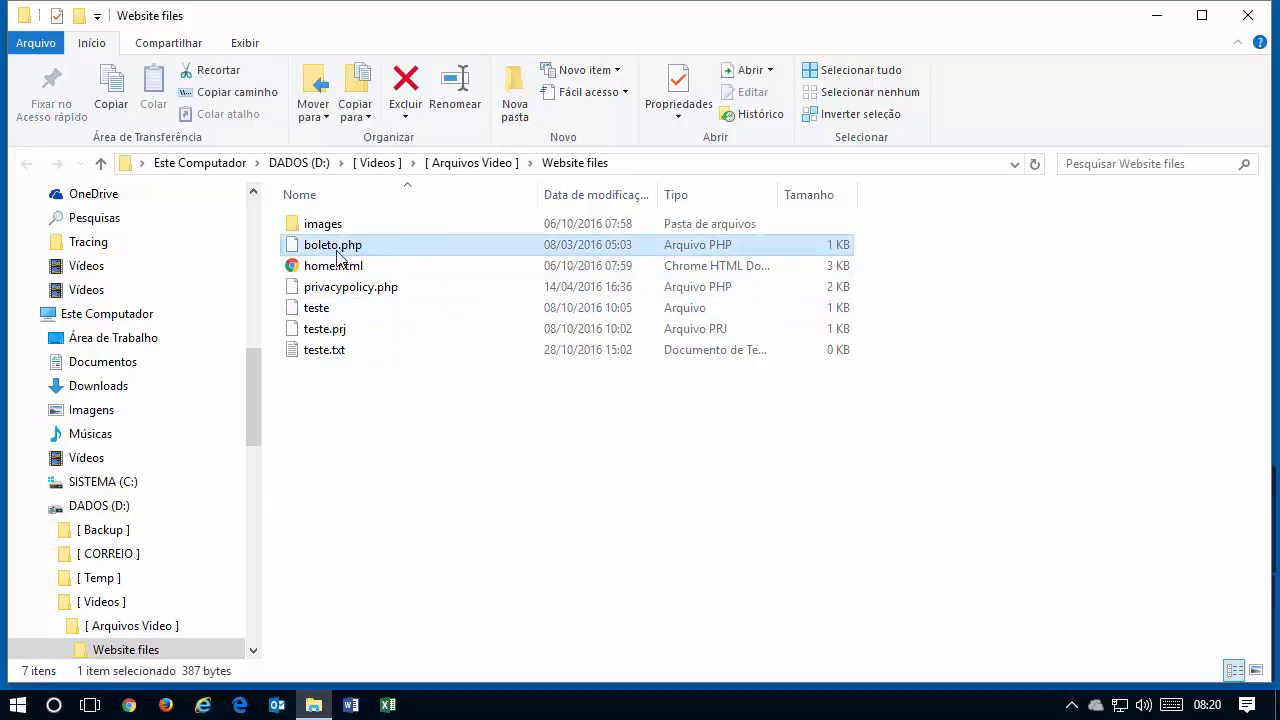
pyautogui.rightClick(344, 256)
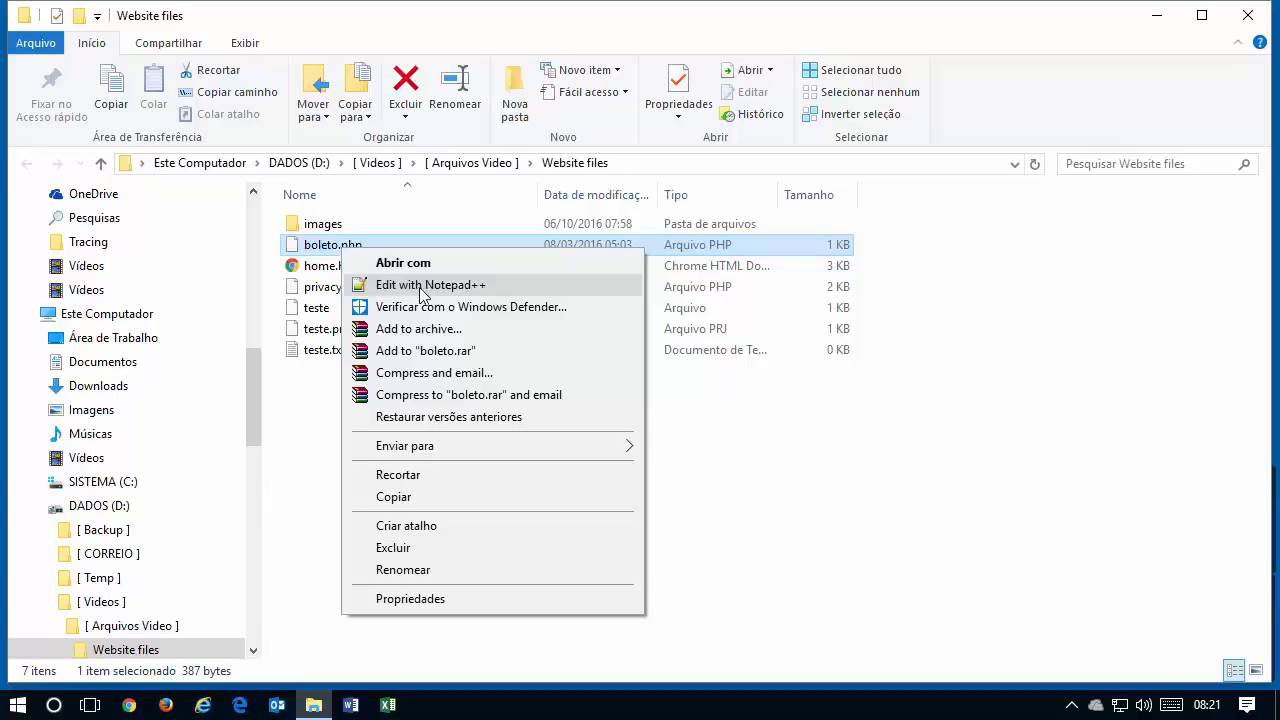
pyautogui.click(489, 268)
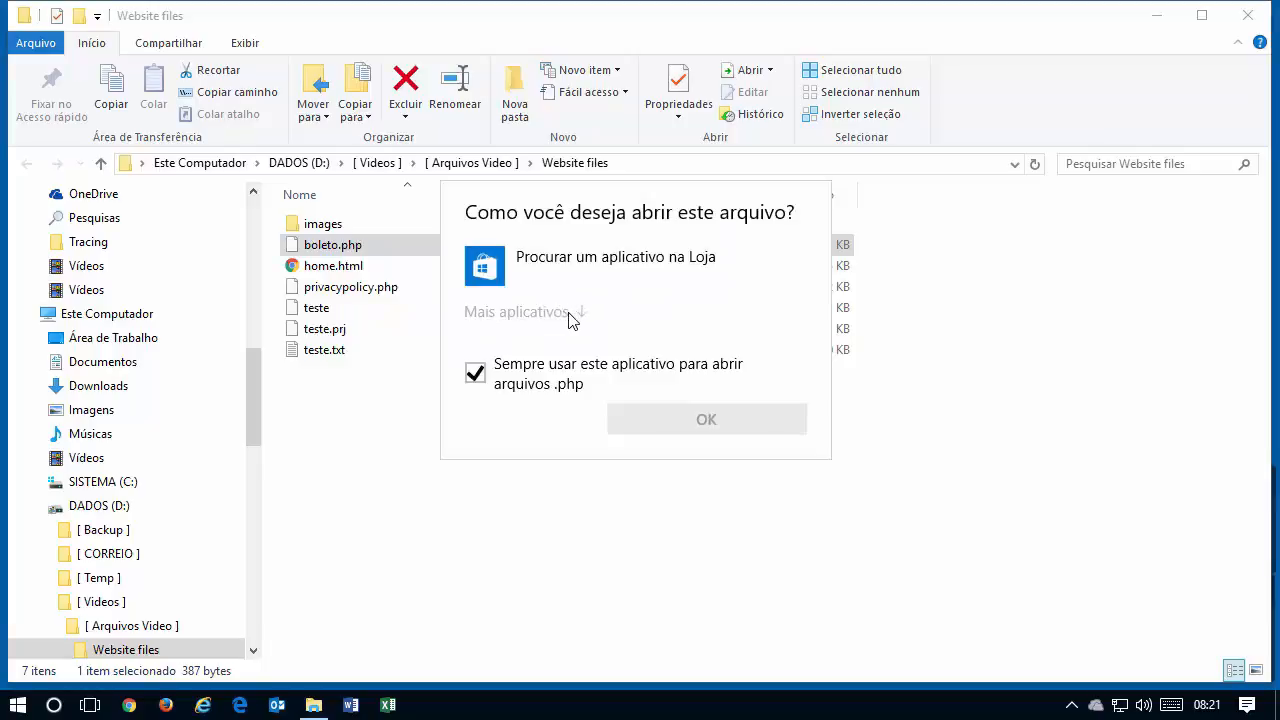
pyautogui.click(575, 314)
pyautogui.scroll(-2, 605, 340)
pyautogui.scroll(-3, 610, 345)
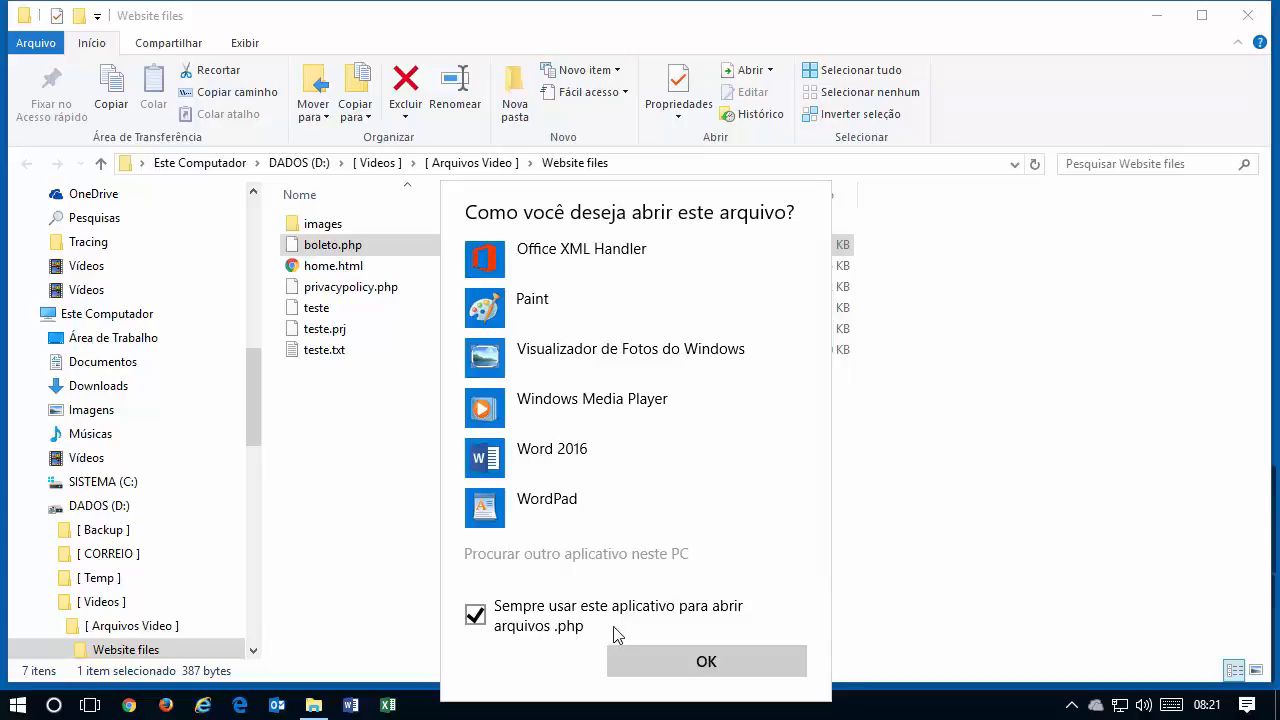
pyautogui.click(614, 560)
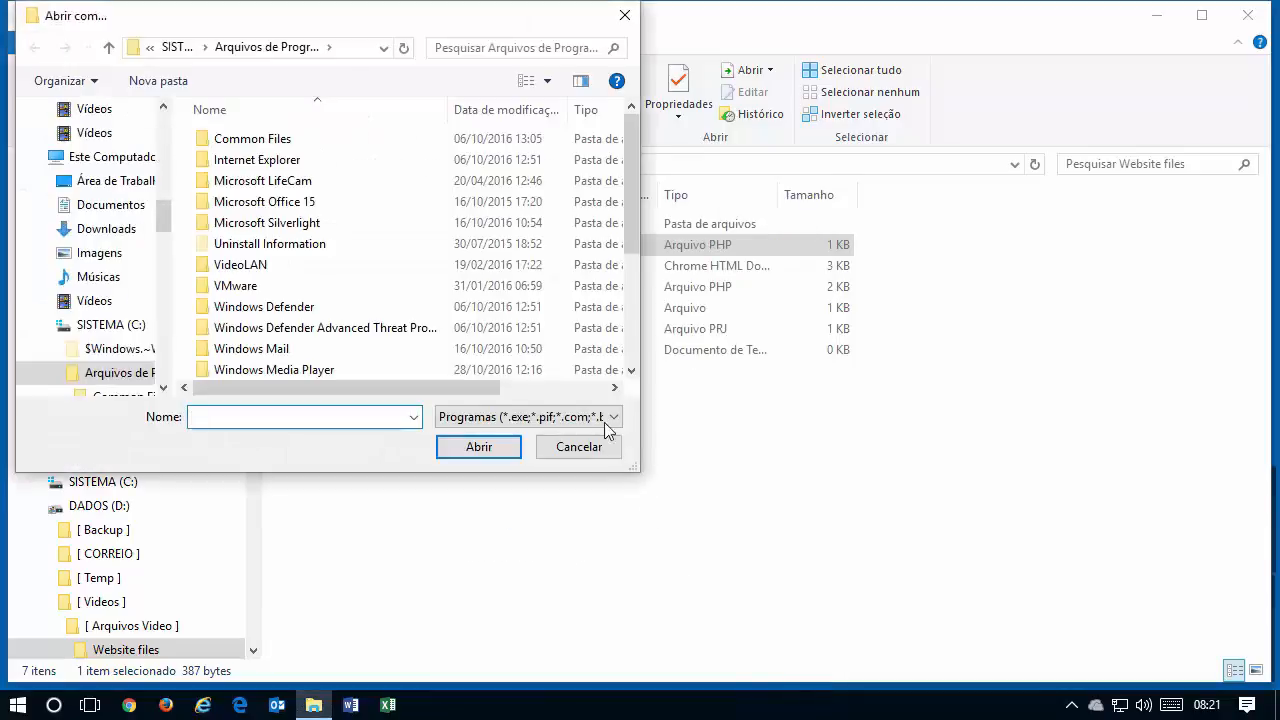
# - Choose notepad++.exe from the Notepad++ folder in Arquivos de Programas (x86) on drive C: as the program that always opens .php files
pyautogui.click(122, 327)
pyautogui.click(286, 182)
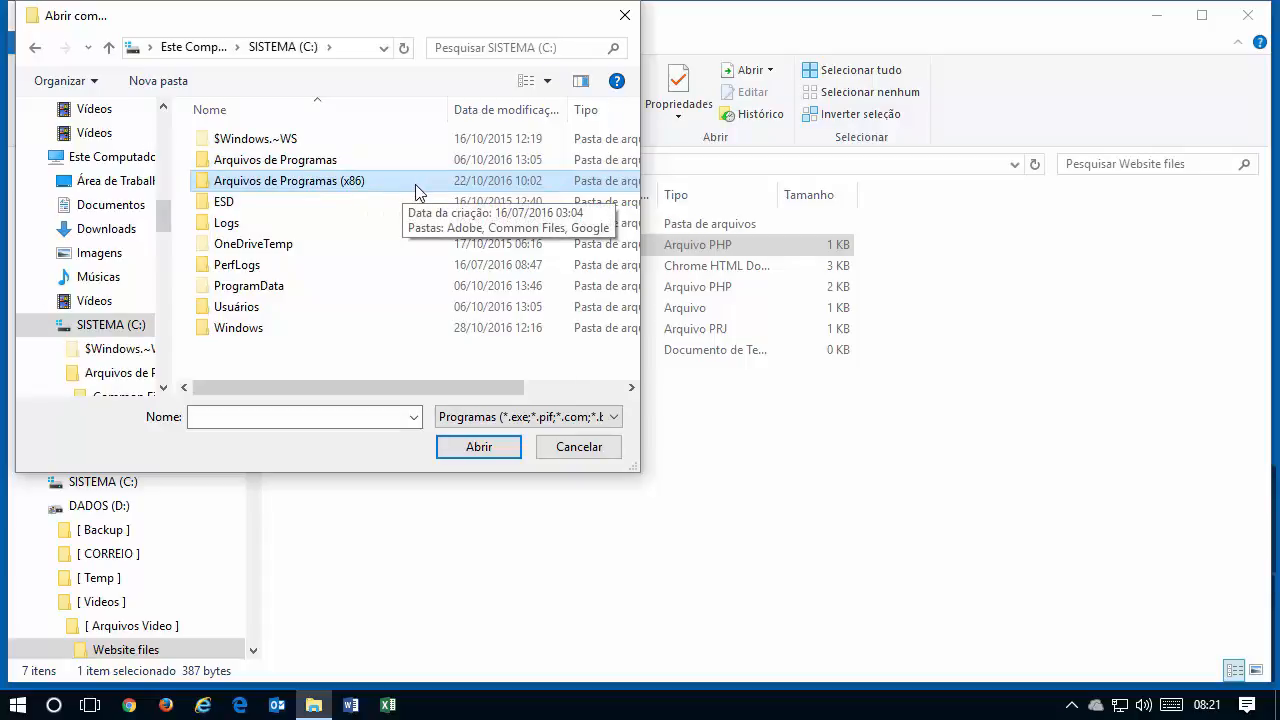
pyautogui.doubleClick(367, 159)
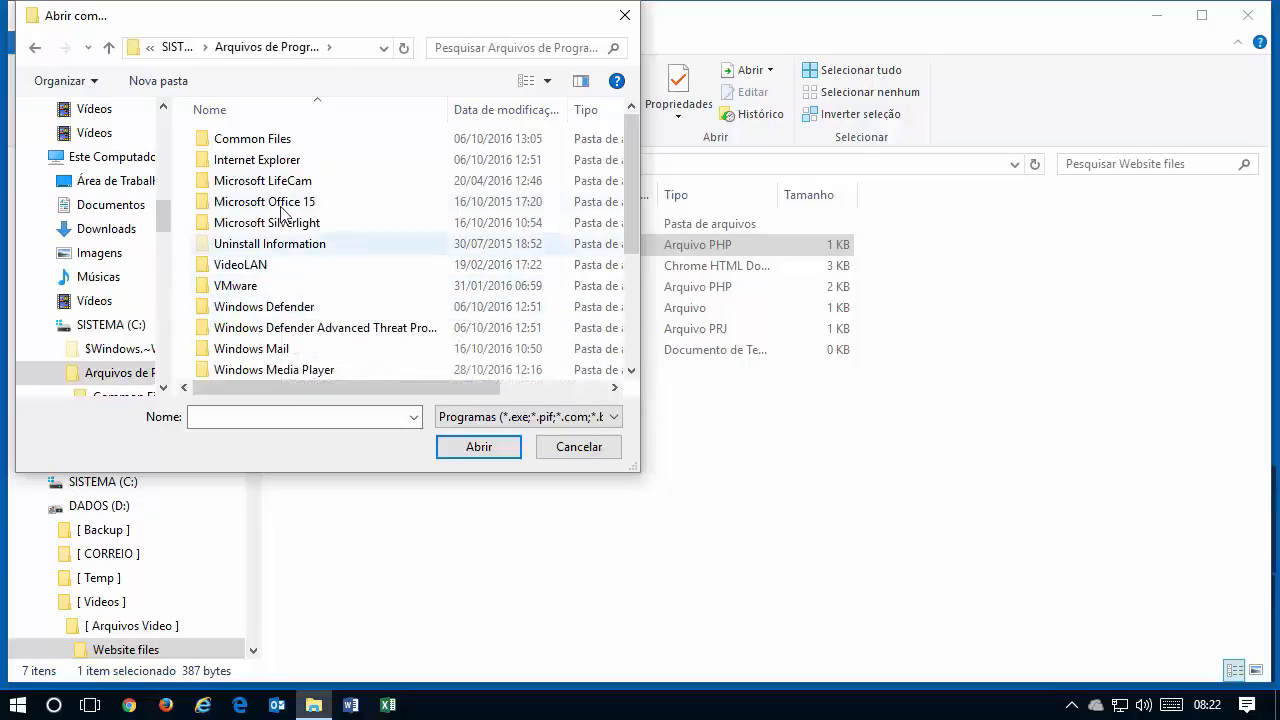
pyautogui.click(112, 324)
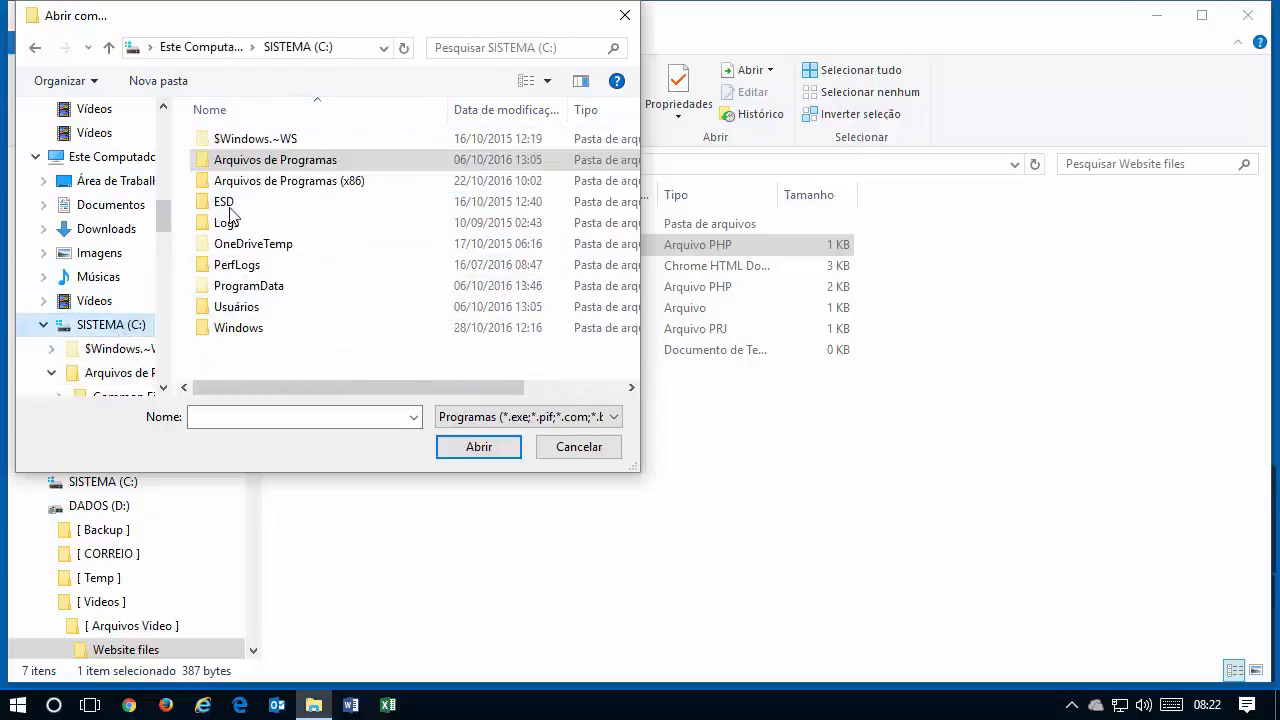
pyautogui.doubleClick(334, 182)
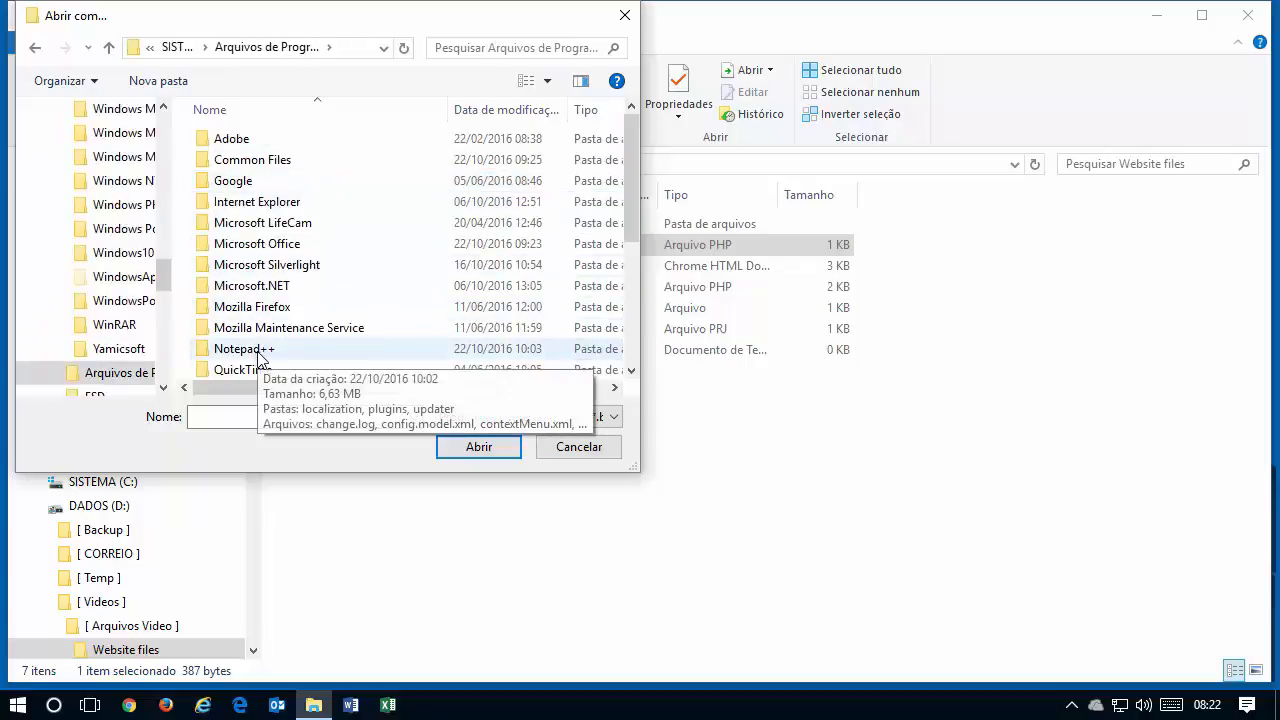
pyautogui.click(258, 350)
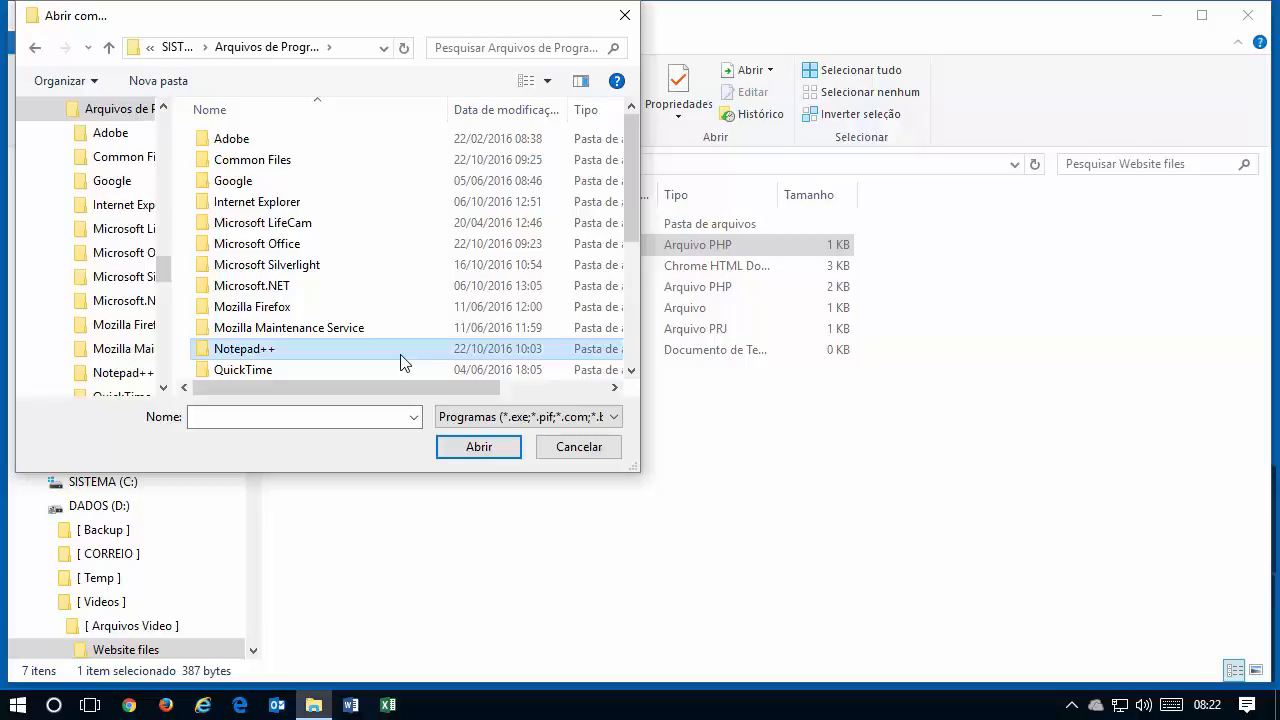
pyautogui.doubleClick(400, 362)
pyautogui.click(276, 205)
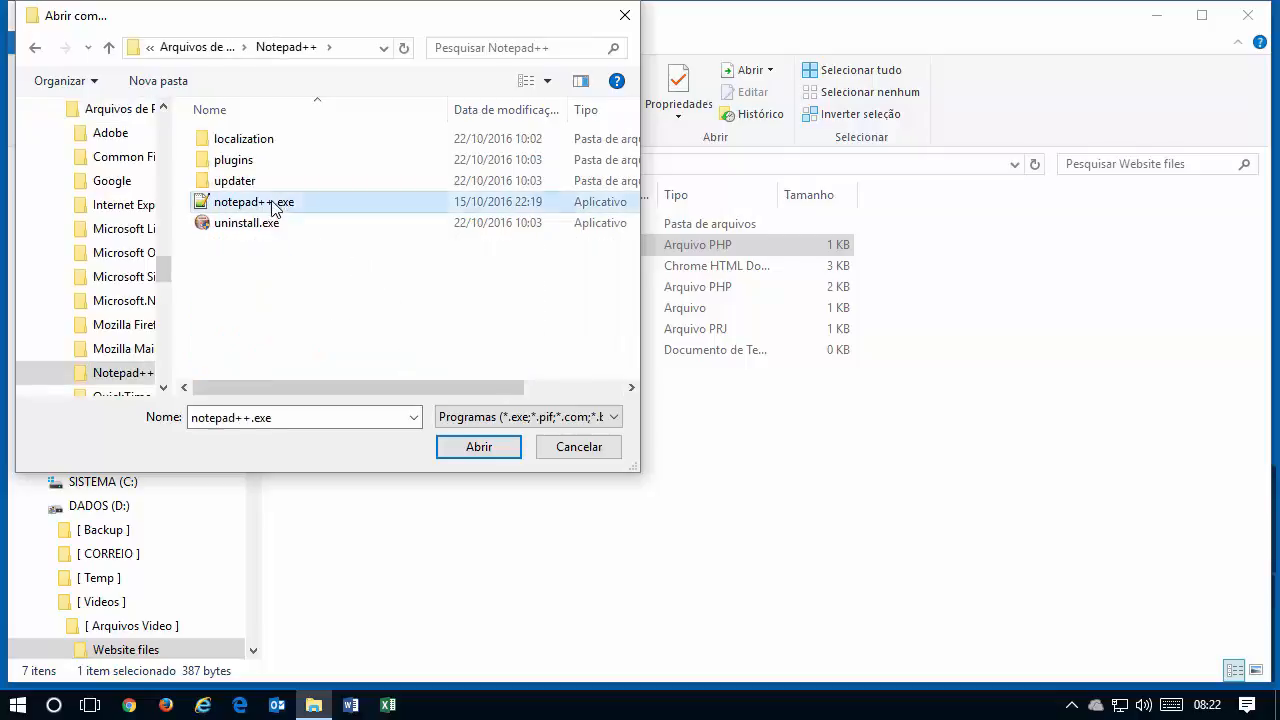
pyautogui.click(479, 447)
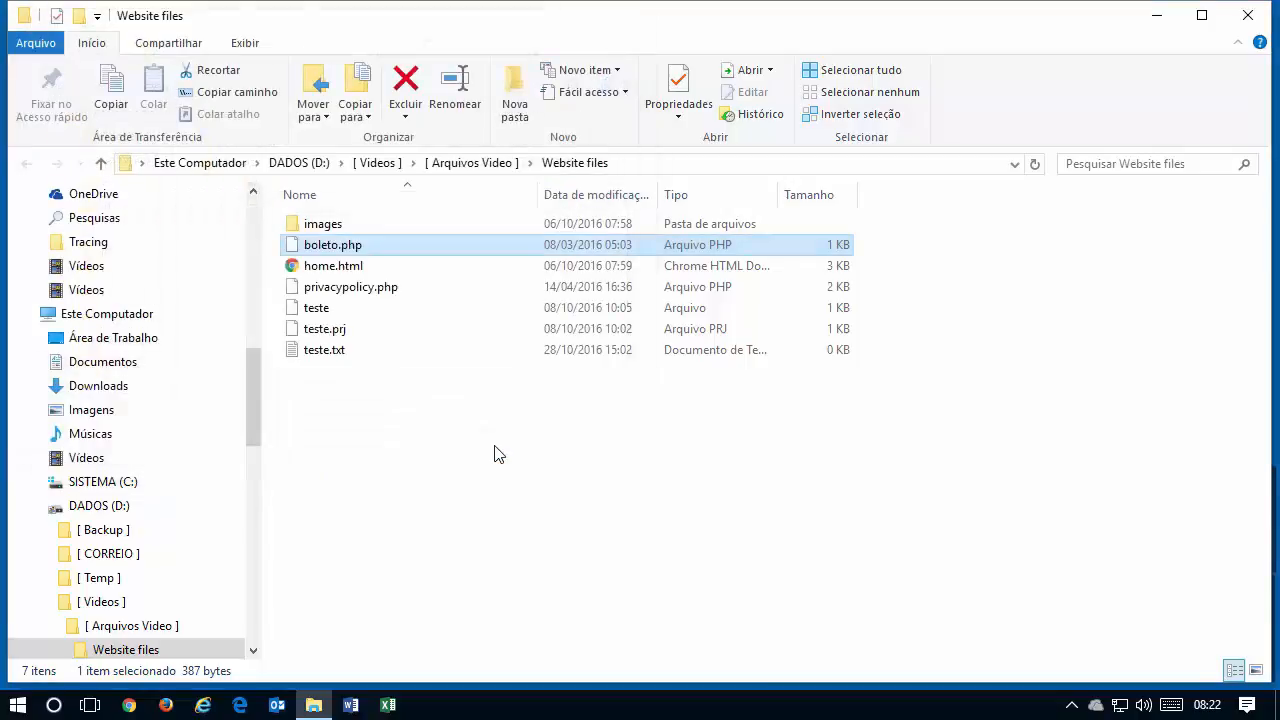
# - Check that boleto.php opens in Notepad++, then close the file and exit the program
pyautogui.press('Return')
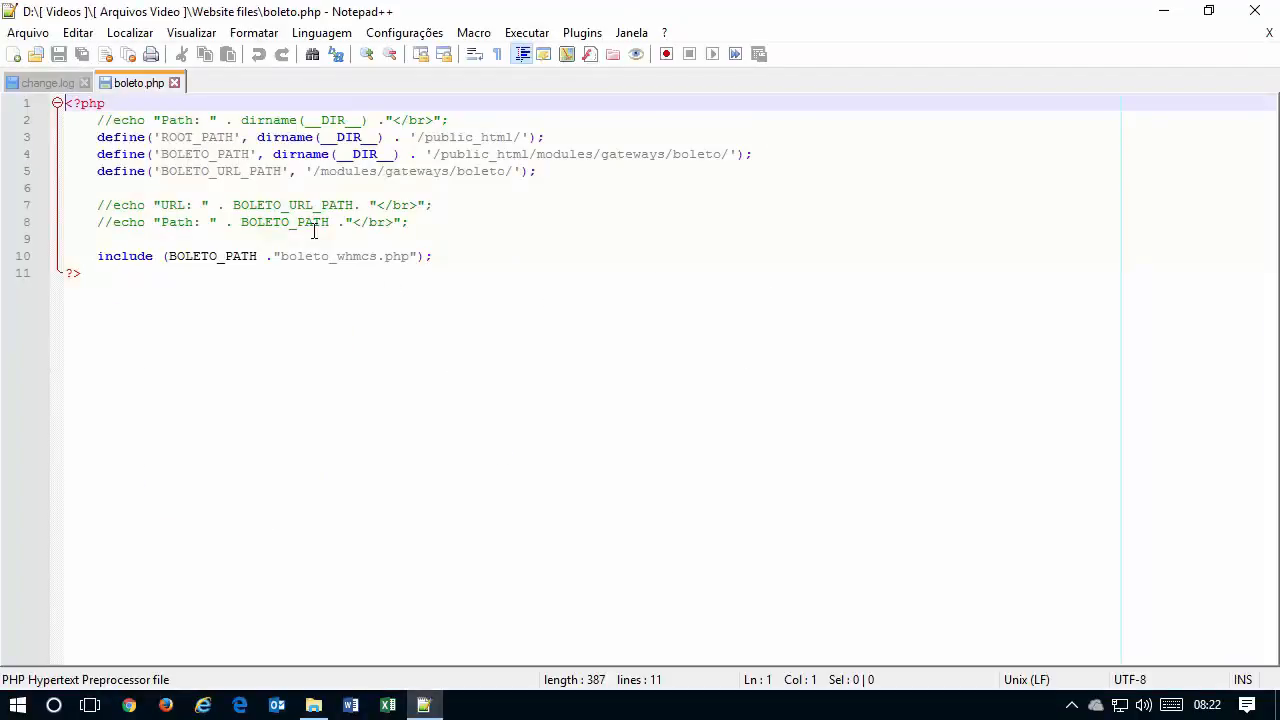
pyautogui.click(174, 85)
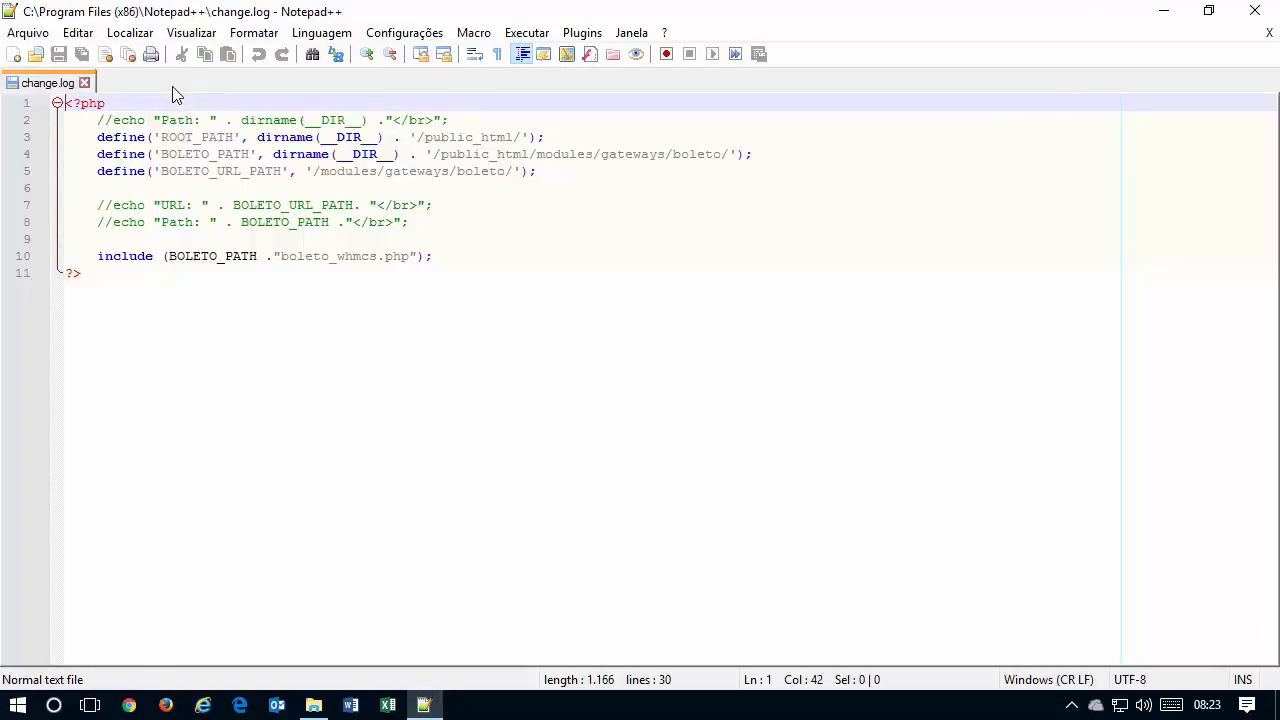
pyautogui.doubleClick(6, 12)
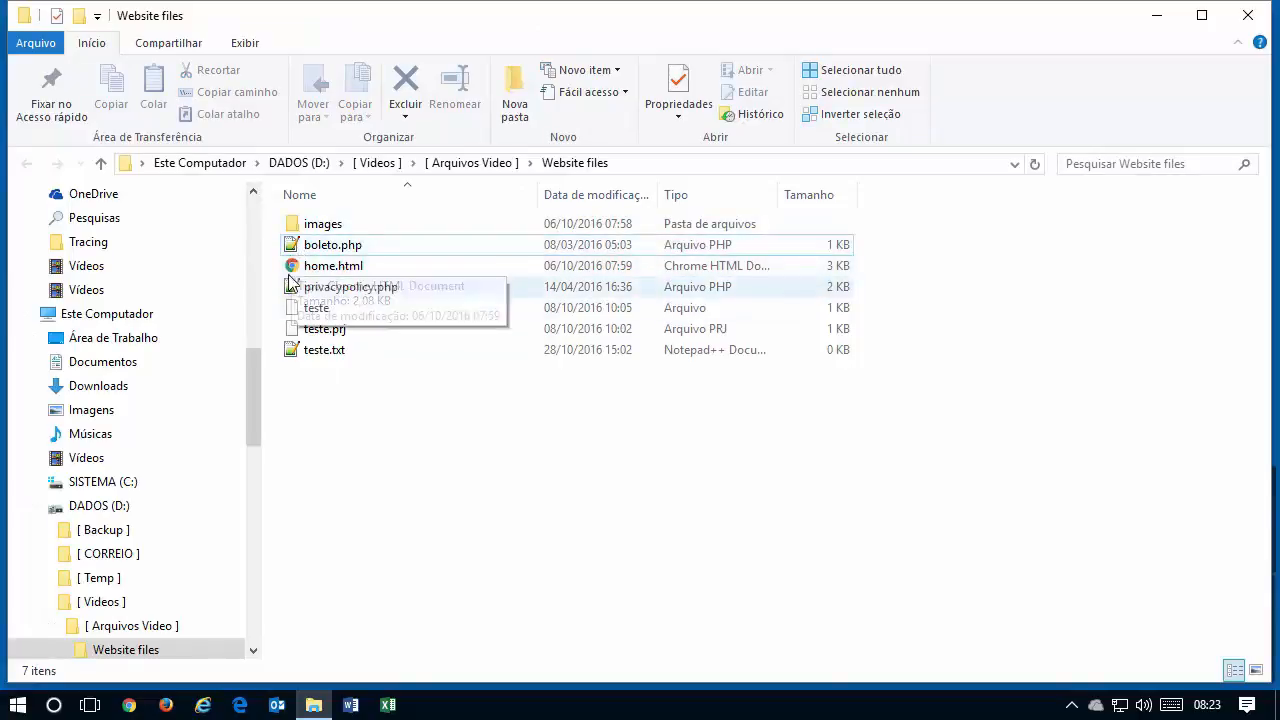
# - Check that privacypolicy.php from the Website files folder opens in Notepad++, then close the file
pyautogui.click(397, 290)
pyautogui.doubleClick(397, 290)
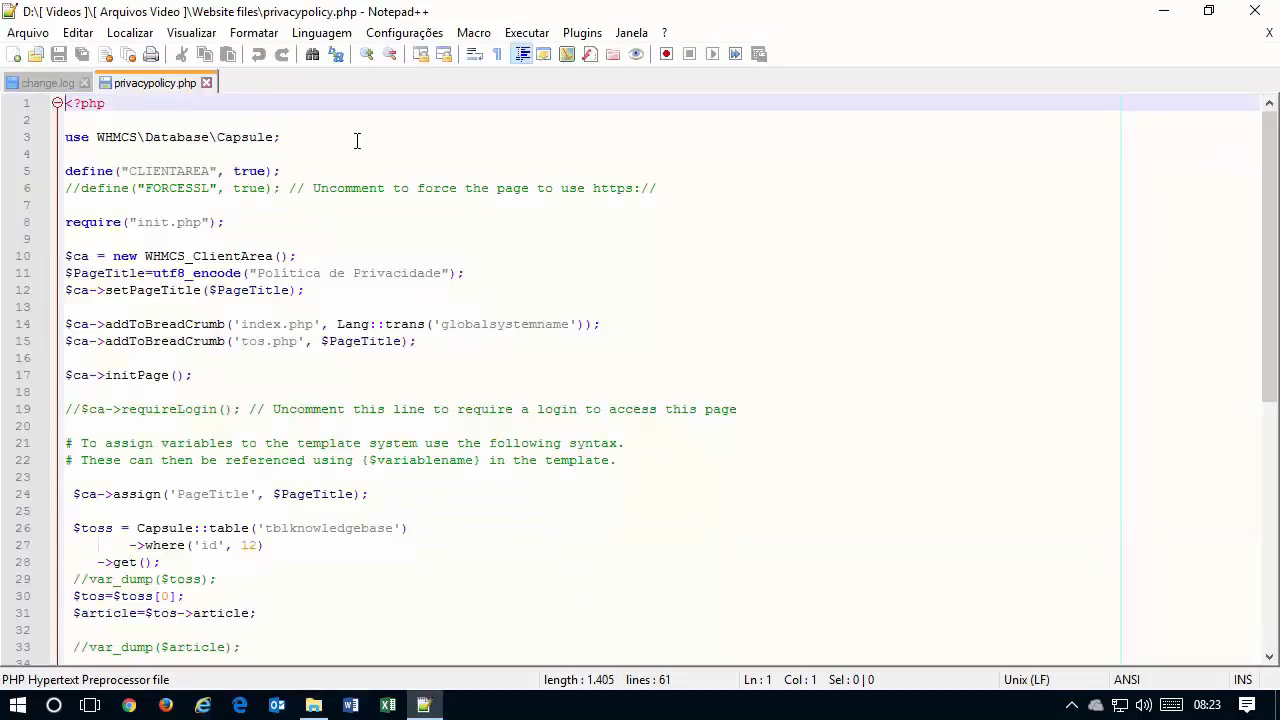
pyautogui.click(207, 83)
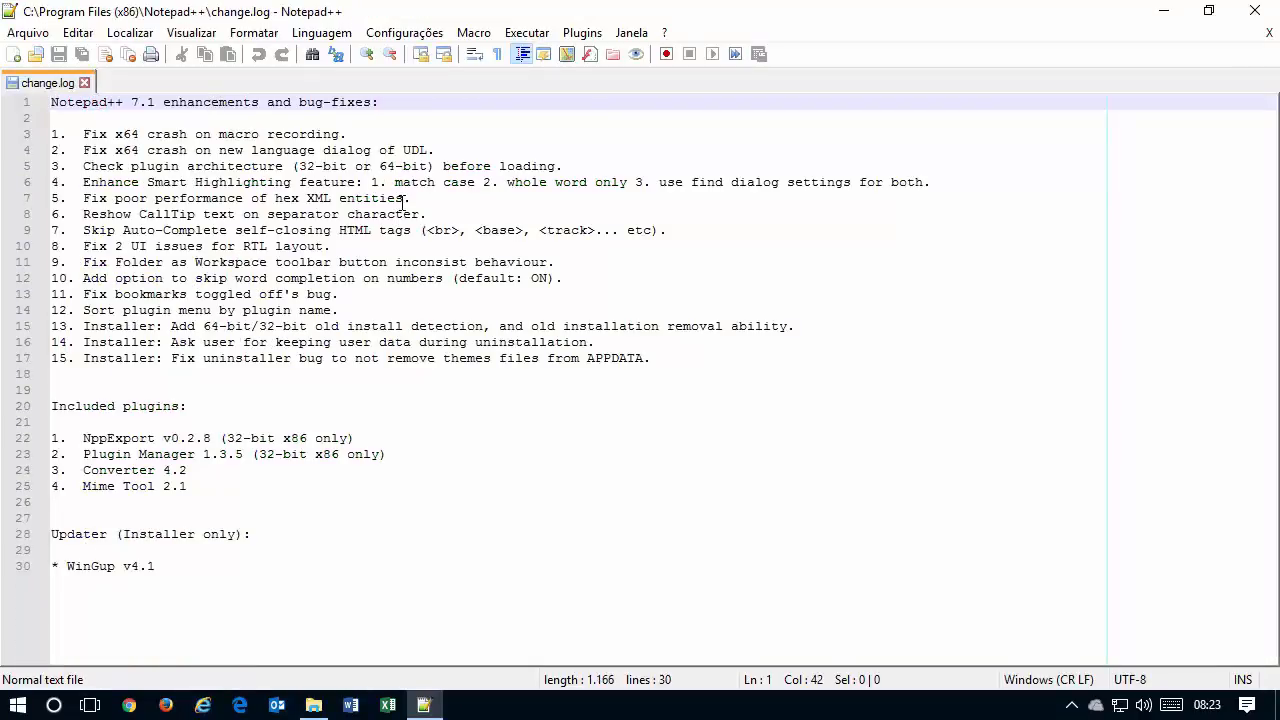
# - Look over the programming languages Notepad++ offers, then view the available languages in the Language section of the preferences
pyautogui.click(341, 40)
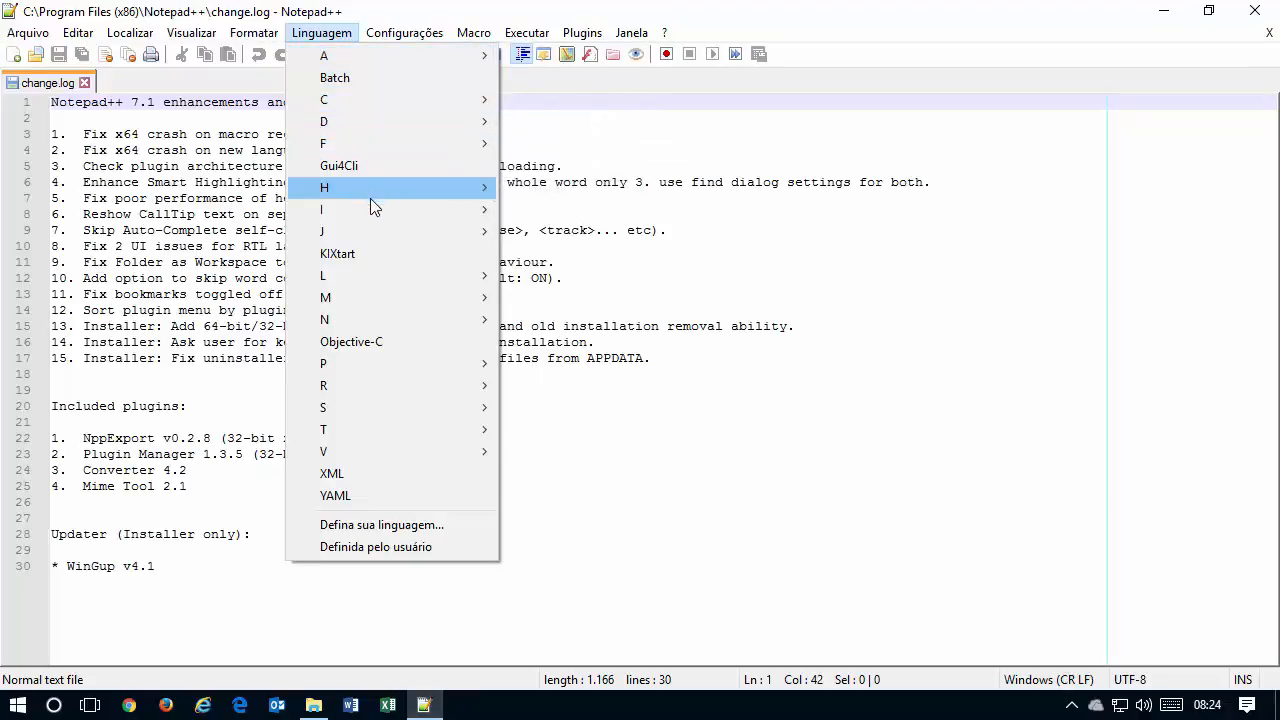
pyautogui.moveTo(371, 229)
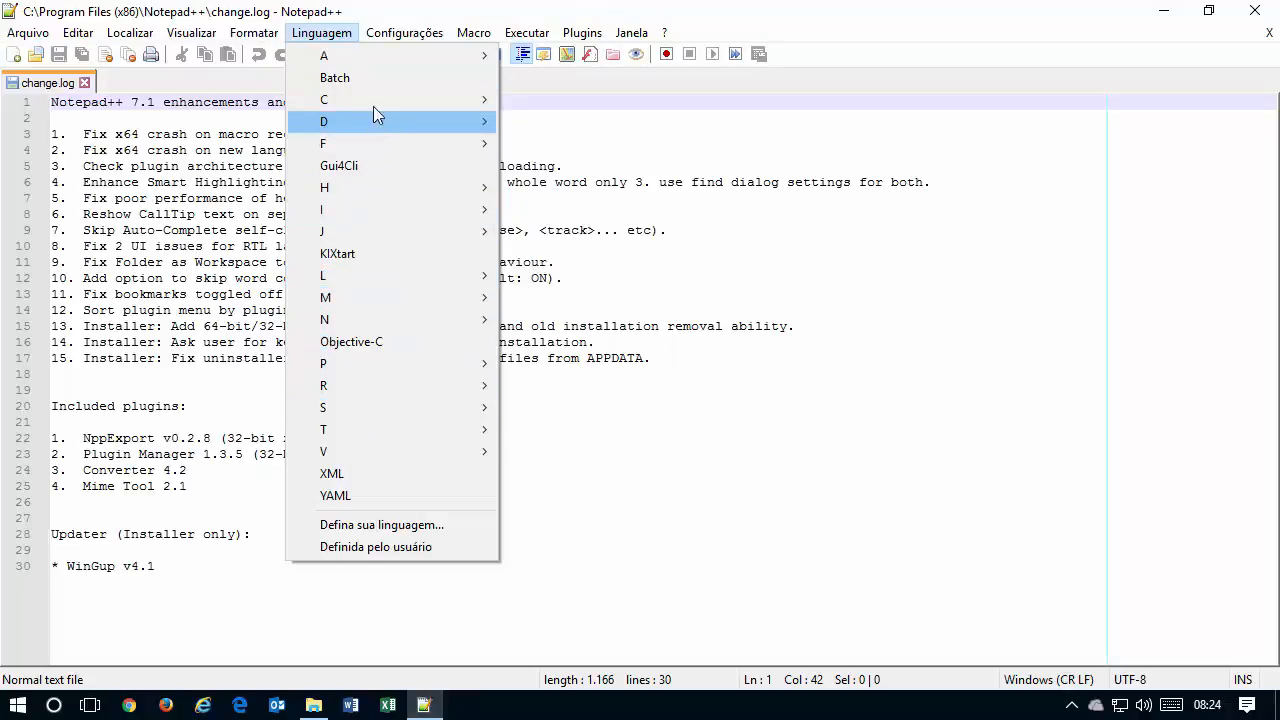
pyautogui.click(404, 55)
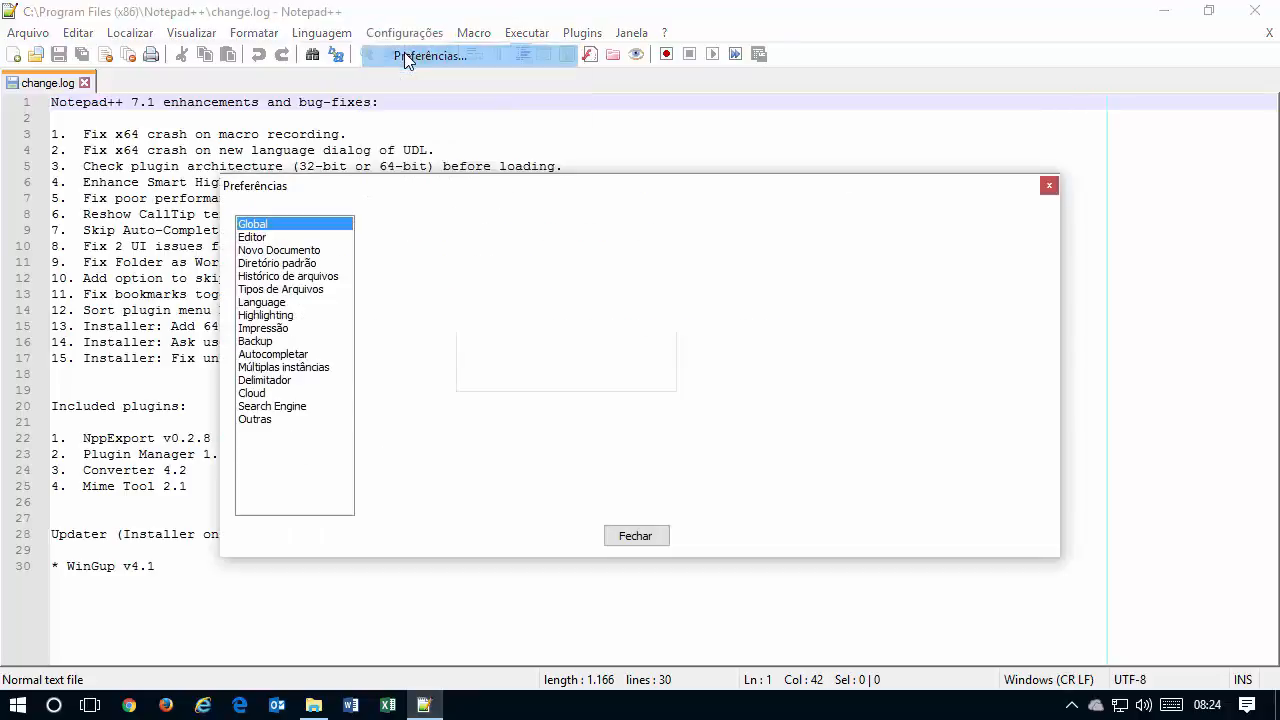
pyautogui.click(299, 303)
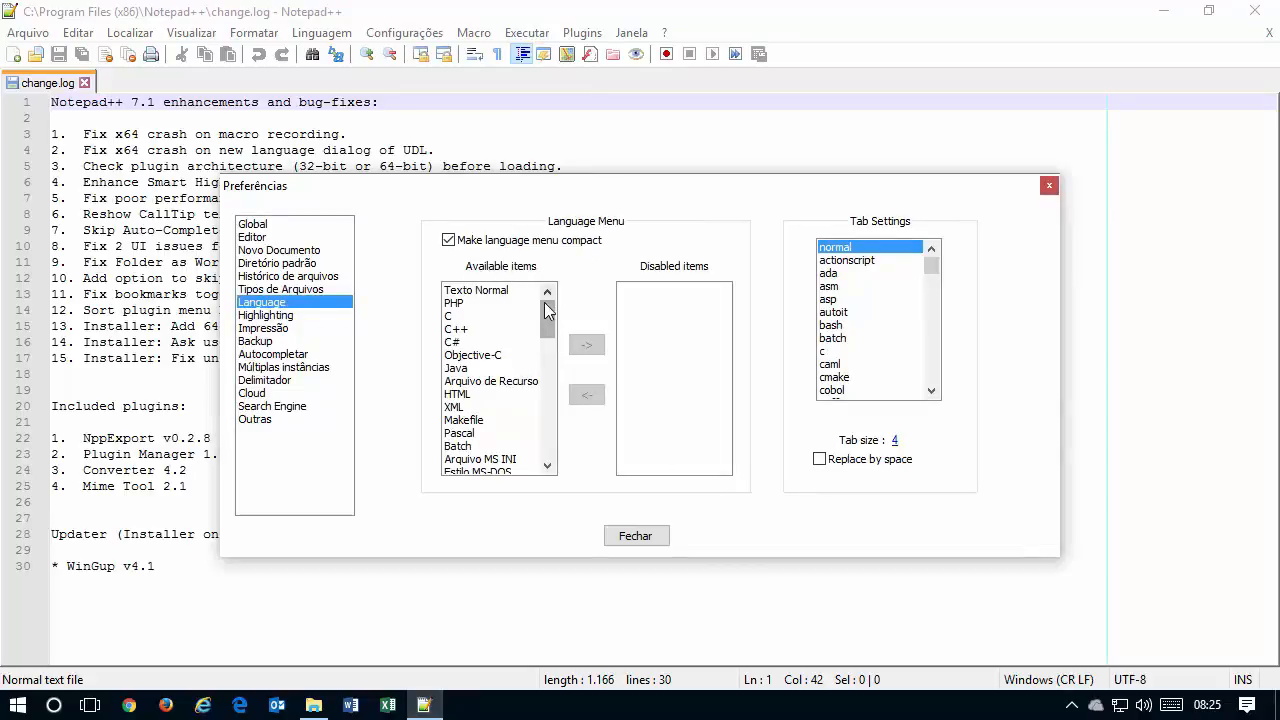
pyautogui.moveTo(547, 318)
pyautogui.mouseDown()
pyautogui.moveTo(547, 440)
pyautogui.moveTo(546, 303)
pyautogui.mouseUp()
pyautogui.click(497, 297)
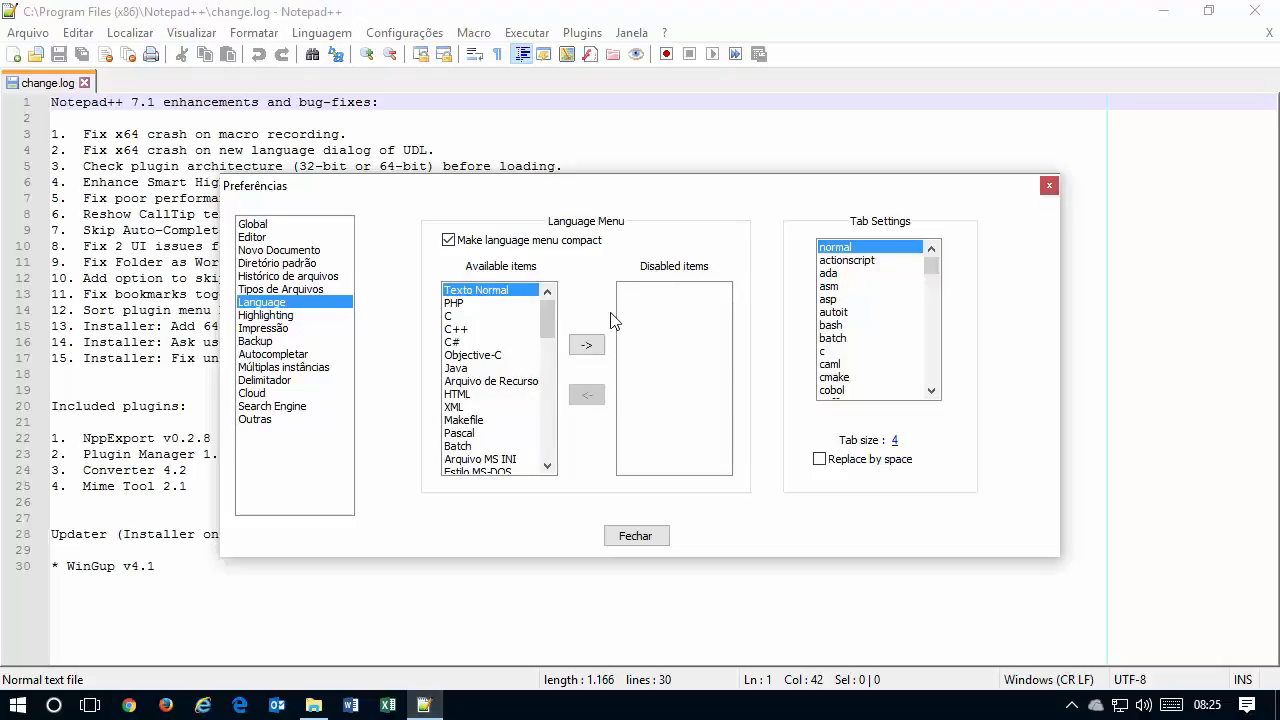
pyautogui.click(496, 318)
pyautogui.click(492, 296)
pyautogui.click(490, 305)
pyautogui.click(492, 291)
pyautogui.click(494, 304)
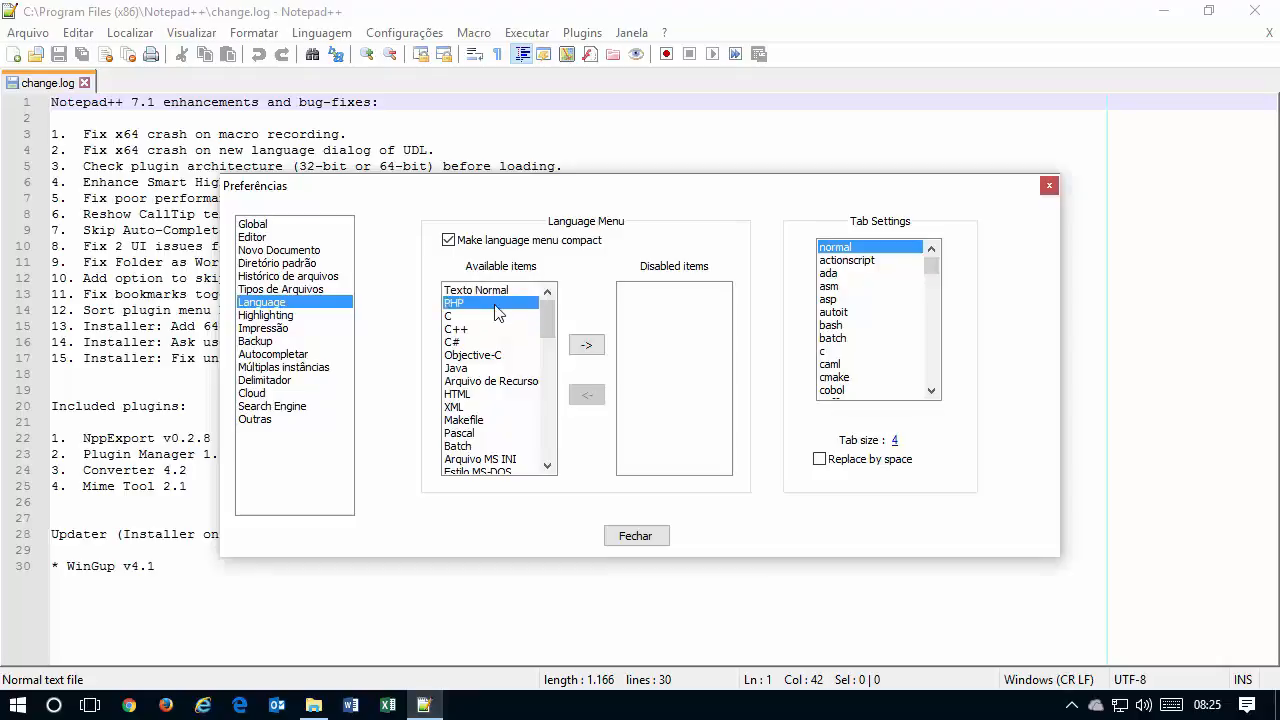
# - Move C, C++, C# and Objective-C from the available languages to the disabled ones
pyautogui.click(496, 317)
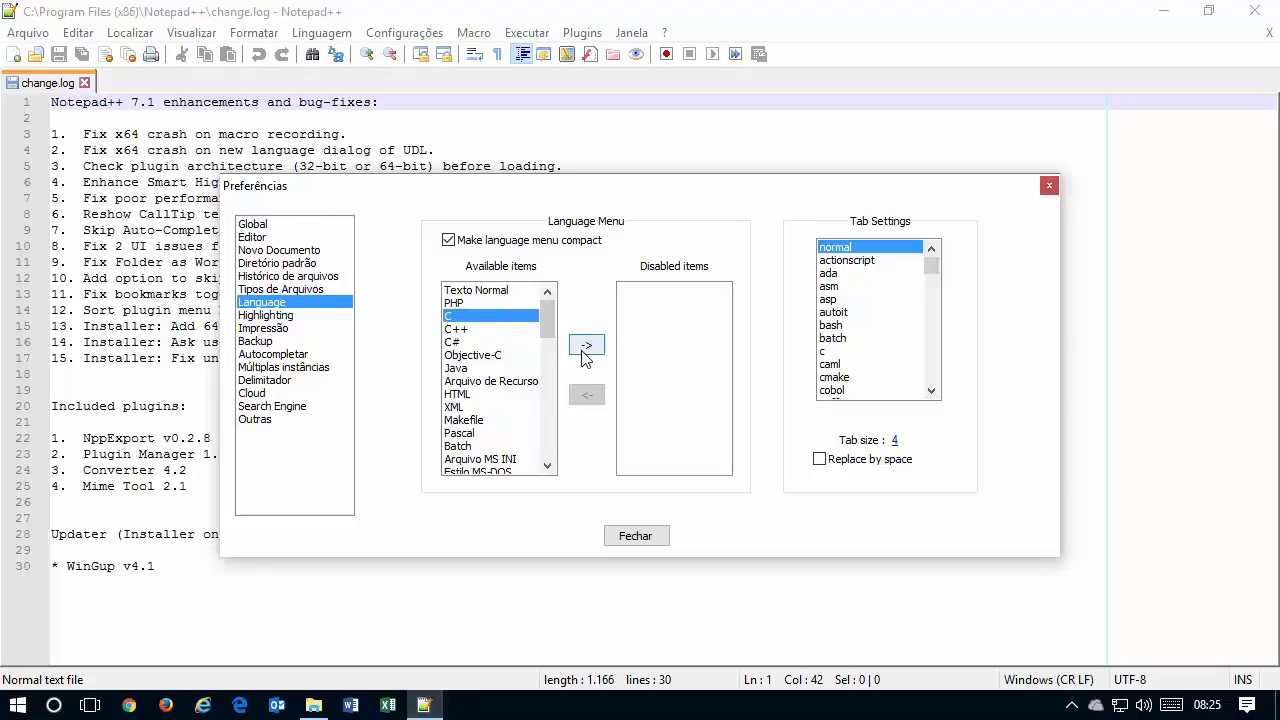
pyautogui.click(586, 344)
pyautogui.click(498, 317)
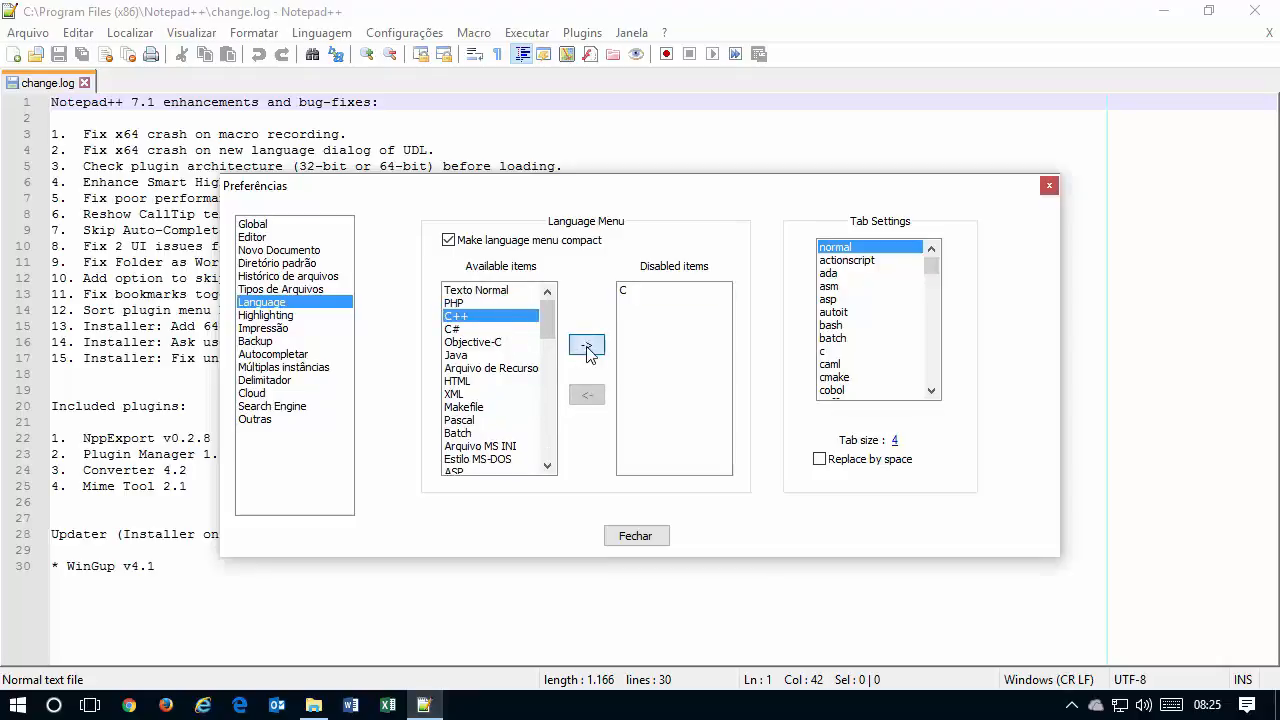
pyautogui.click(586, 345)
pyautogui.click(505, 316)
pyautogui.click(586, 345)
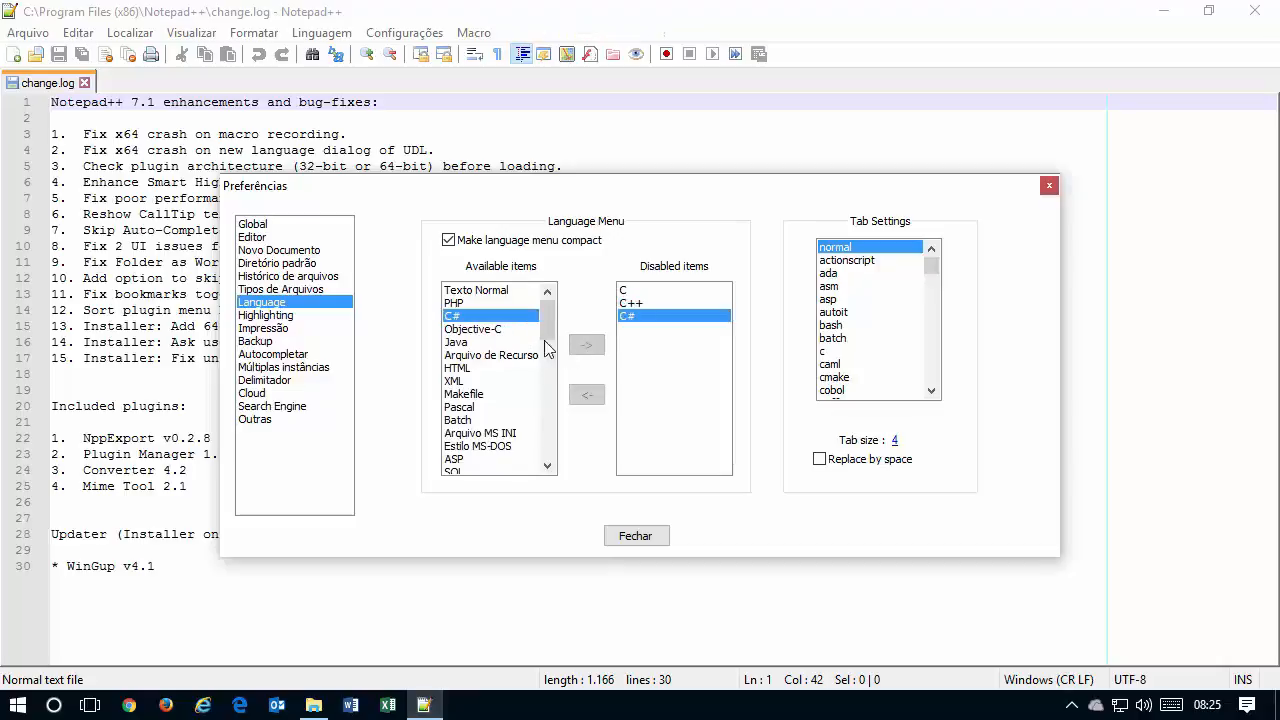
pyautogui.click(586, 344)
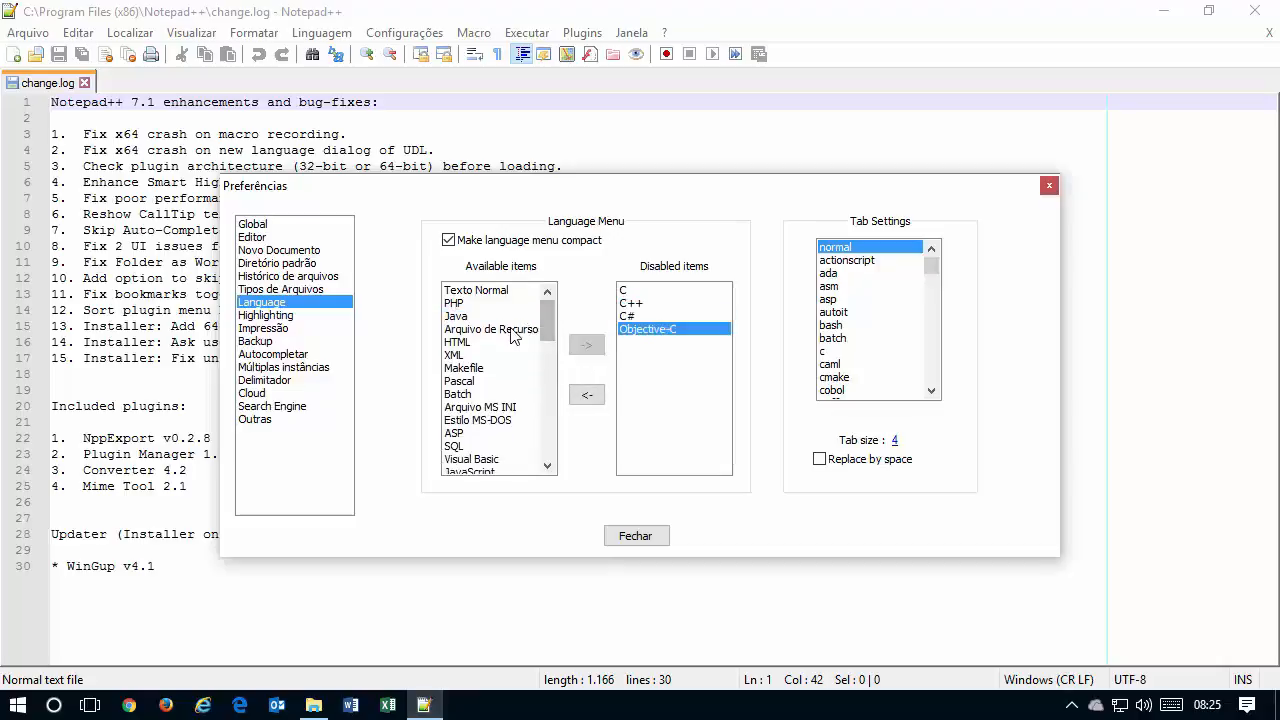
# - Disable the Java, Arquivo de Recursos, Makefile and Pascal languages
pyautogui.click(492, 318)
pyautogui.click(586, 345)
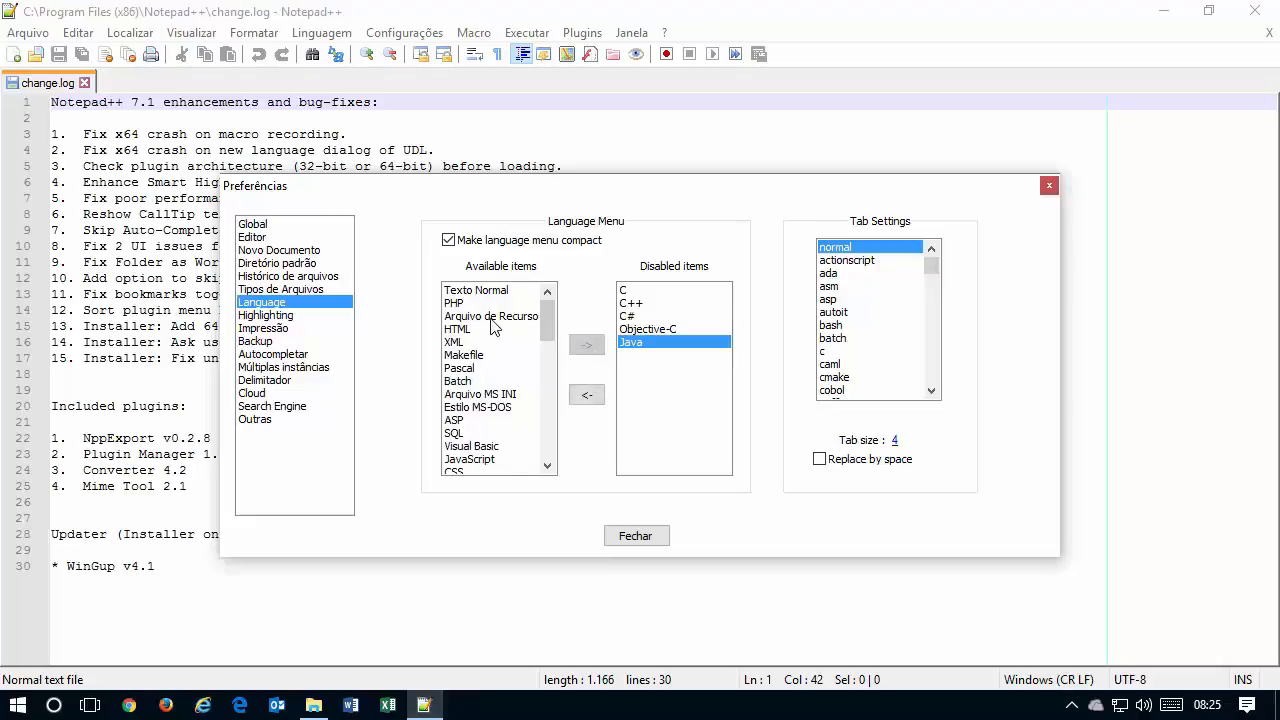
pyautogui.click(492, 318)
pyautogui.click(586, 345)
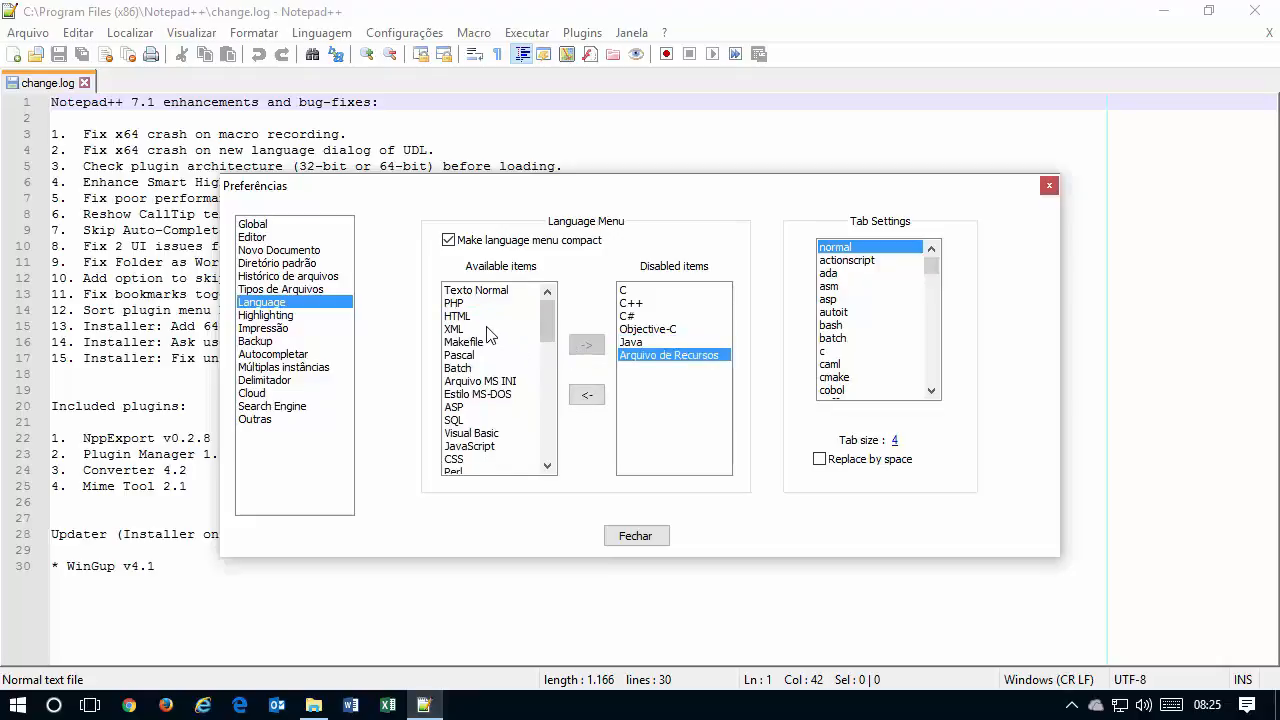
pyautogui.click(489, 343)
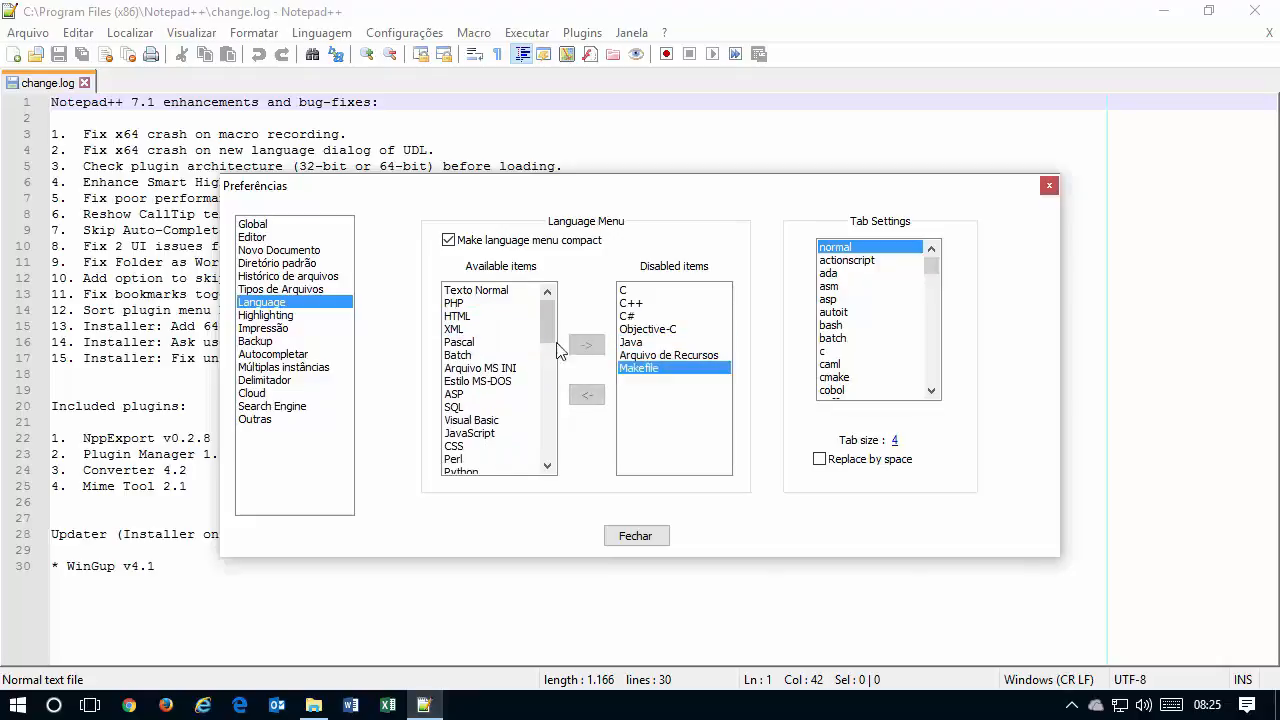
pyautogui.click(586, 345)
pyautogui.click(505, 342)
pyautogui.click(586, 345)
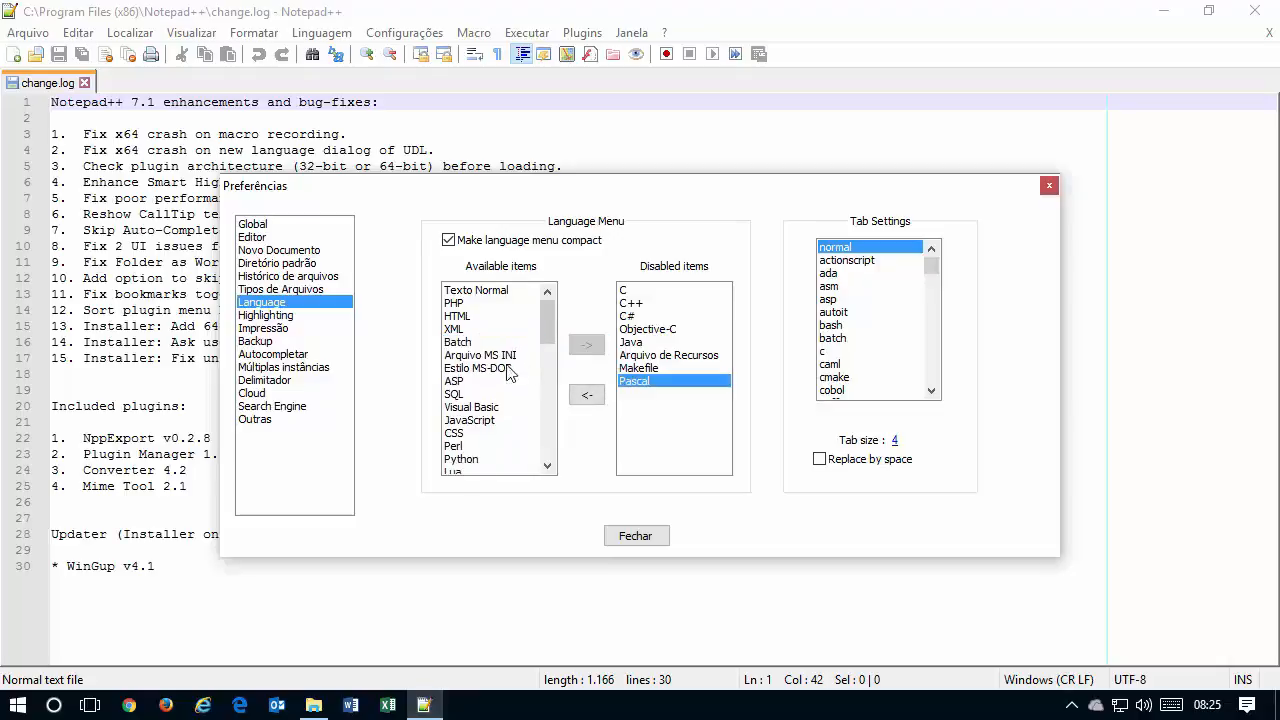
# - Disable the Estilo MS-DOS, ASP, Visual Basic and Python languages, keeping Arquivo MS INI and SQL available
pyautogui.click(505, 355)
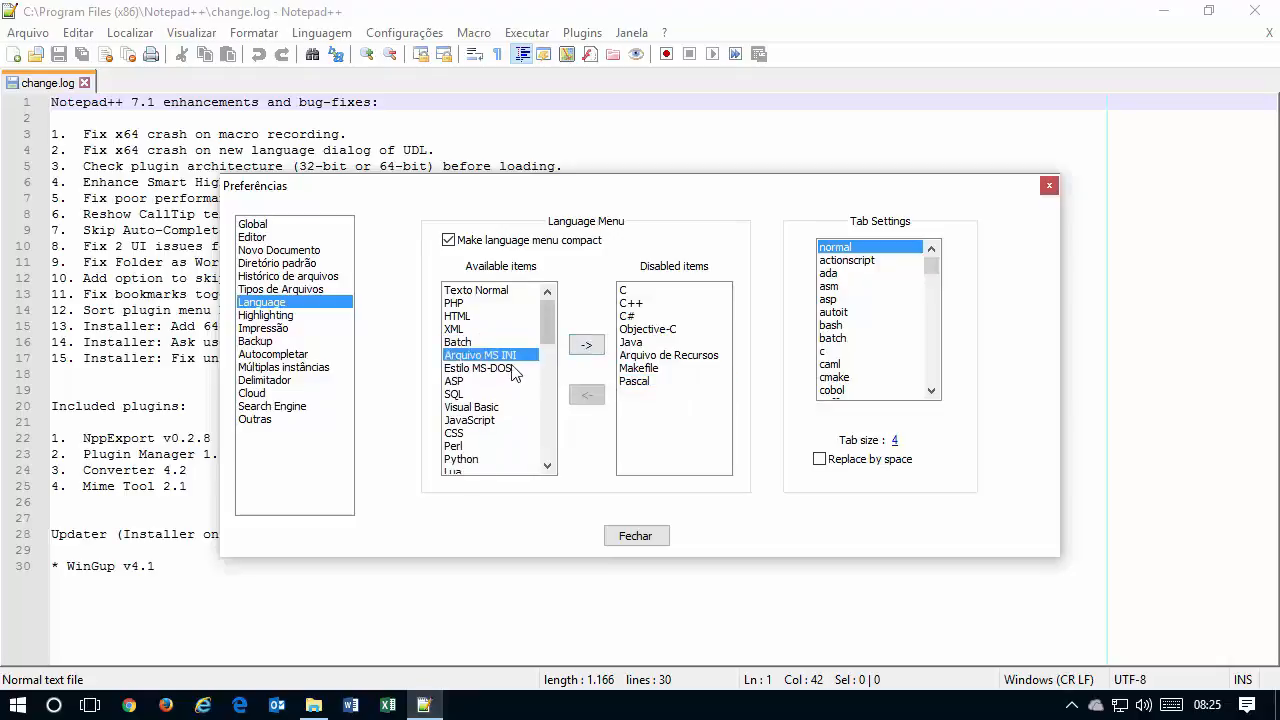
pyautogui.click(510, 368)
pyautogui.click(586, 345)
pyautogui.click(495, 368)
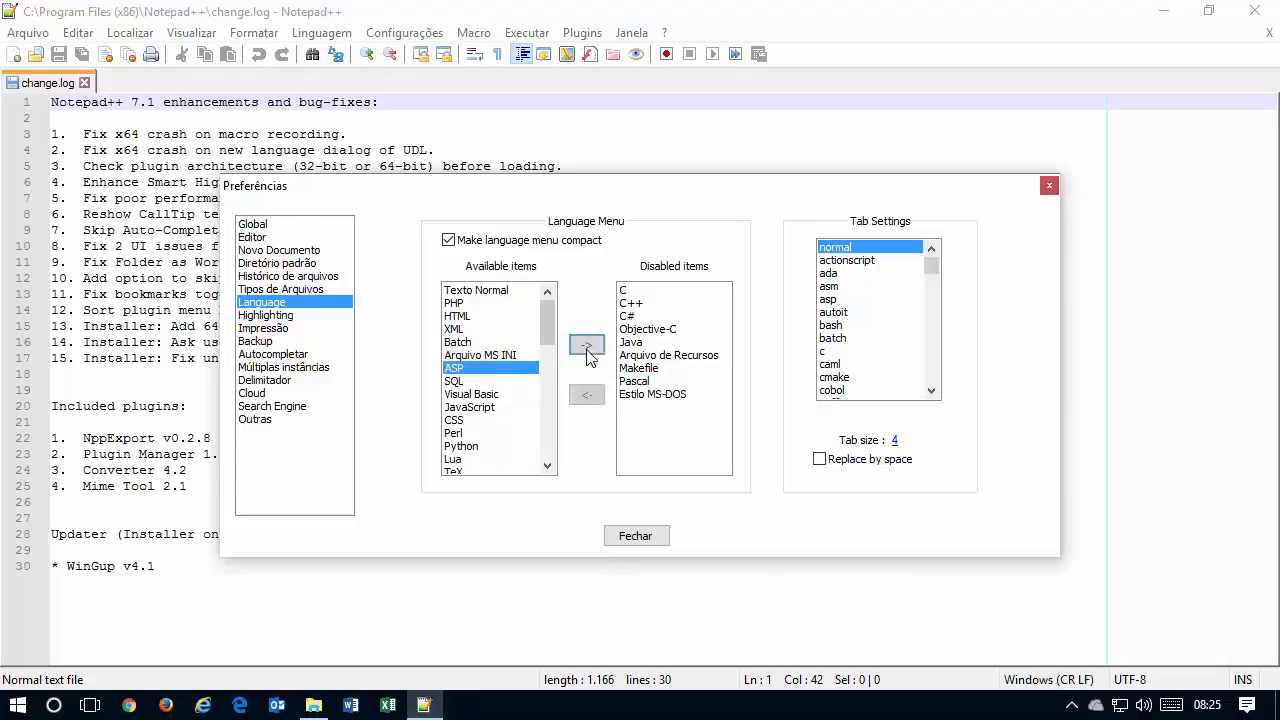
pyautogui.click(586, 345)
pyautogui.doubleClick(510, 383)
pyautogui.doubleClick(510, 421)
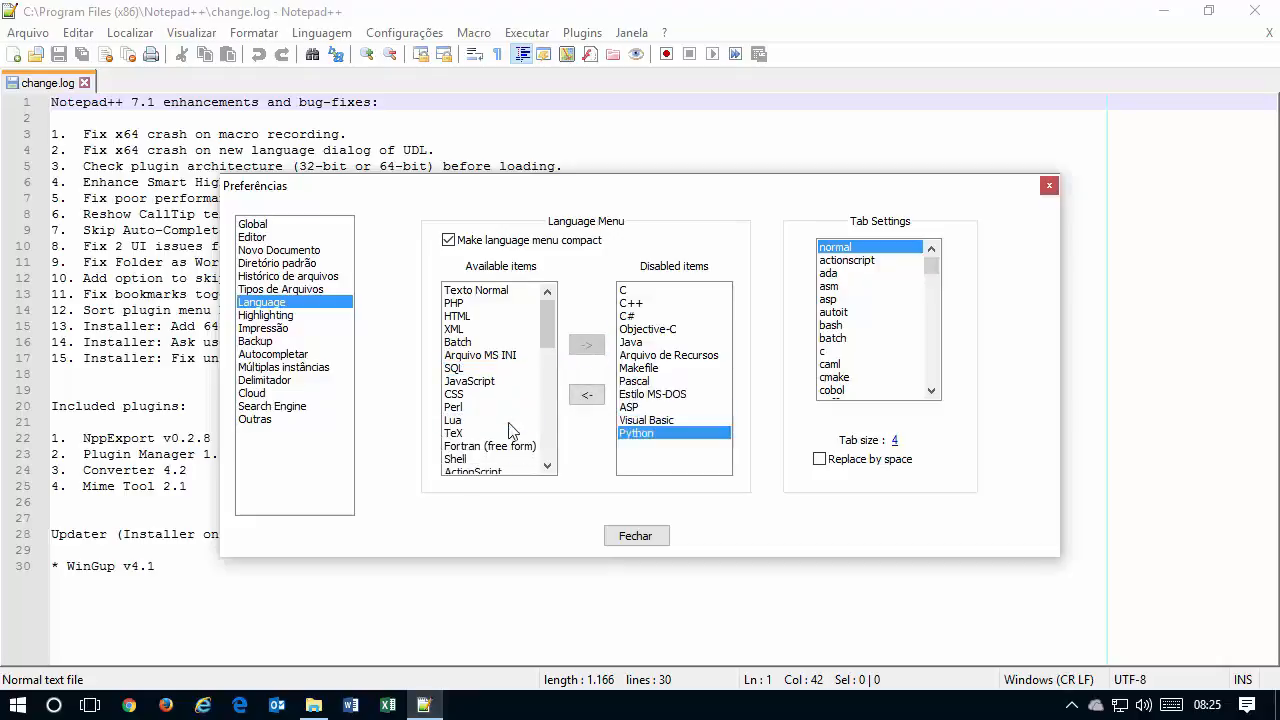
# - Disable the Lua, TeX, Fortran (free form) and ActionScript languages, keeping Shell available
pyautogui.doubleClick(508, 421)
pyautogui.doubleClick(508, 421)
pyautogui.doubleClick(508, 421)
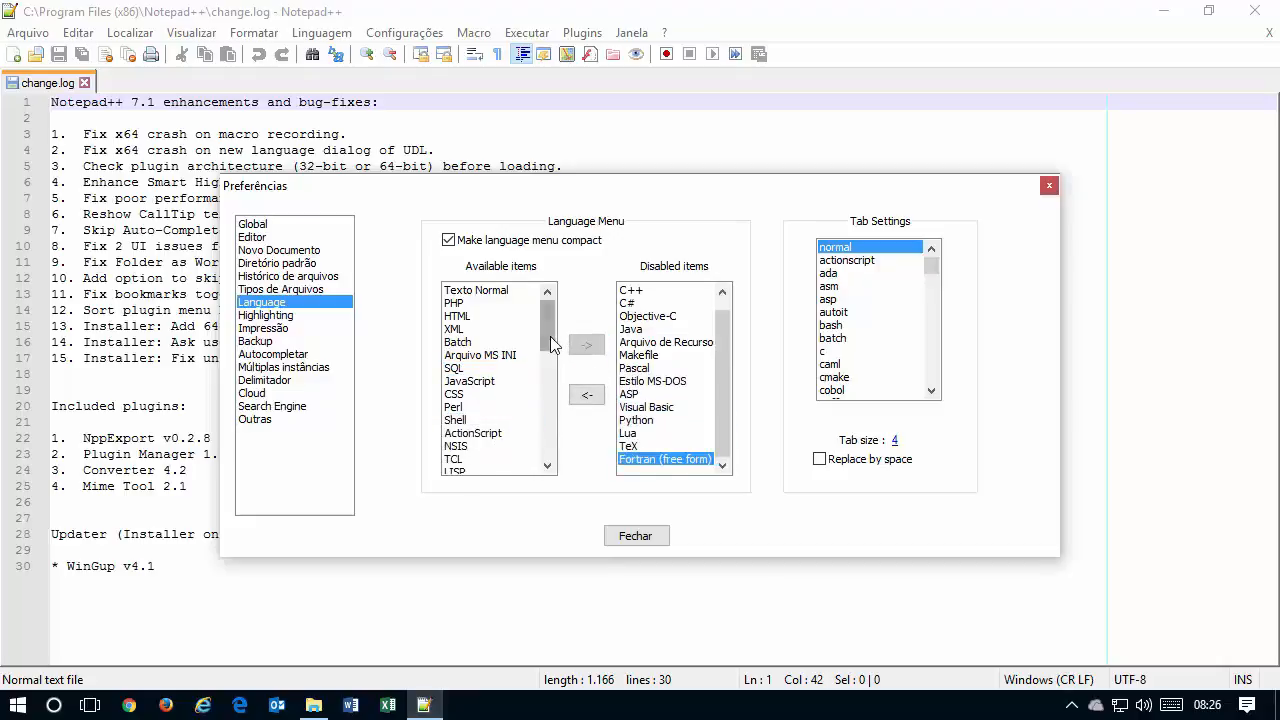
pyautogui.click(497, 430)
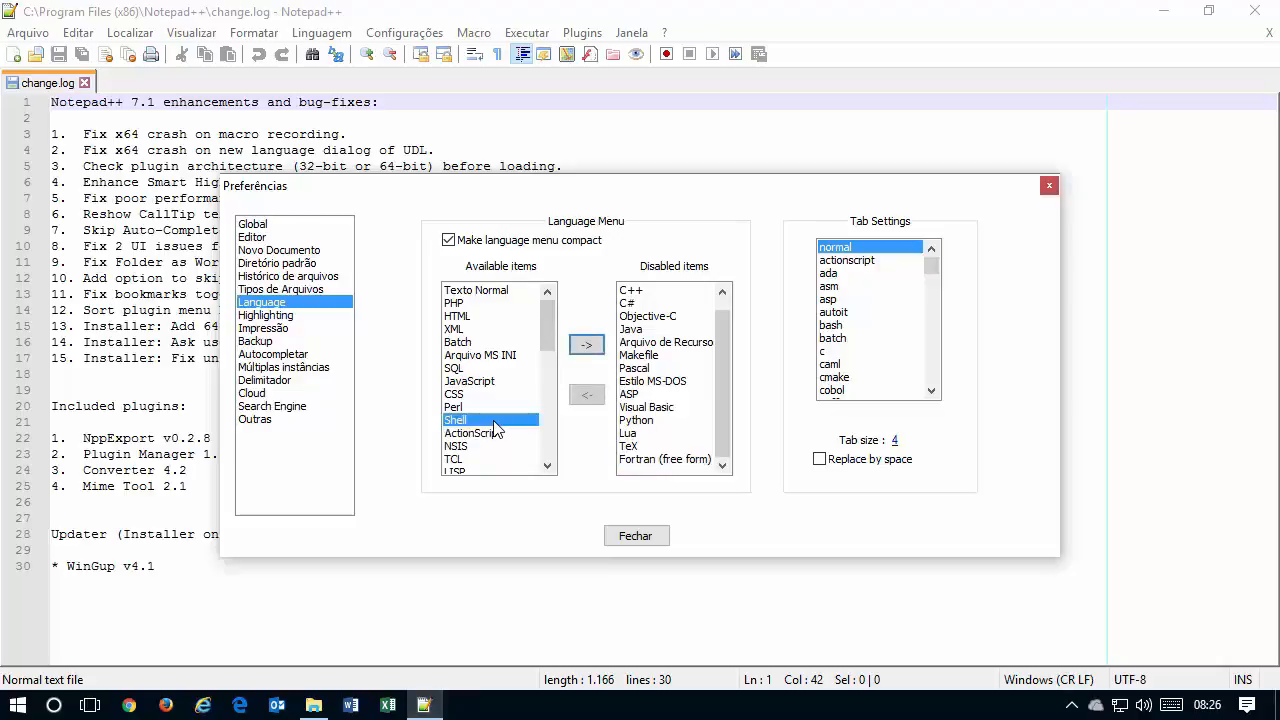
pyautogui.click(578, 349)
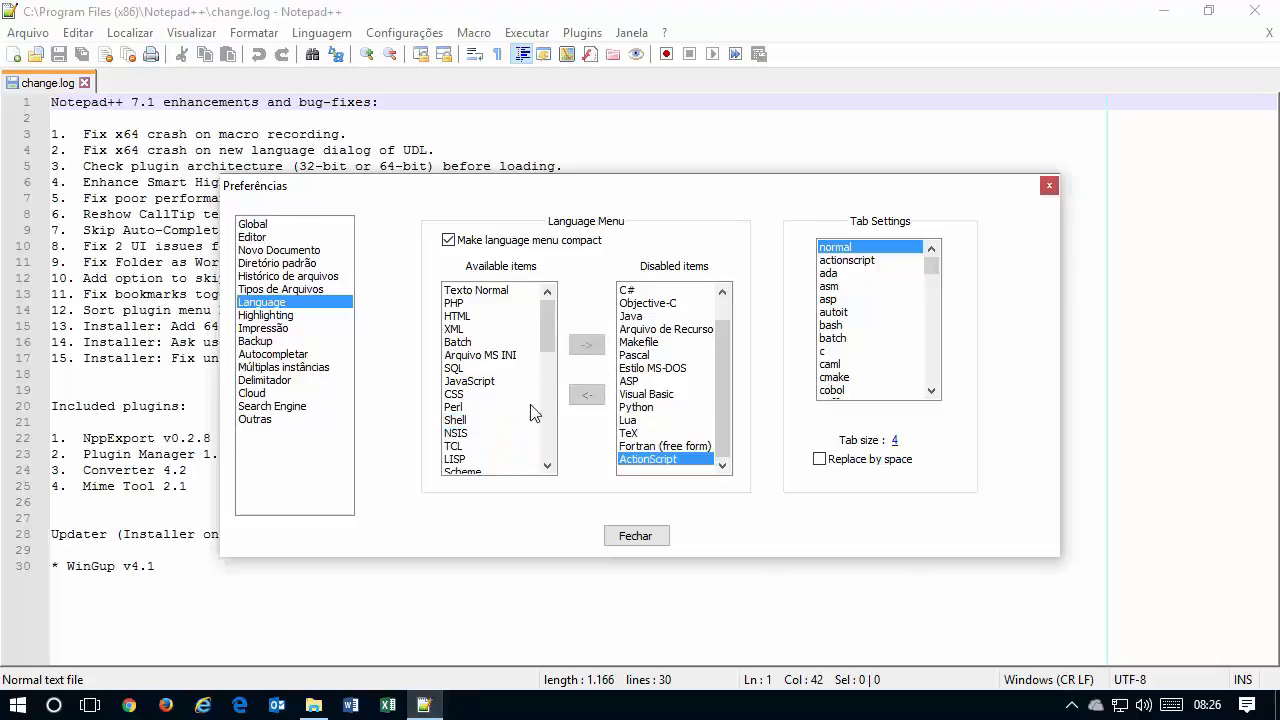
# - Disable the NSIS, TCL and LISP languages further down the available items
pyautogui.click(547, 466)
pyautogui.click(547, 466)
pyautogui.scroll(-2, 500, 330)
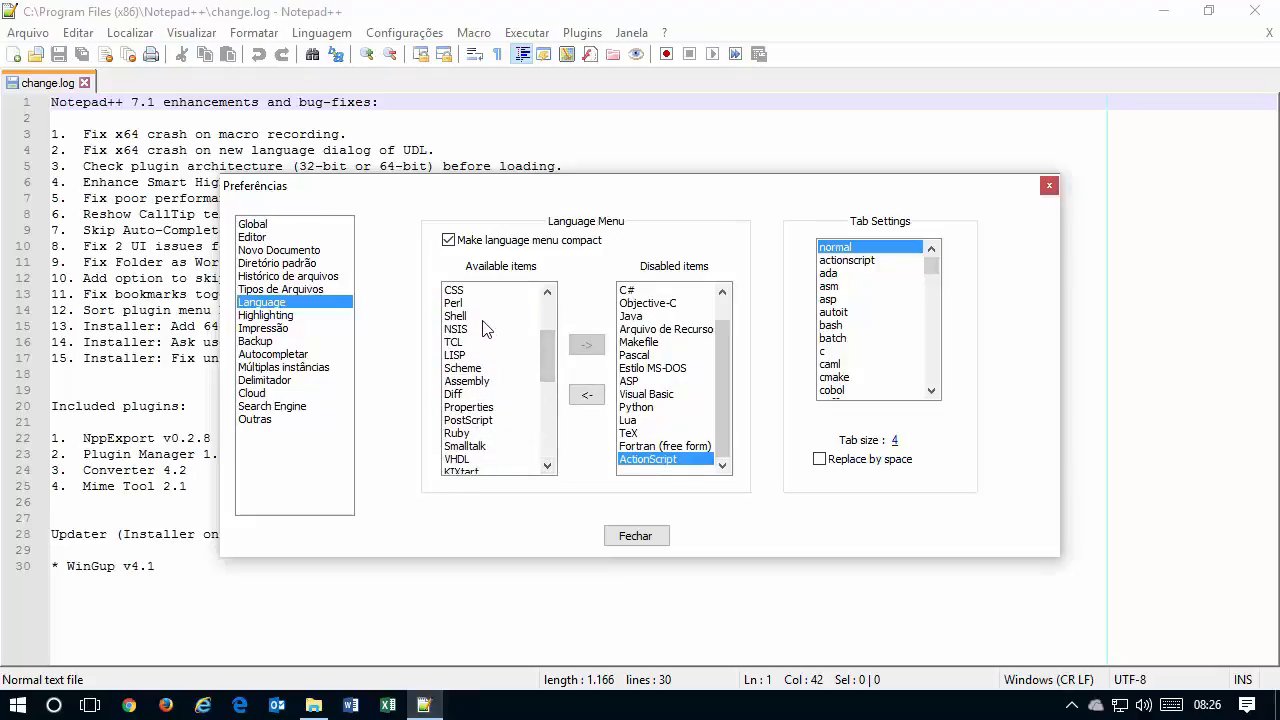
pyautogui.click(485, 329)
pyautogui.click(587, 345)
pyautogui.click(587, 345)
pyautogui.click(587, 345)
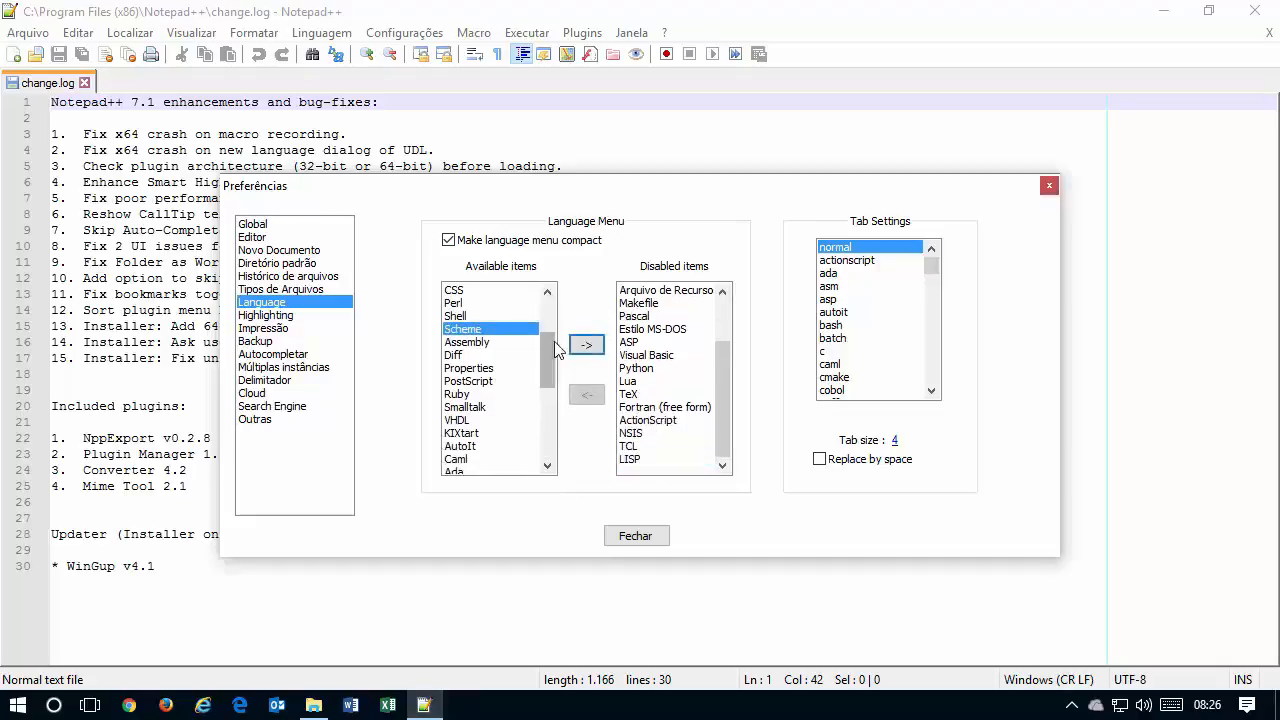
# - Disable the Scheme, Assembly, Diff, PostScript and Ruby languages, keeping Properties available
pyautogui.click(586, 346)
pyautogui.click(586, 346)
pyautogui.click(586, 346)
pyautogui.click(586, 346)
pyautogui.click(586, 346)
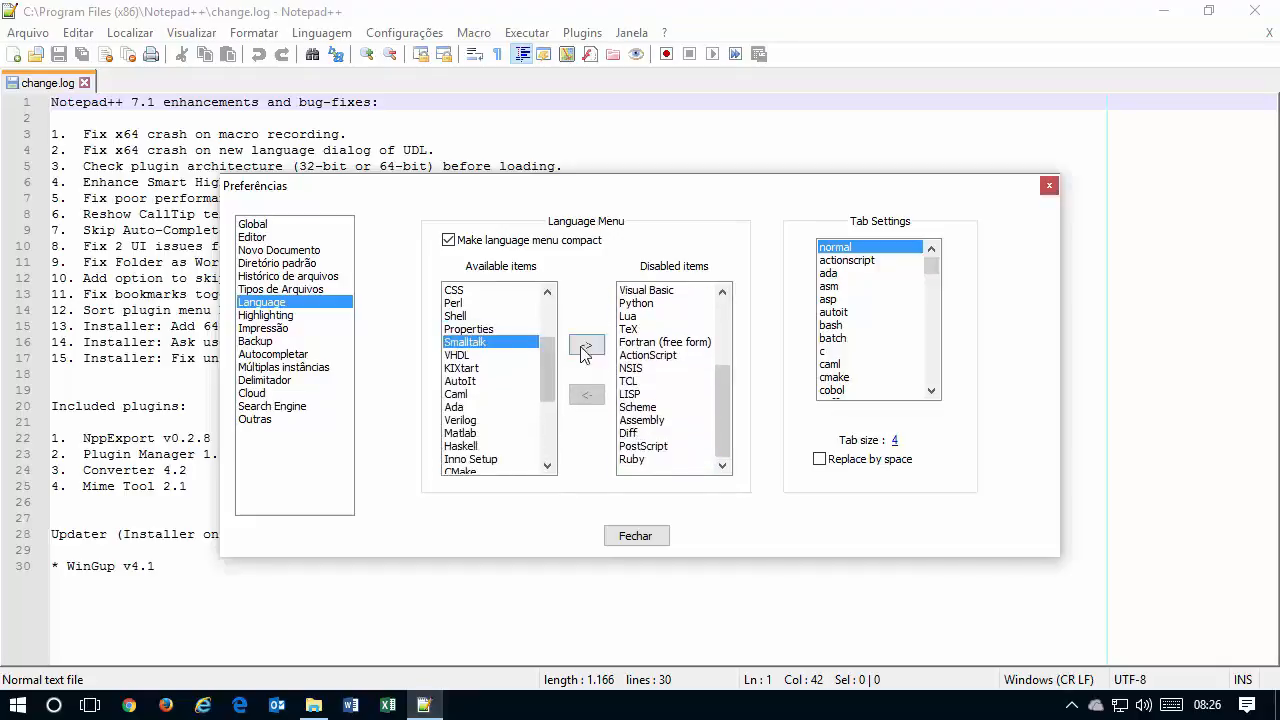
# - Disable the Smalltalk, VHDL, KIXtart, AutoIt and Caml languages
pyautogui.click(586, 346)
pyautogui.click(586, 346)
pyautogui.click(586, 346)
pyautogui.click(586, 346)
pyautogui.click(584, 346)
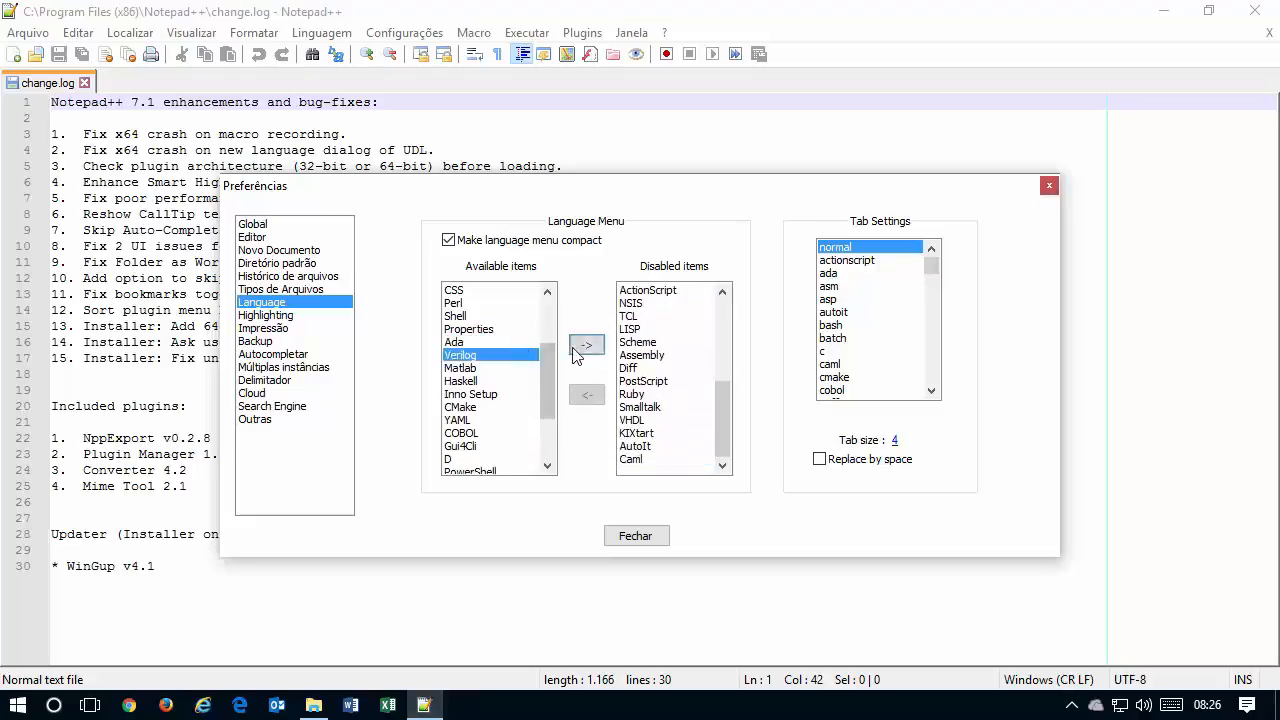
# - Disable the Verilog, Ada, Matlab, Haskell, Inno Setup and CMake languages
pyautogui.click(574, 348)
pyautogui.click(517, 342)
pyautogui.click(575, 346)
pyautogui.click(518, 343)
pyautogui.click(575, 346)
pyautogui.click(522, 344)
pyautogui.click(575, 346)
# - Disable the YAML, COBOL, Gui4Cli, D and R languages, keeping PowerShell available
pyautogui.click(522, 344)
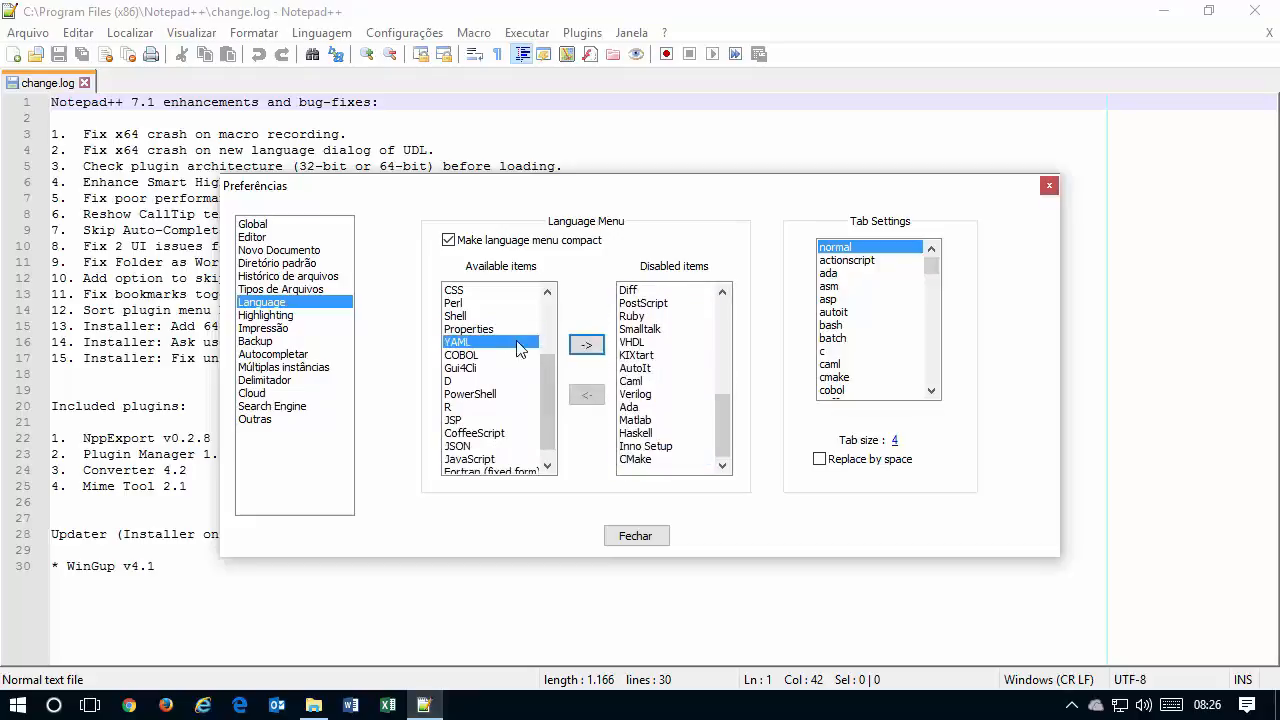
pyautogui.click(580, 346)
pyautogui.click(580, 346)
pyautogui.click(580, 346)
pyautogui.click(580, 346)
pyautogui.click(580, 346)
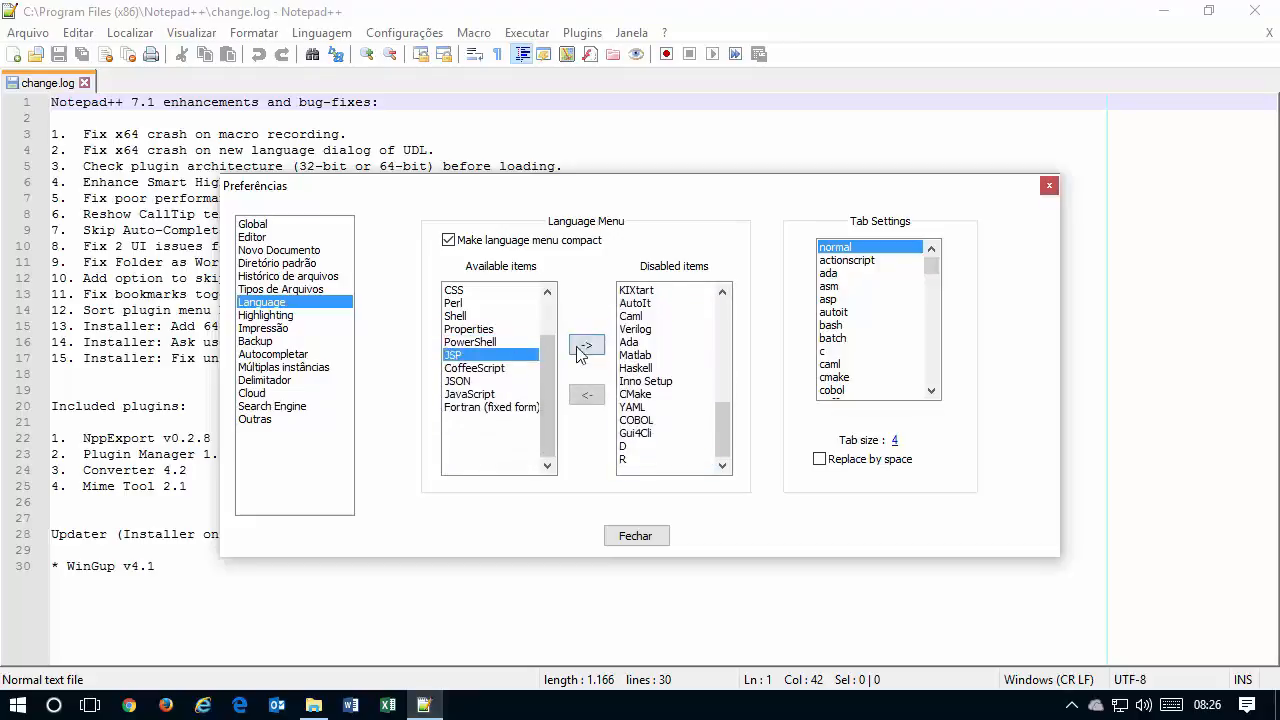
# - Disable the JSP, CoffeeScript and Fortran (fixed form) languages, keeping JSON and JavaScript available
pyautogui.click(586, 346)
pyautogui.click(490, 355)
pyautogui.click(586, 346)
pyautogui.click(490, 384)
pyautogui.click(586, 346)
pyautogui.scroll(3, 545, 320)
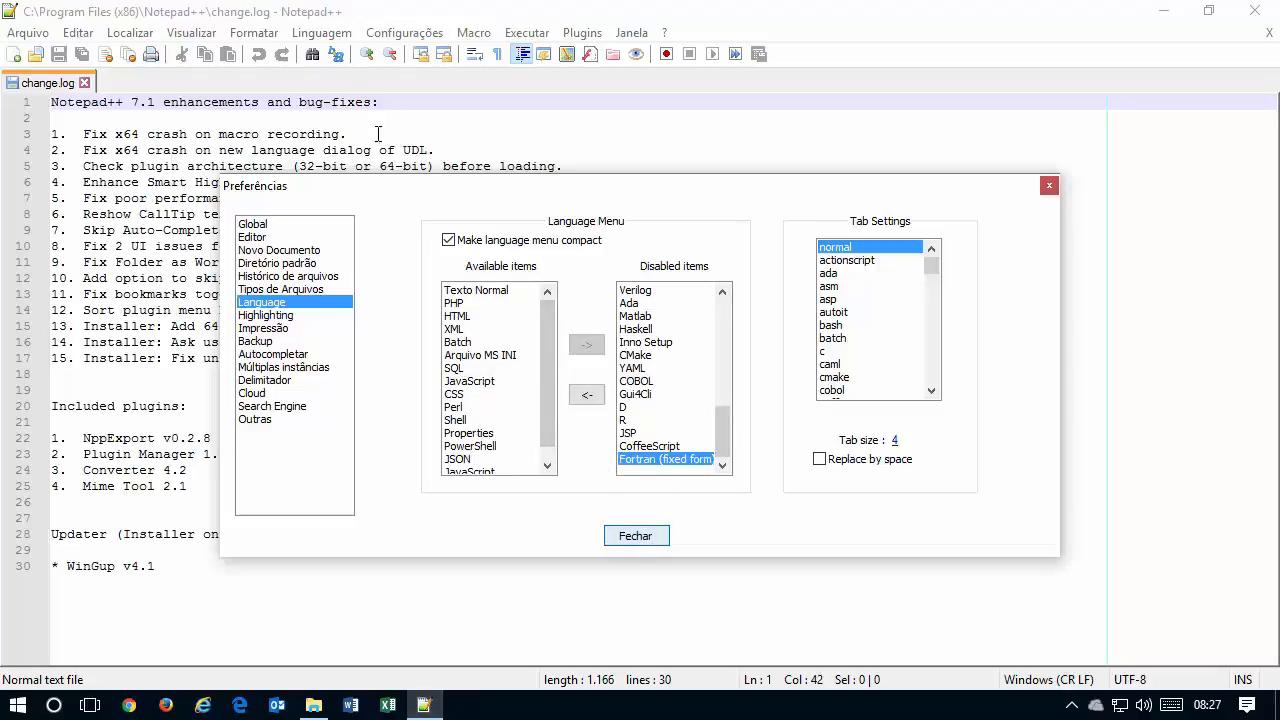
# - Review the compact language list in the main window against the enabled languages in the preferences
pyautogui.click(321, 32)
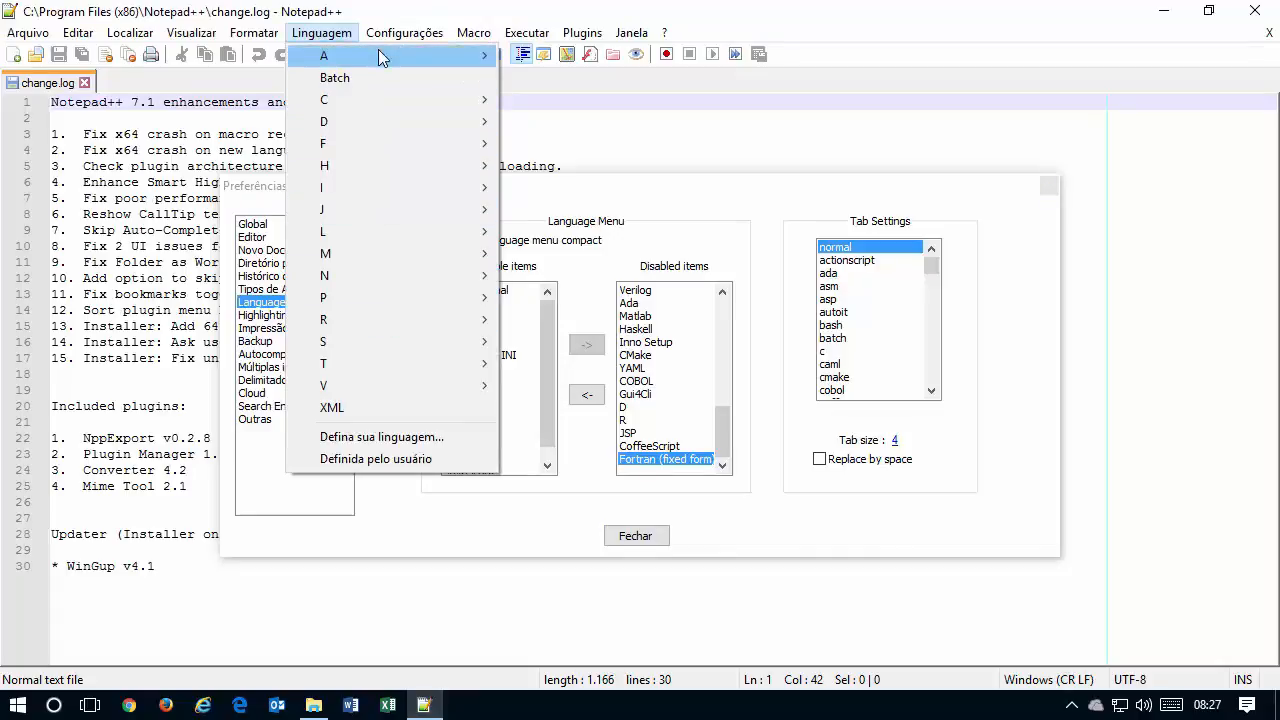
pyautogui.moveTo(400, 97)
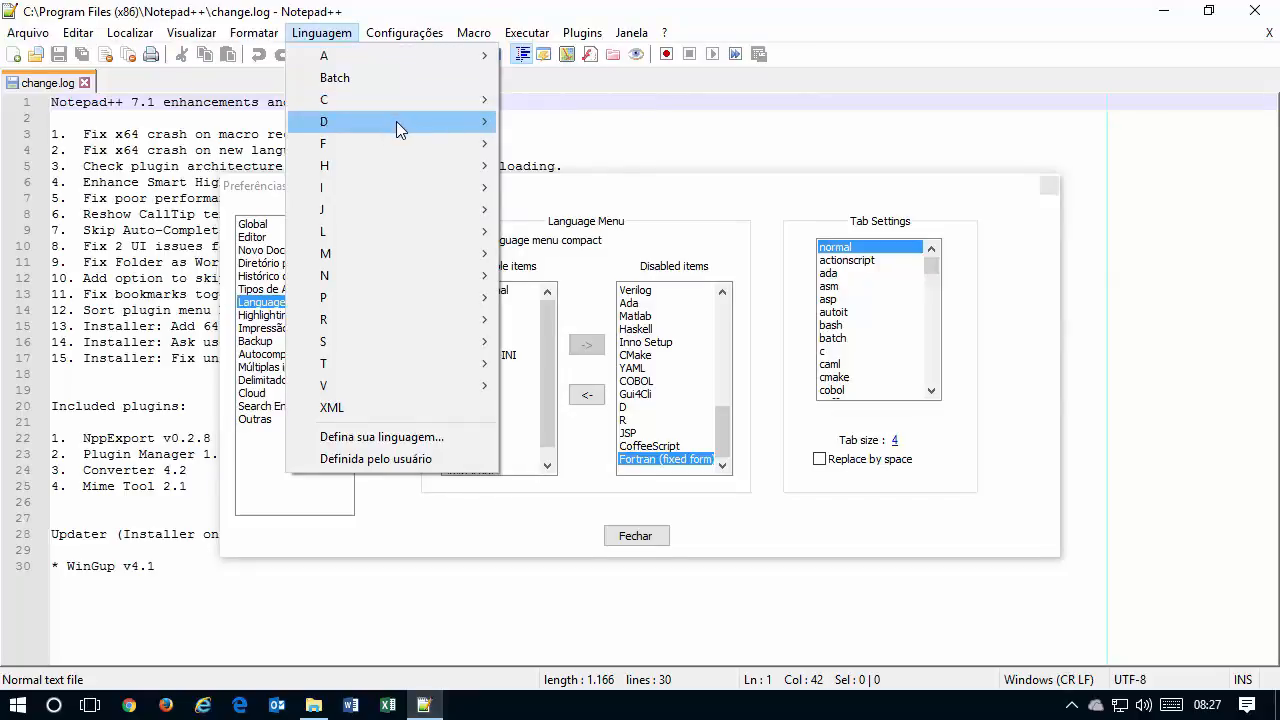
pyautogui.click(532, 198)
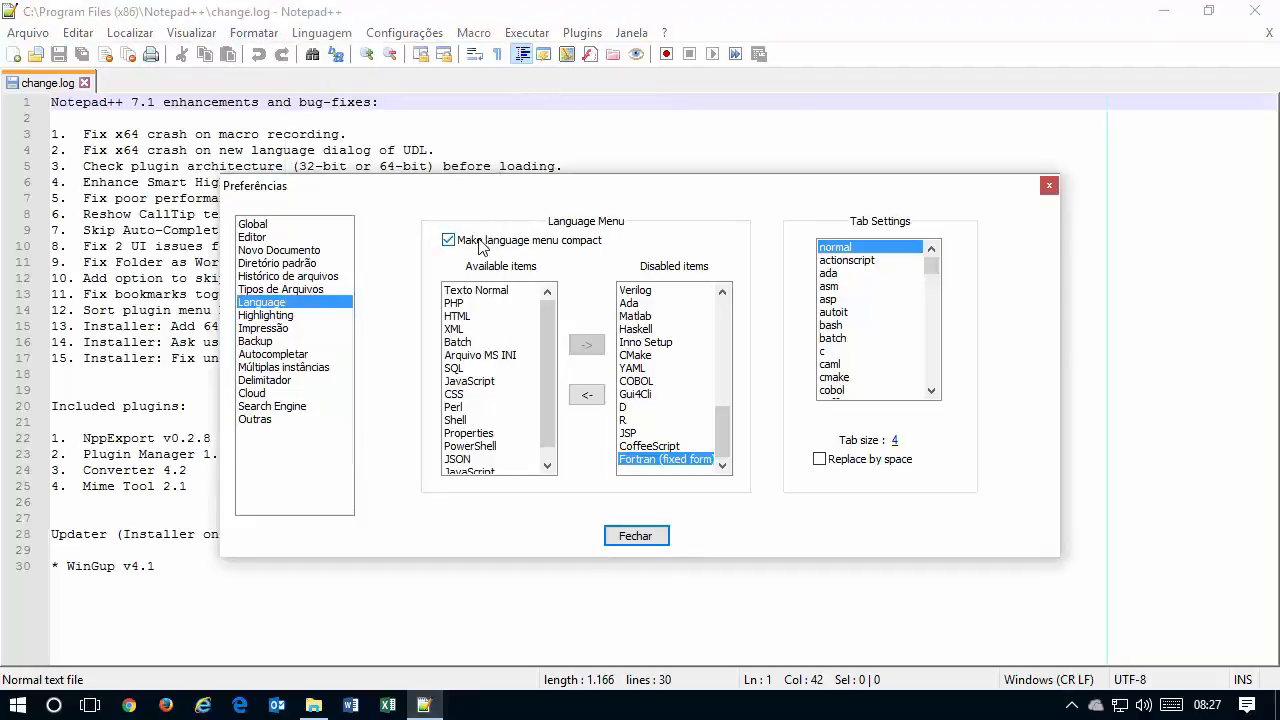
pyautogui.click(321, 32)
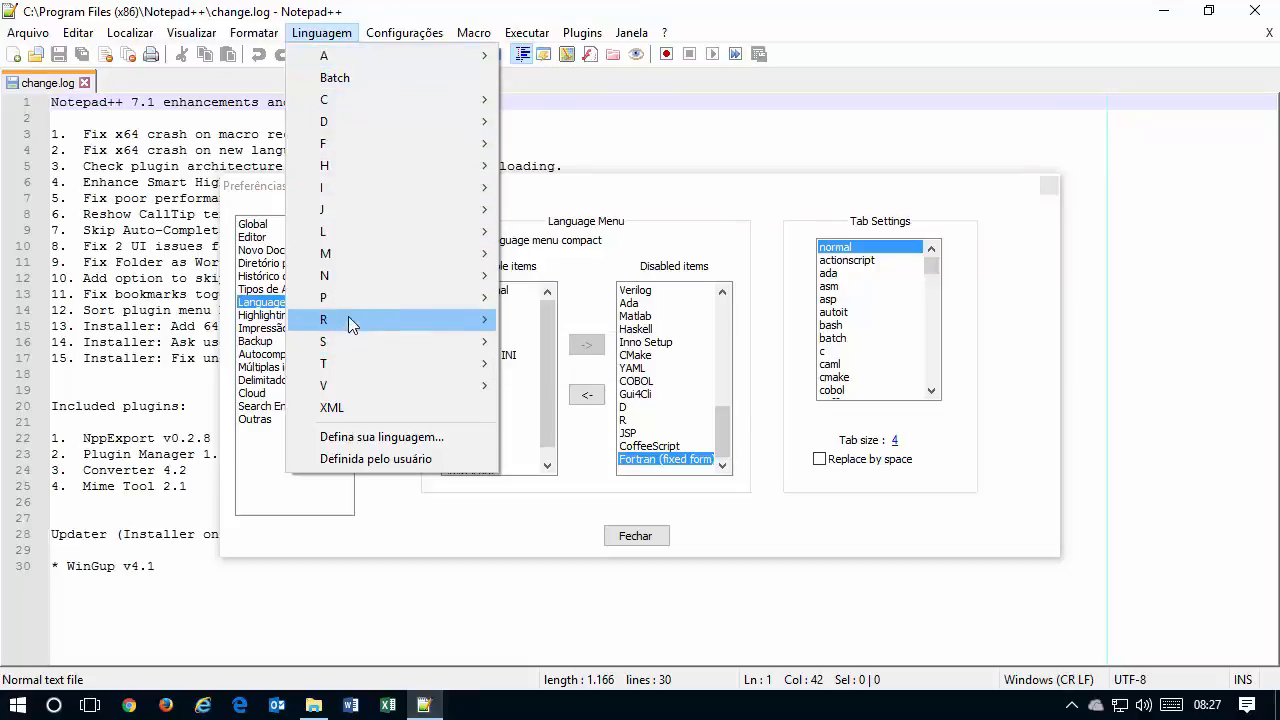
pyautogui.click(533, 194)
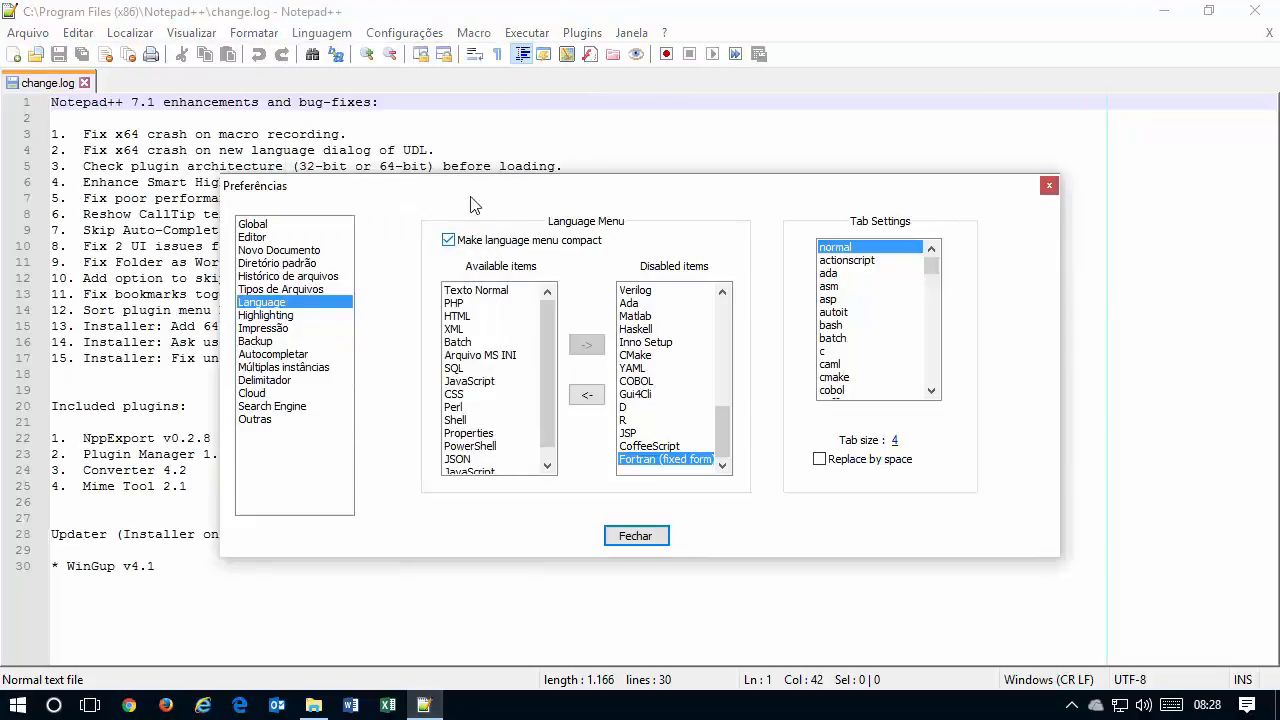
pyautogui.click(335, 33)
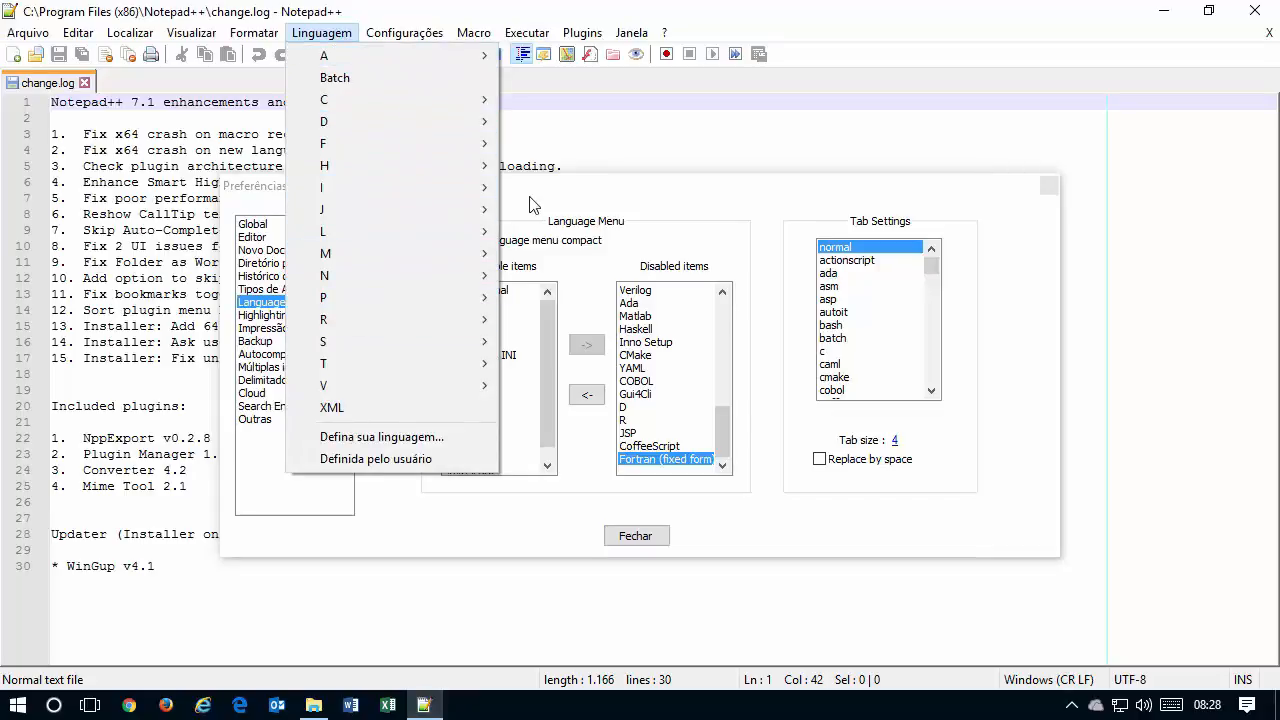
# - Turn off the compact language menu, acknowledge the notice and close the preferences
pyautogui.click(505, 228)
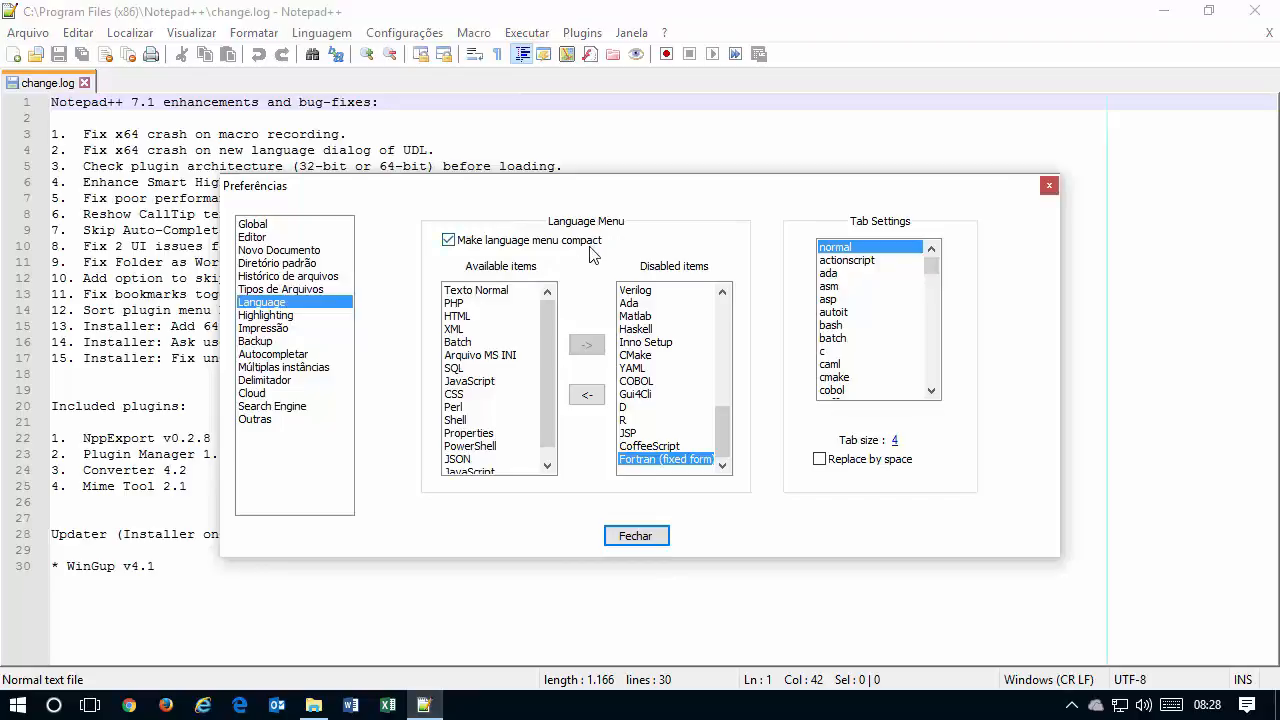
pyautogui.click(452, 241)
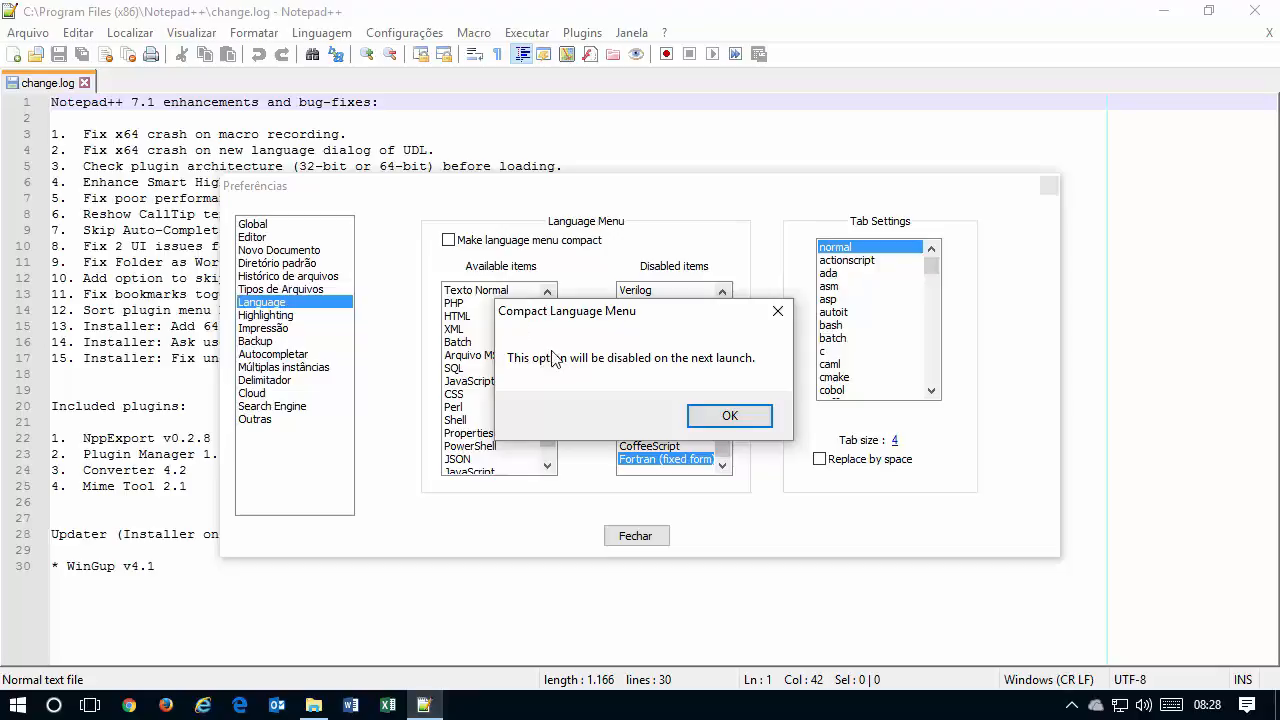
pyautogui.click(757, 420)
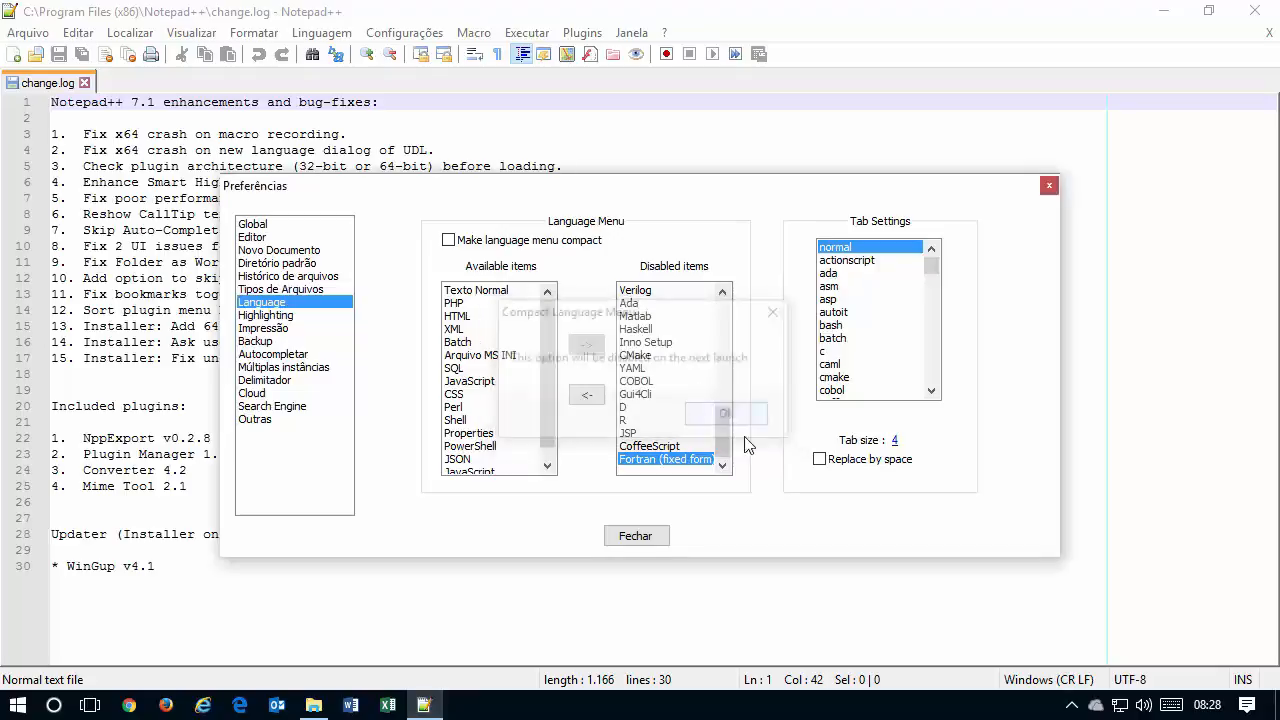
pyautogui.click(657, 536)
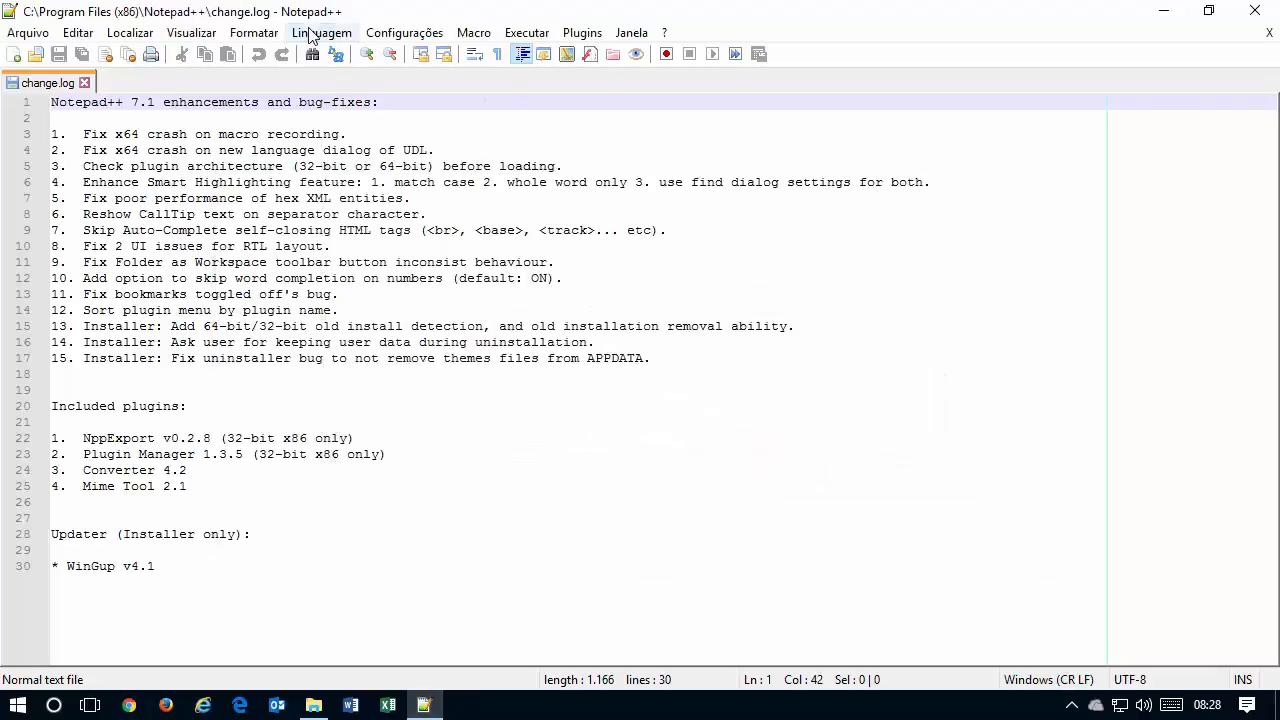
# - Restart Notepad++ and check the list of available languages
pyautogui.click(311, 34)
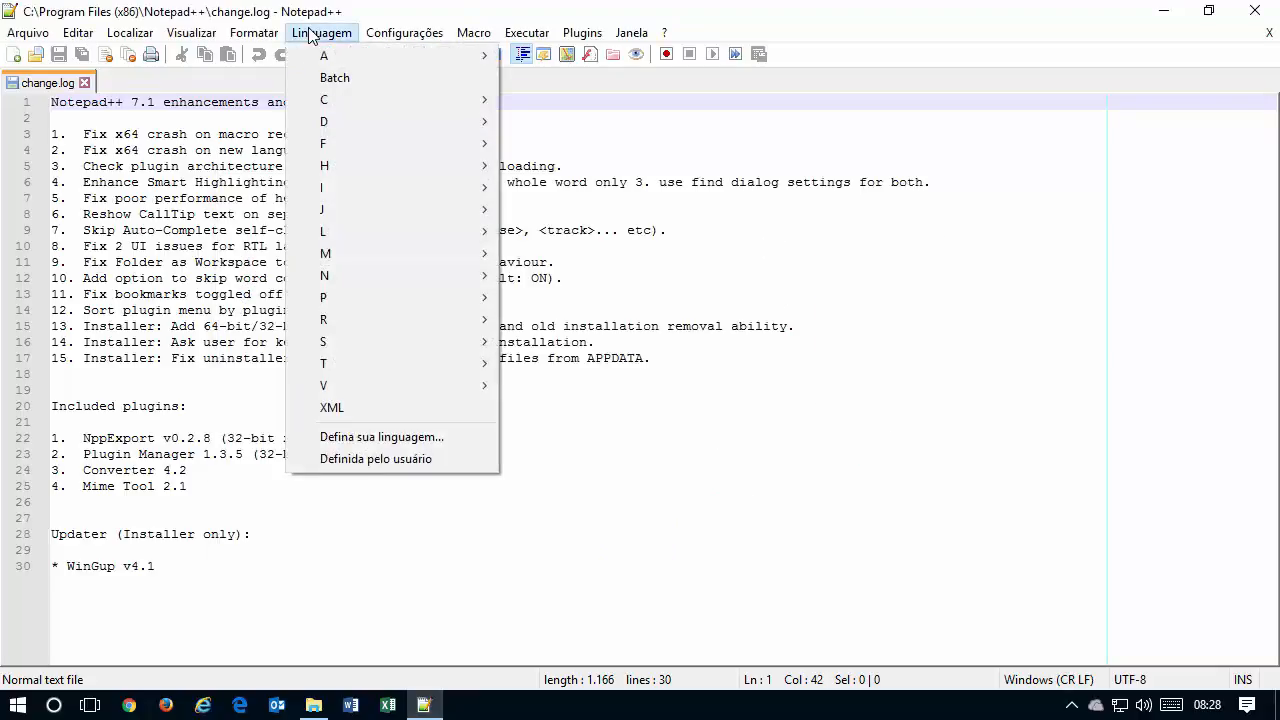
pyautogui.click(1268, 18)
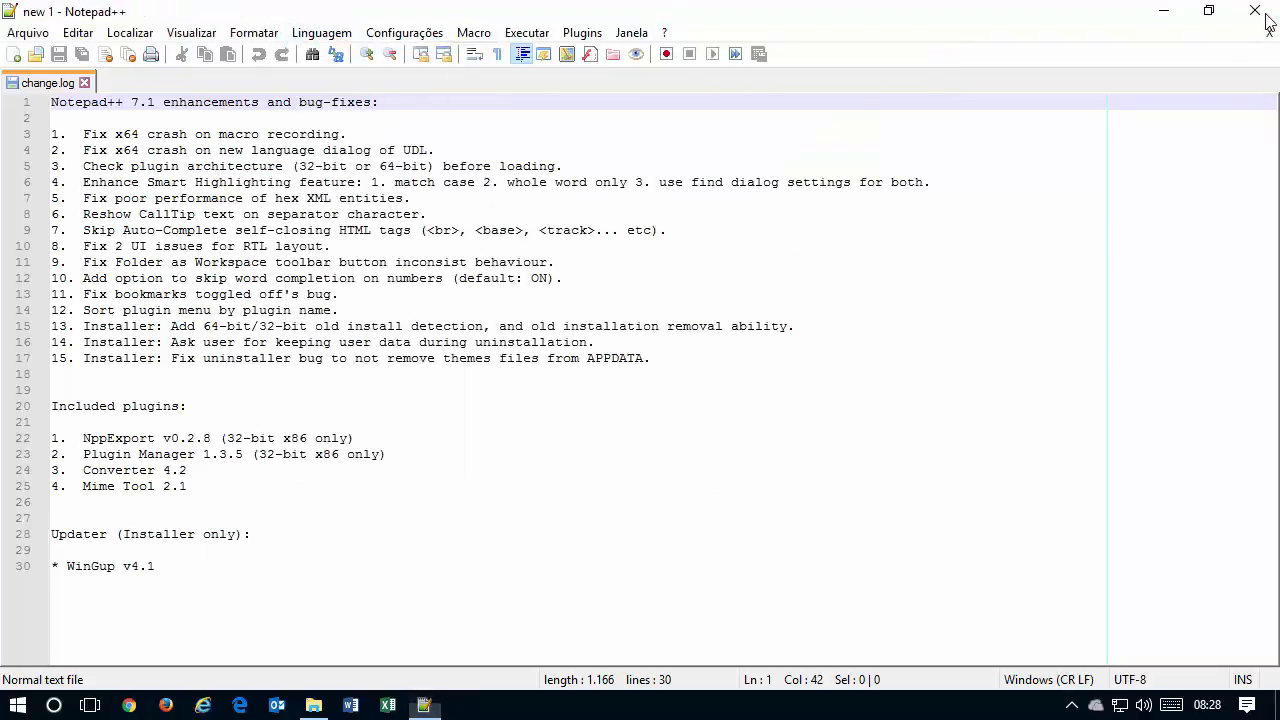
pyautogui.click(1268, 18)
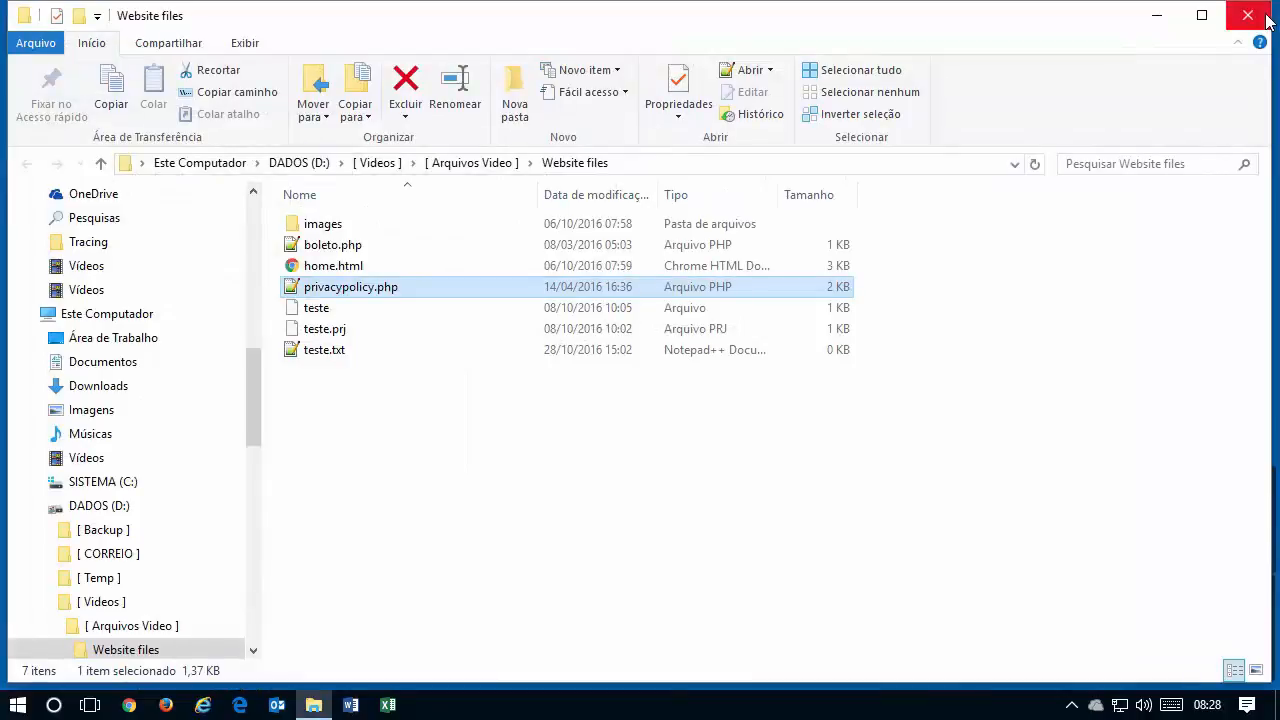
pyautogui.click(1150, 16)
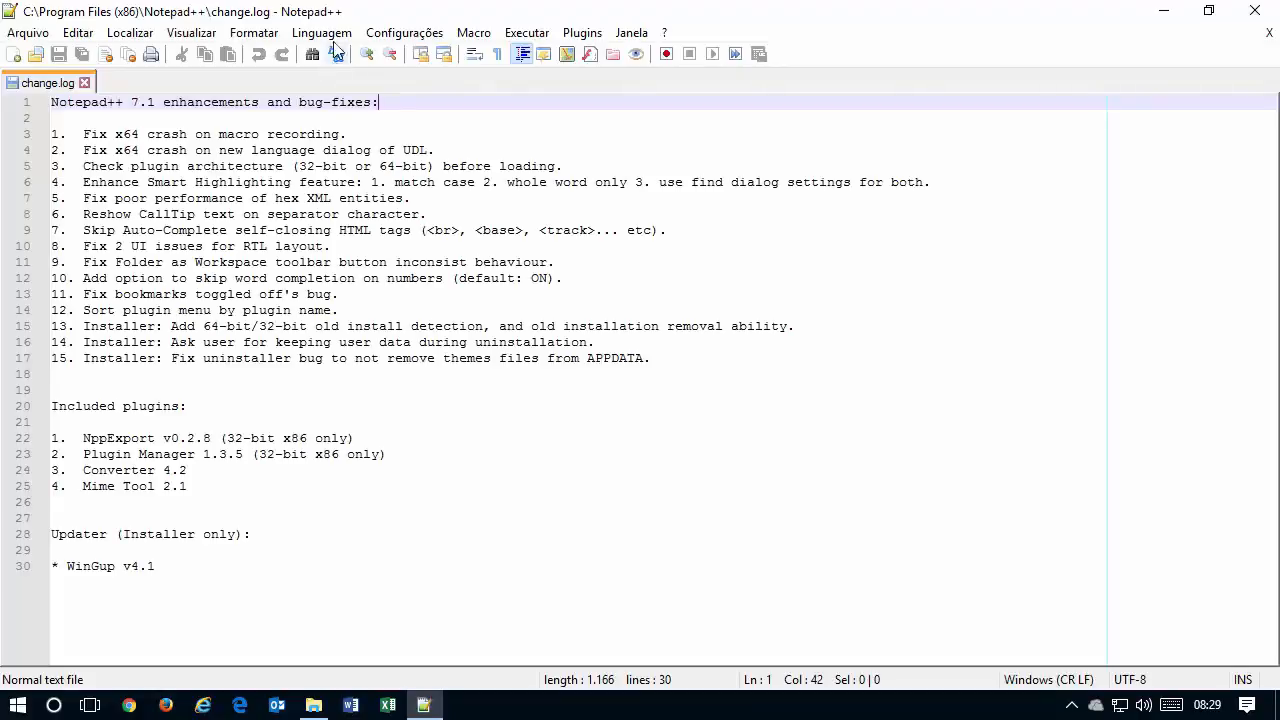
pyautogui.click(332, 34)
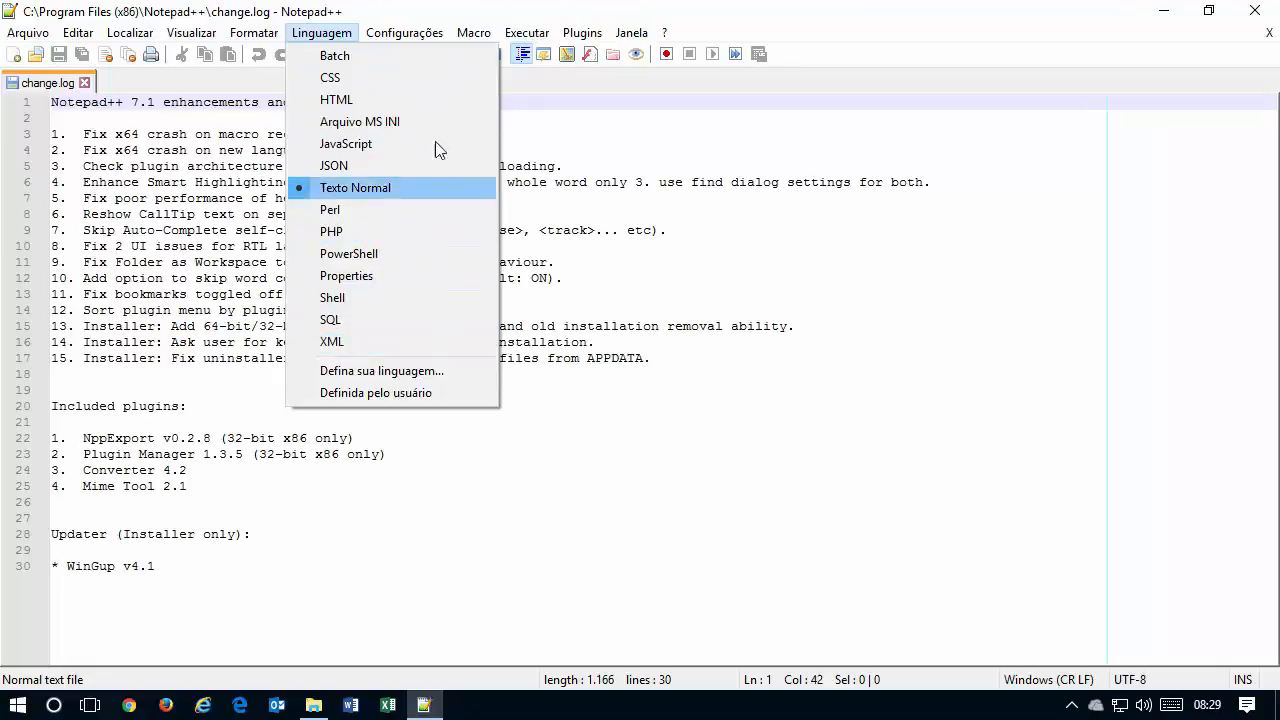
pyautogui.click(233, 78)
# - Reopen the Language preferences and review the disabled languages against the main language list
pyautogui.click(402, 33)
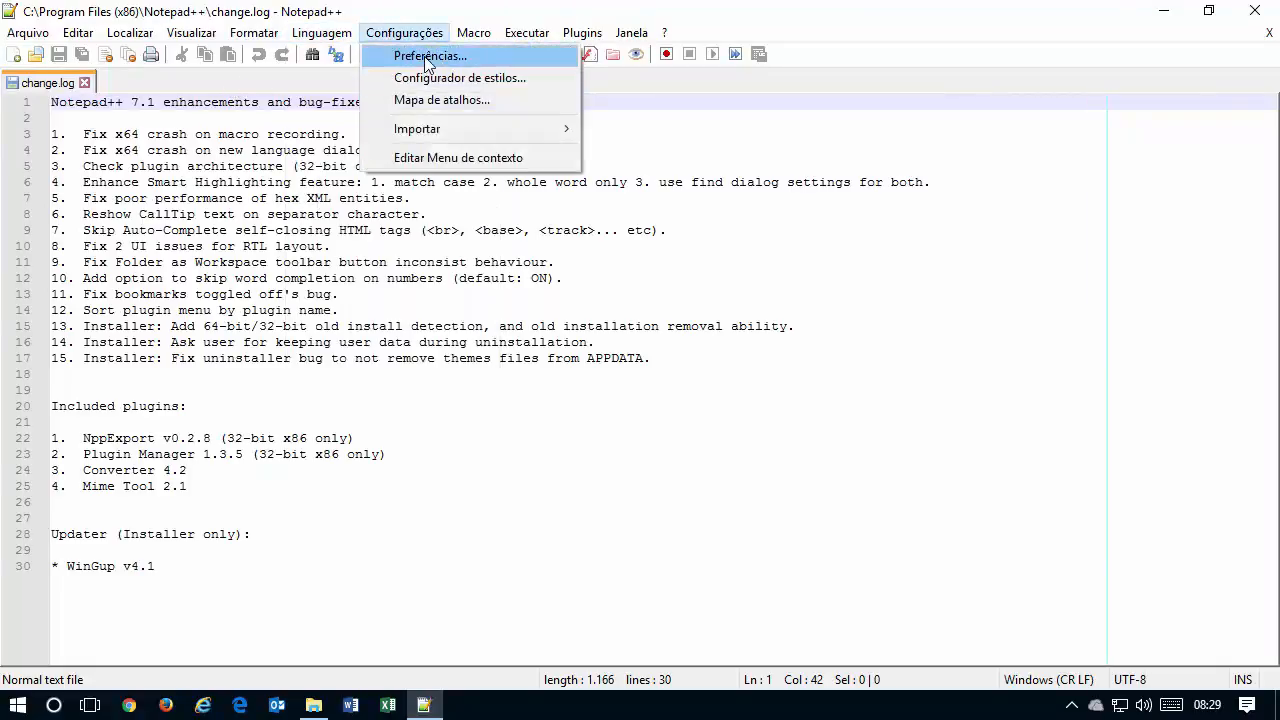
pyautogui.click(426, 57)
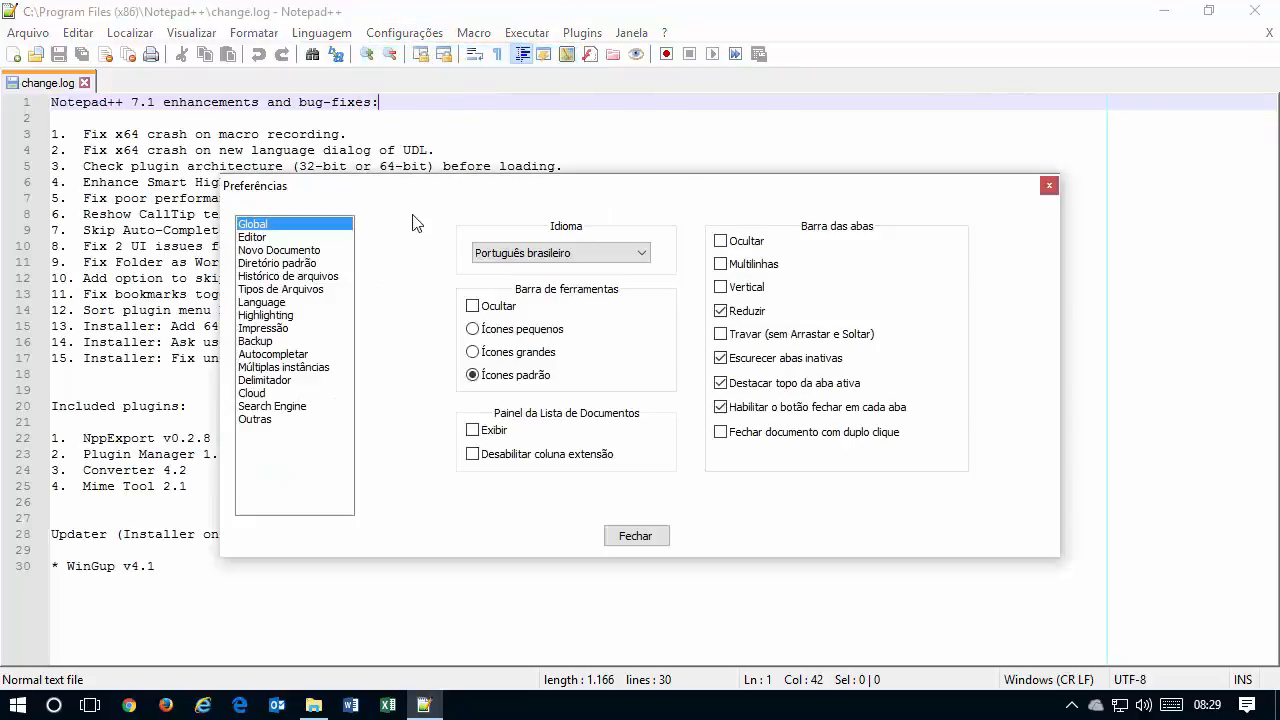
pyautogui.click(312, 300)
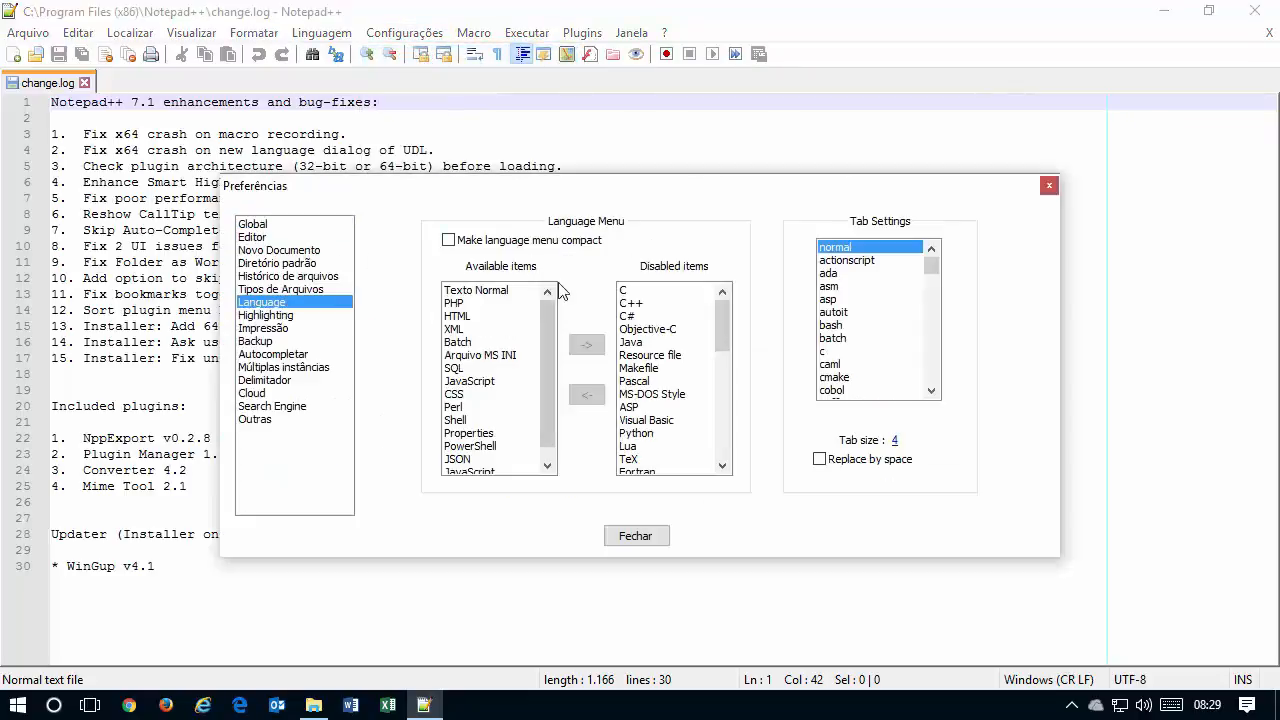
pyautogui.moveTo(723, 320); pyautogui.dragTo(722, 394)
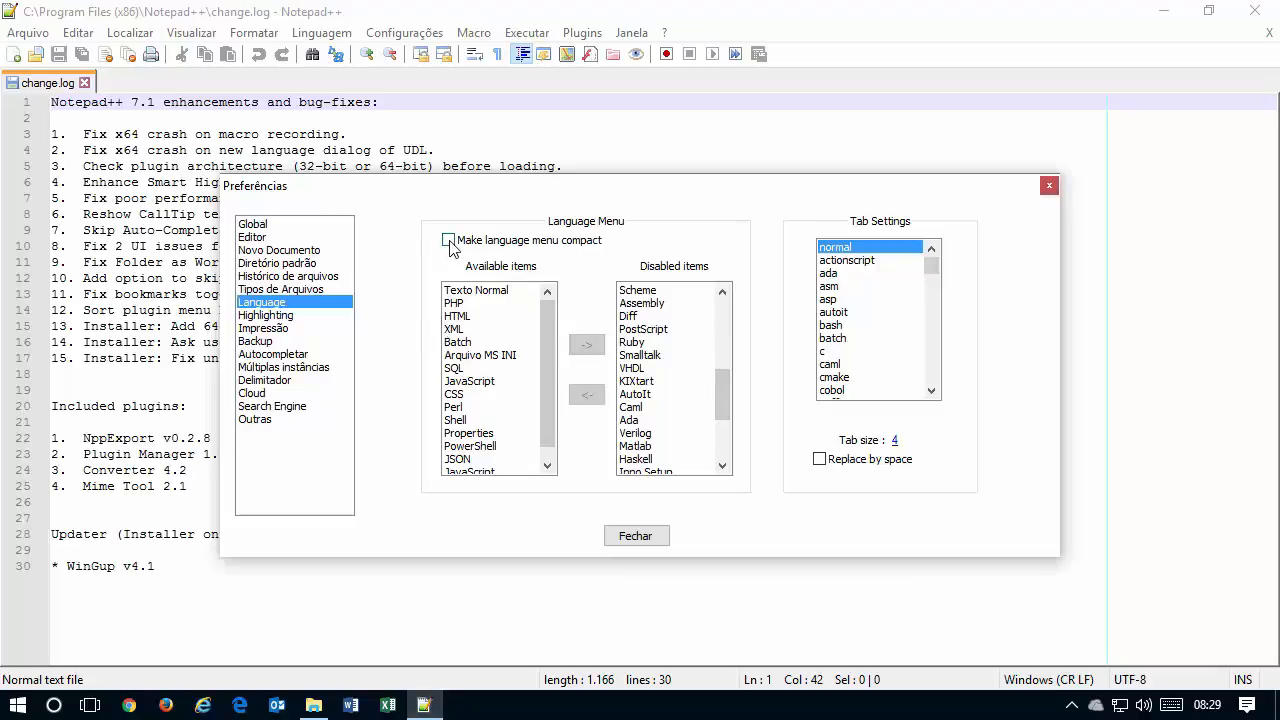
pyautogui.click(320, 34)
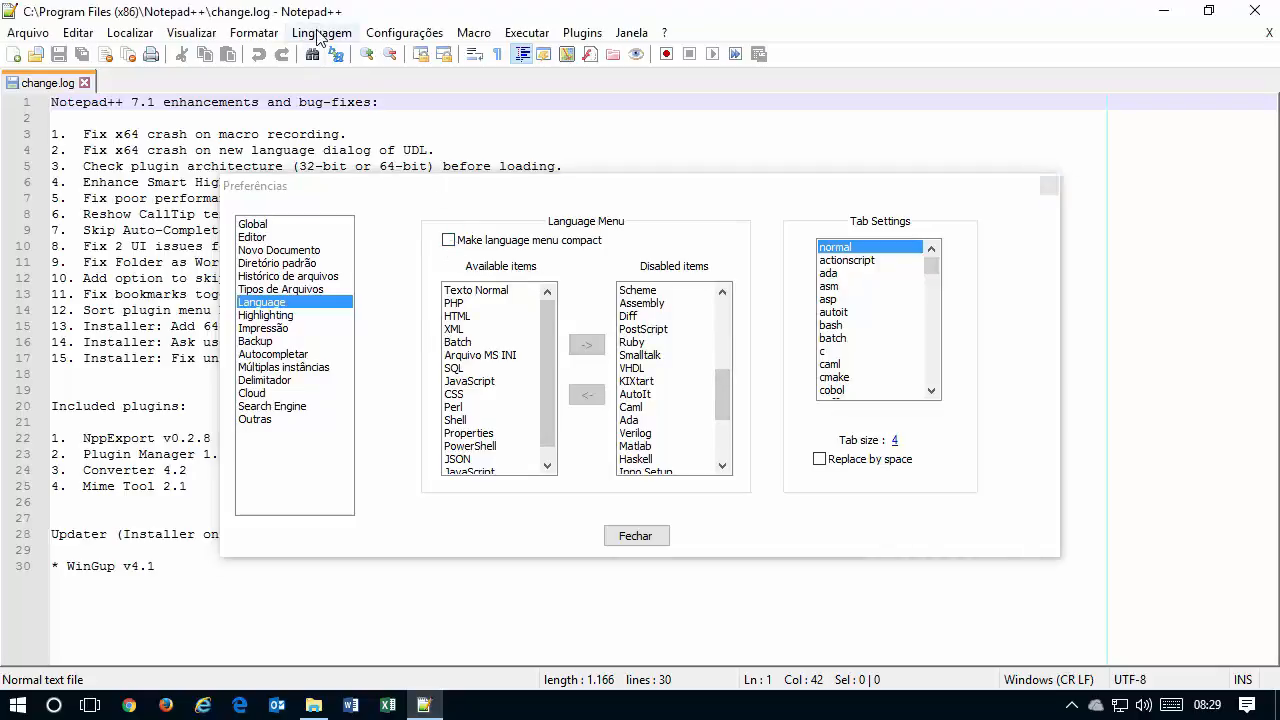
pyautogui.click(520, 232)
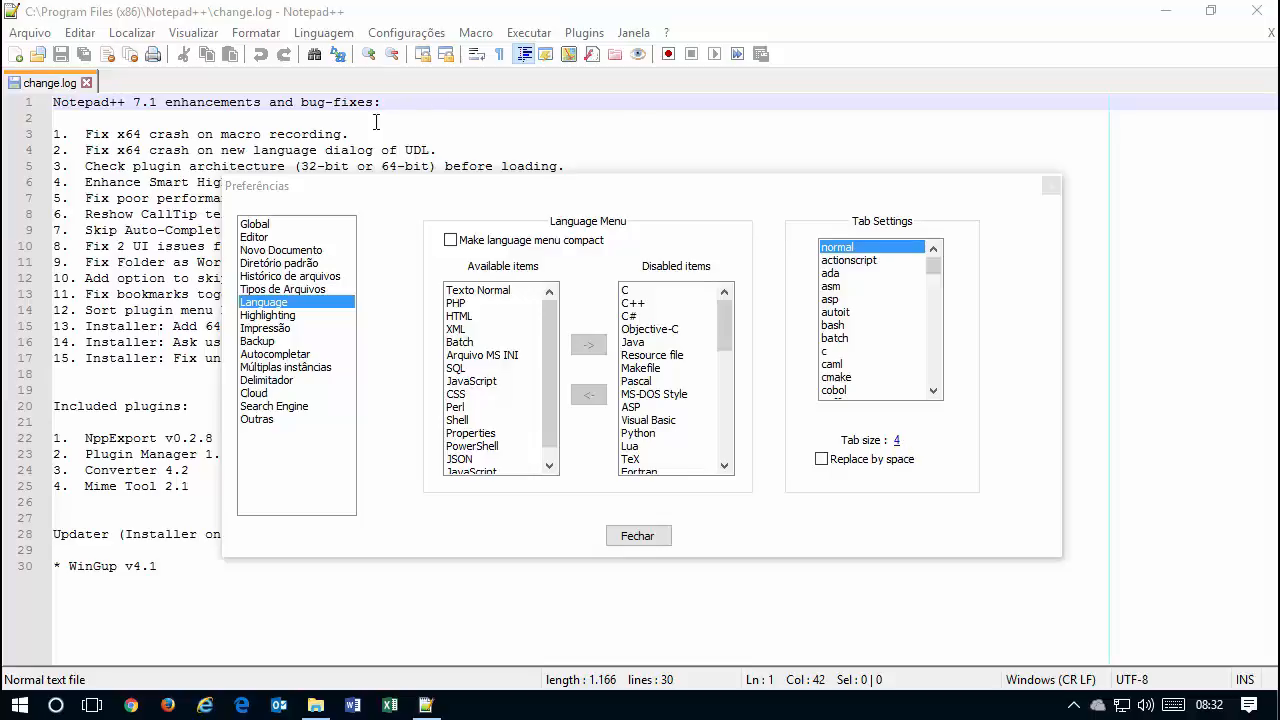
# - Switch to File Explorer and open boleto.php from the Website files folder in Notepad++
pyautogui.hotkey('alt', 'Tab')
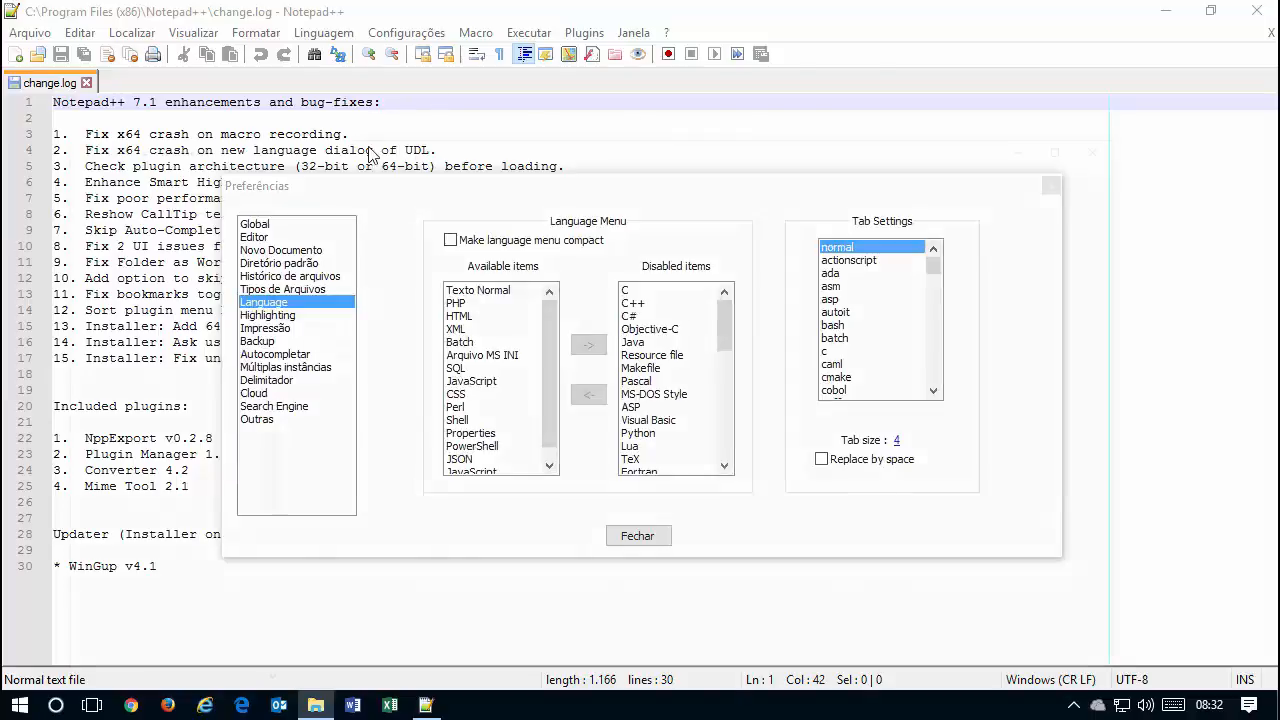
pyautogui.hotkey('alt', 'Tab')
pyautogui.doubleClick(393, 249)
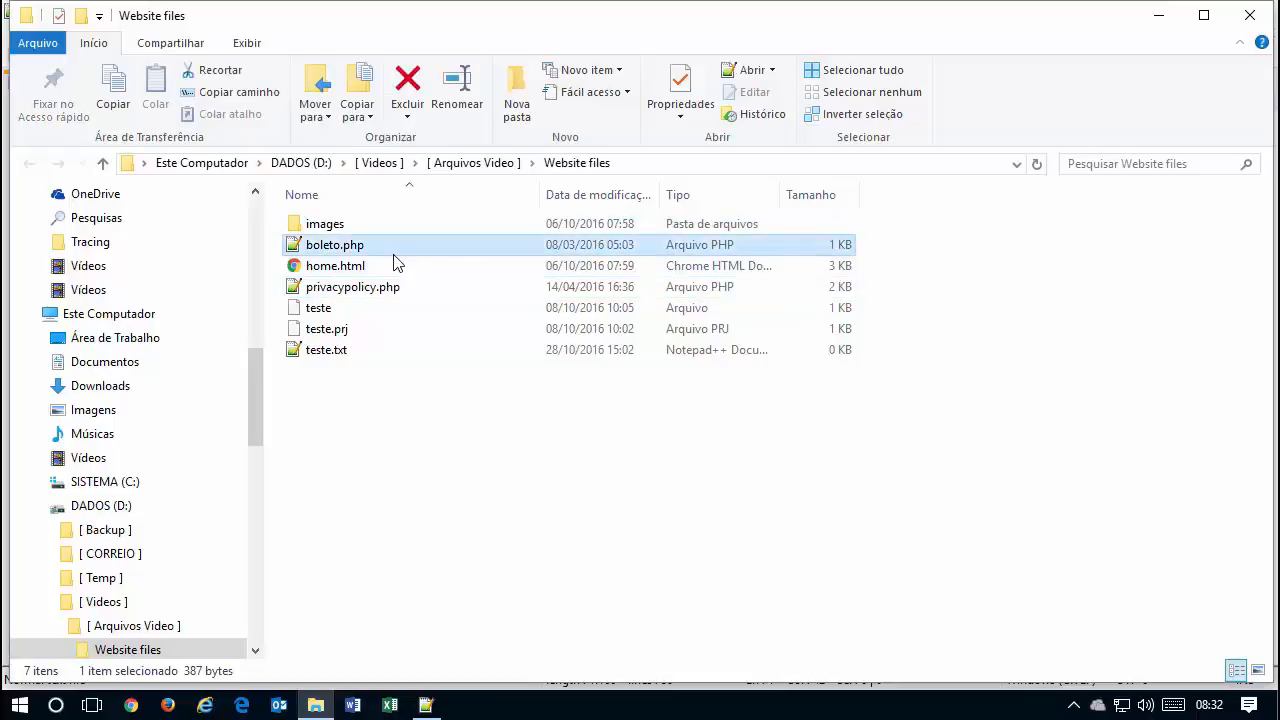
pyautogui.click(100, 130)
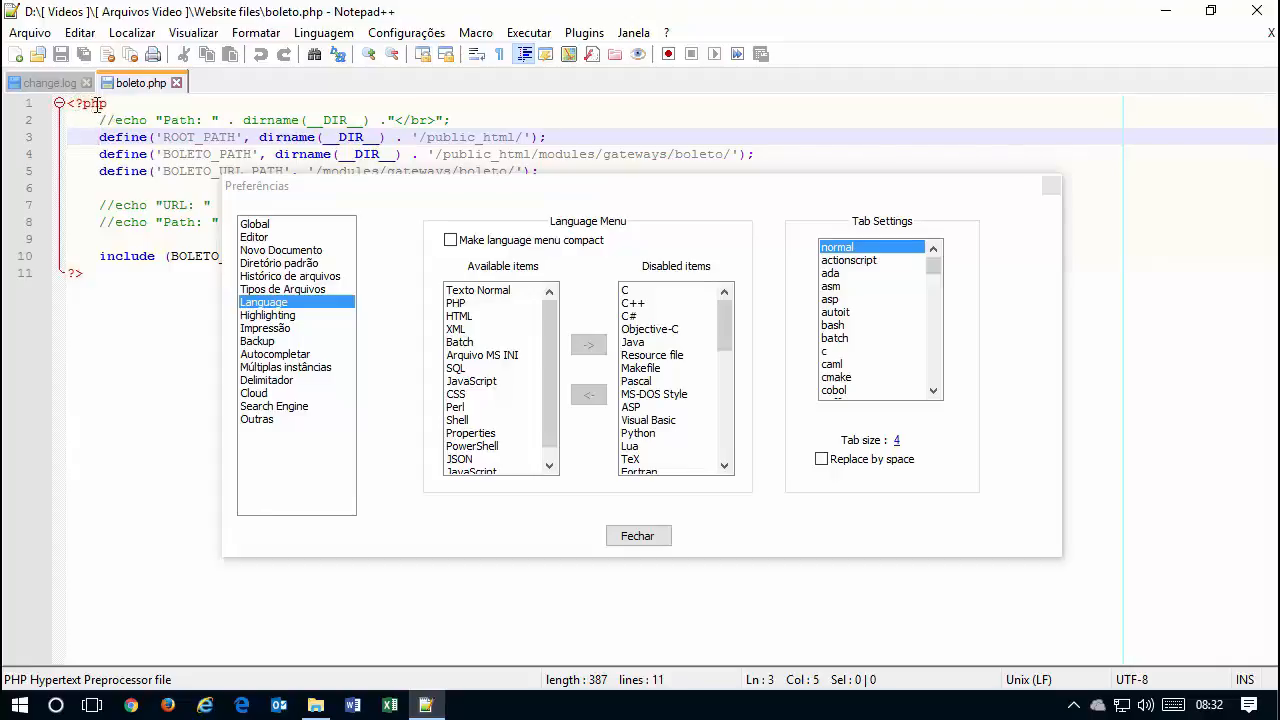
# - Replace the whitespace on empty line 6 of boleto.php with two tabs
pyautogui.click(95, 187)
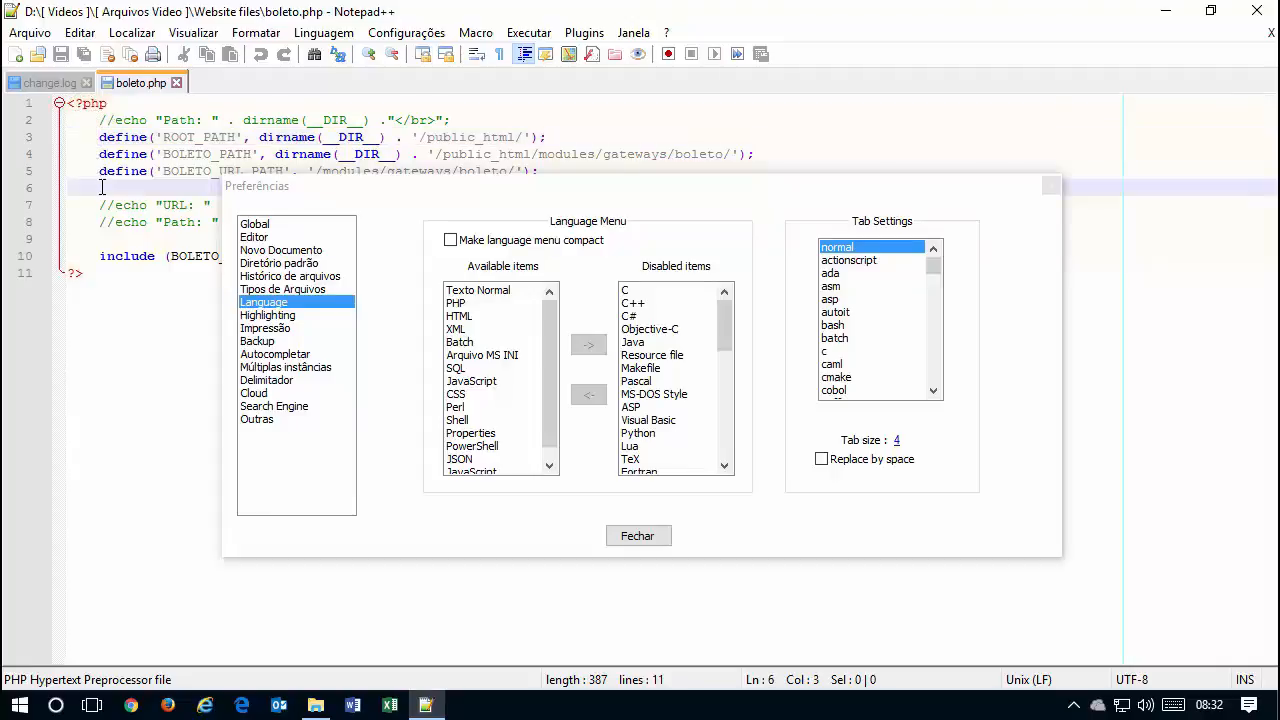
pyautogui.press('Delete')
pyautogui.press('Delete')
pyautogui.press('Tab')
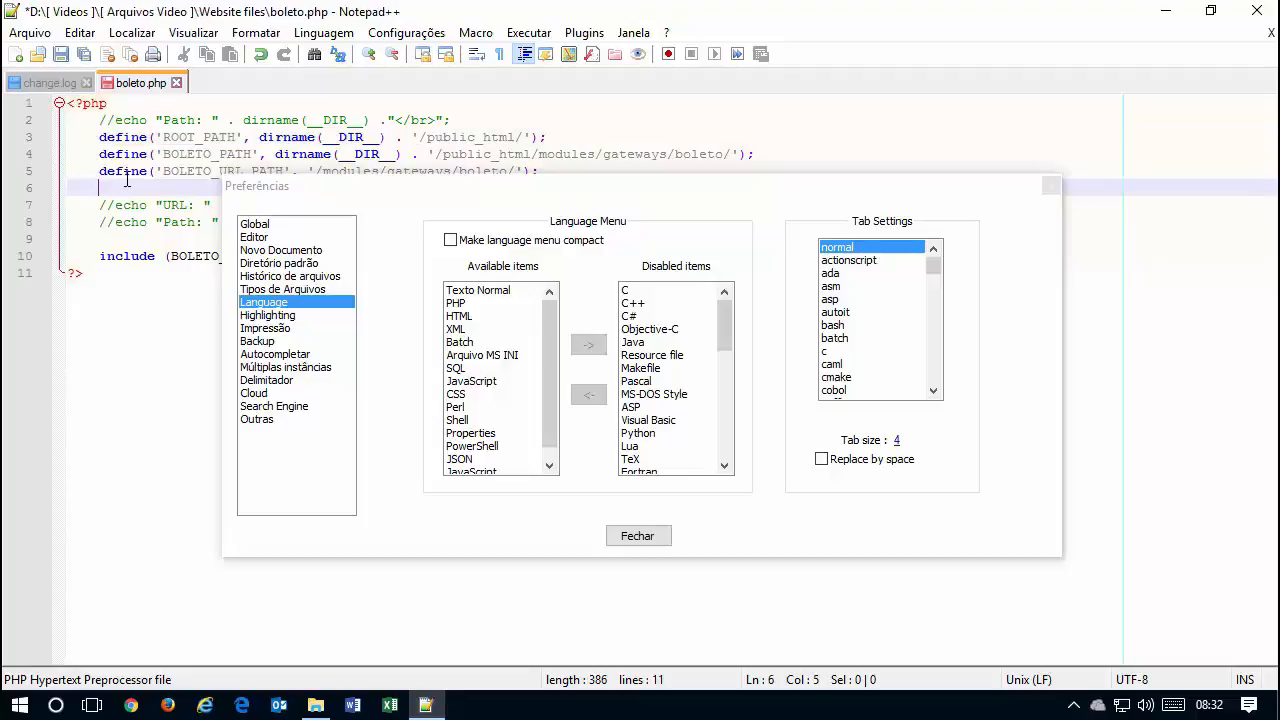
pyautogui.press('Tab')
# - Set the default tab size to 8
pyautogui.click(896, 442)
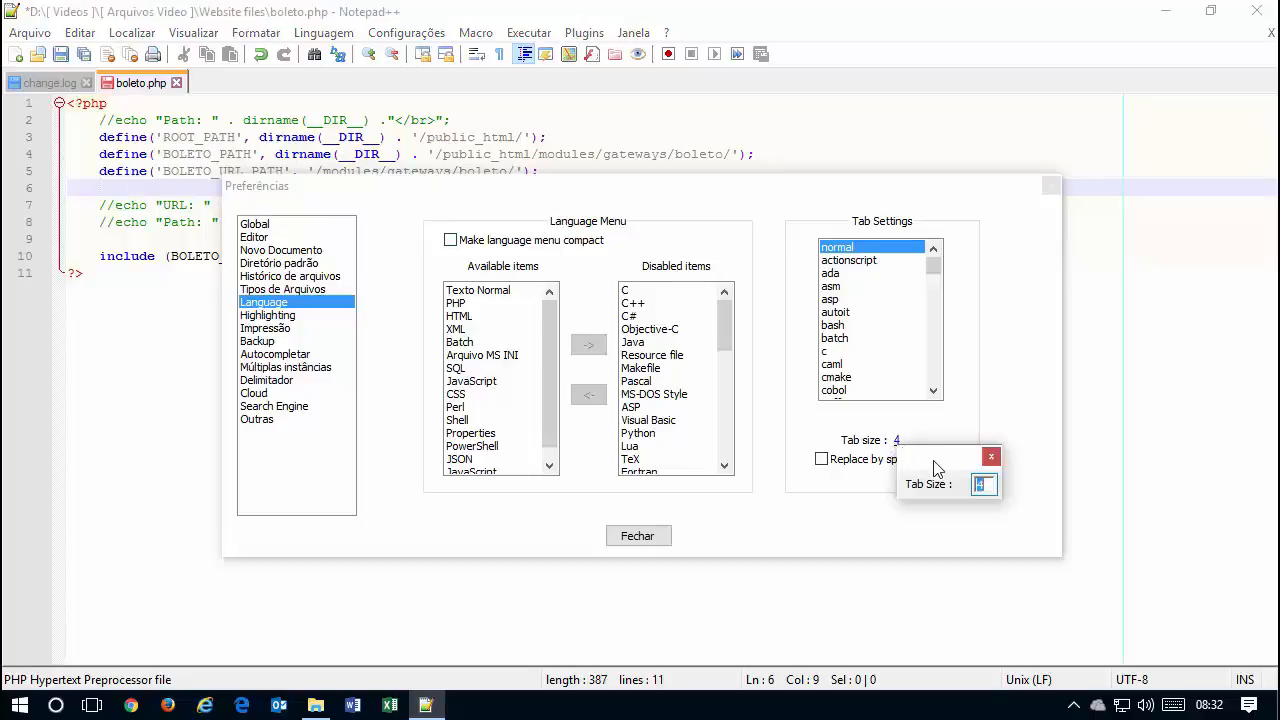
pyautogui.write('8')
pyautogui.press('Return')
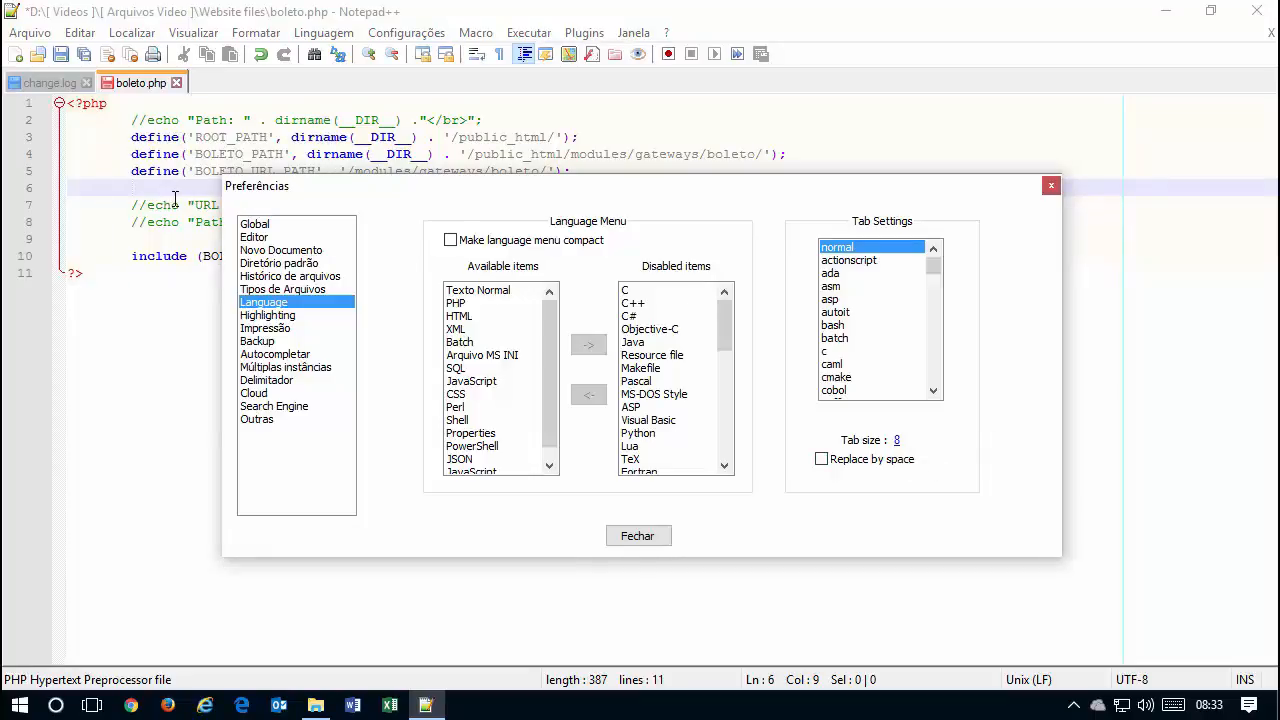
# - Enable replacing tabs by spaces and set the default tab size to 4
pyautogui.click(866, 466)
pyautogui.click(897, 446)
pyautogui.write('4')
pyautogui.press('Return')
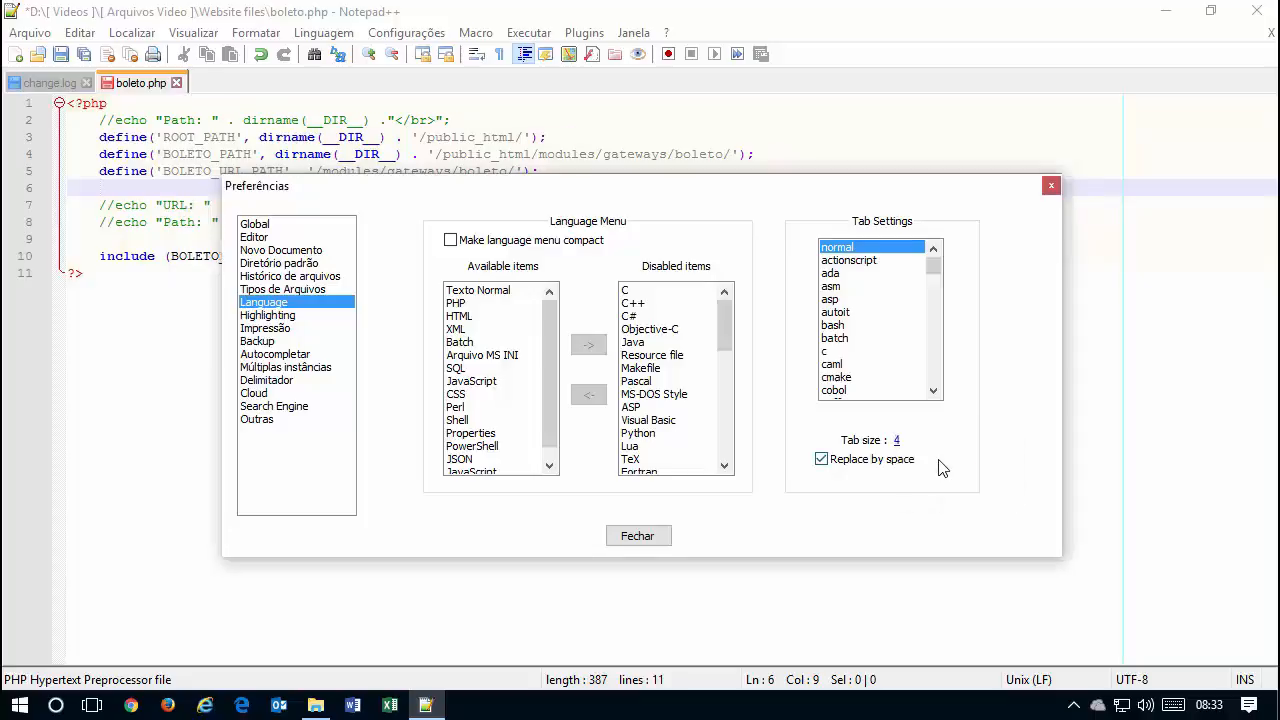
# - Replace the indentation of the commented URL echo on line 7 with two tab stops made of spaces
pyautogui.click(102, 203)
pyautogui.press('BackSpace')
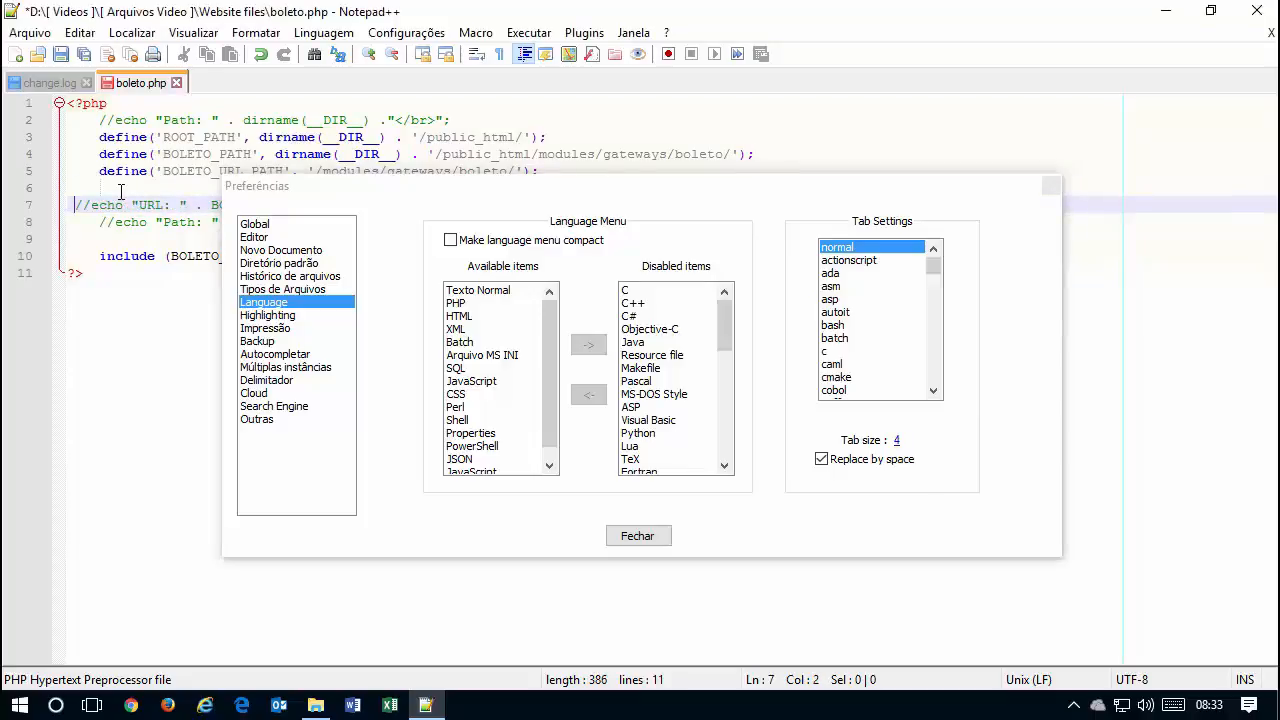
pyautogui.press('BackSpace')
pyautogui.press('Tab')
pyautogui.press('Tab')
# - Set the default tab size to 8 and compare the space and tab indentation of lines 5 to 7
pyautogui.click(896, 441)
pyautogui.write('8')
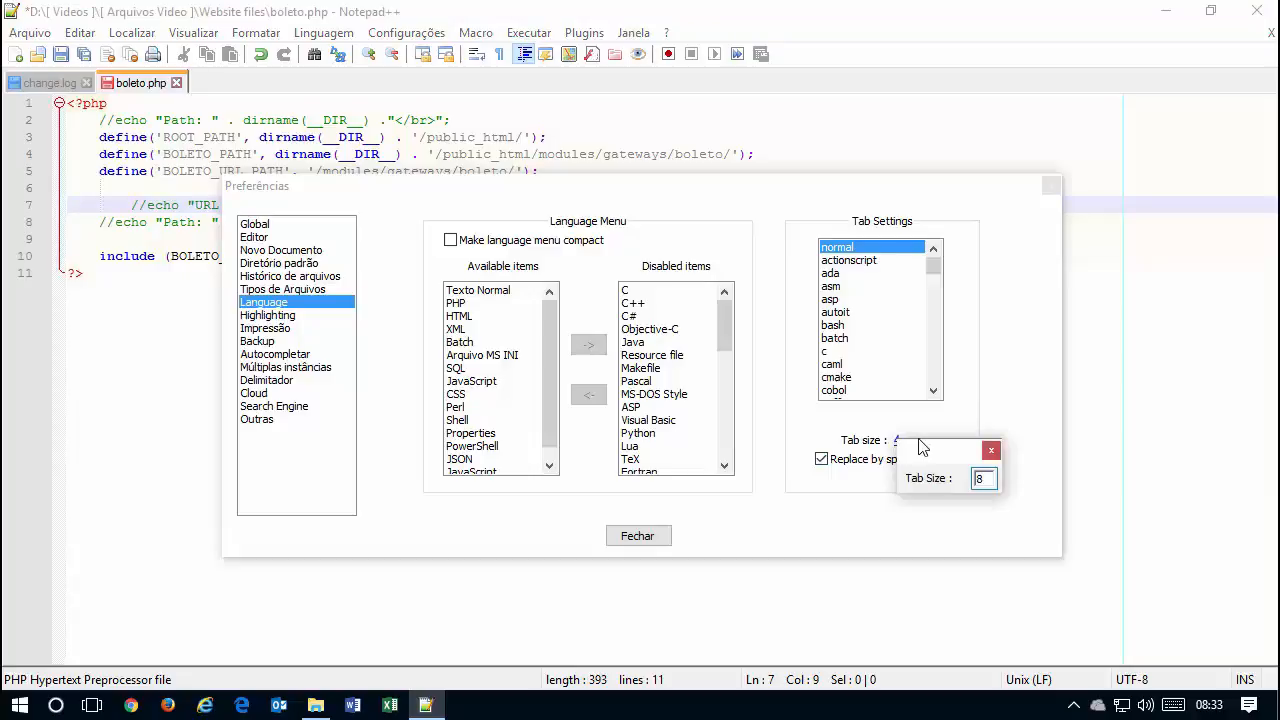
pyautogui.press('Return')
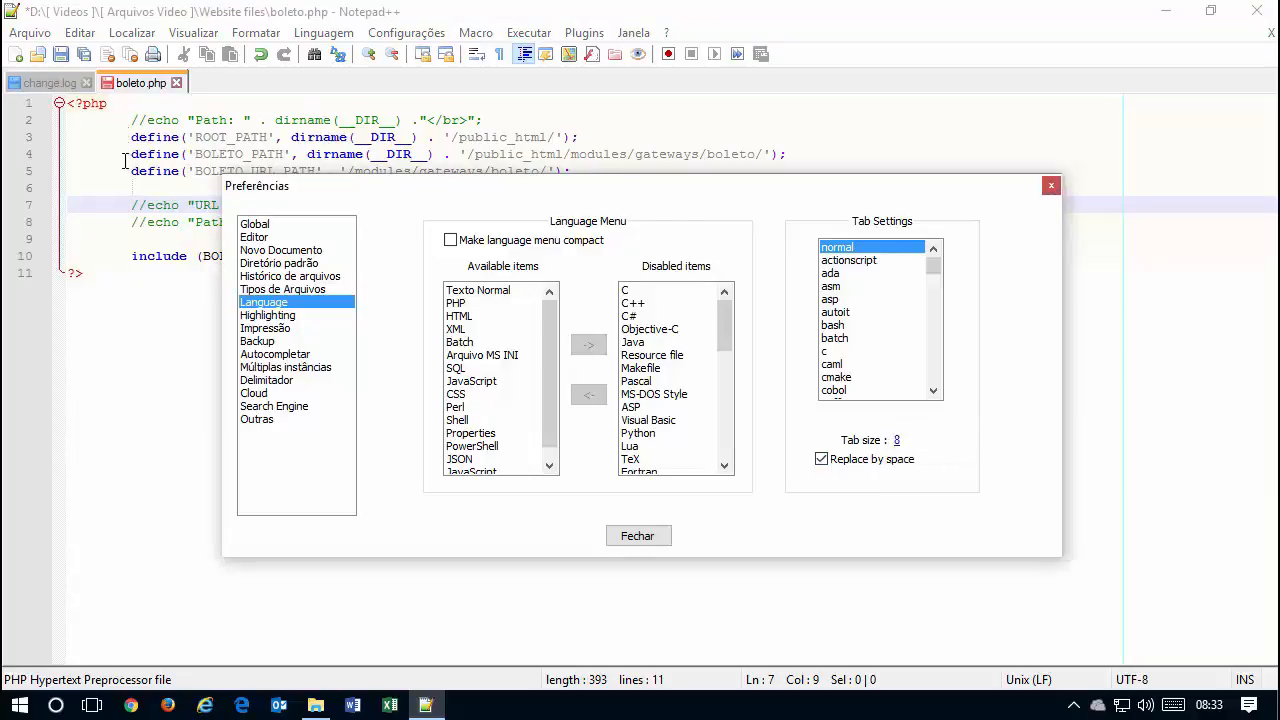
pyautogui.click(72, 205)
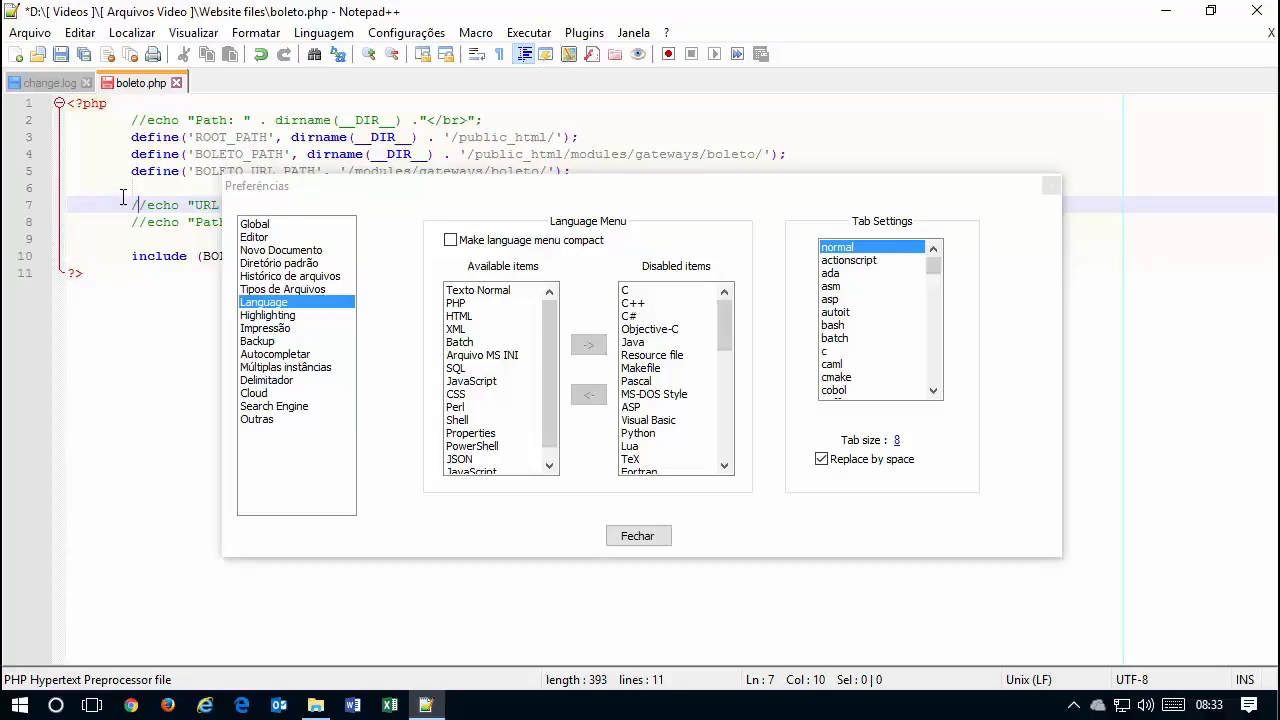
pyautogui.click(123, 197)
pyautogui.press('Up')
pyautogui.press('Left')
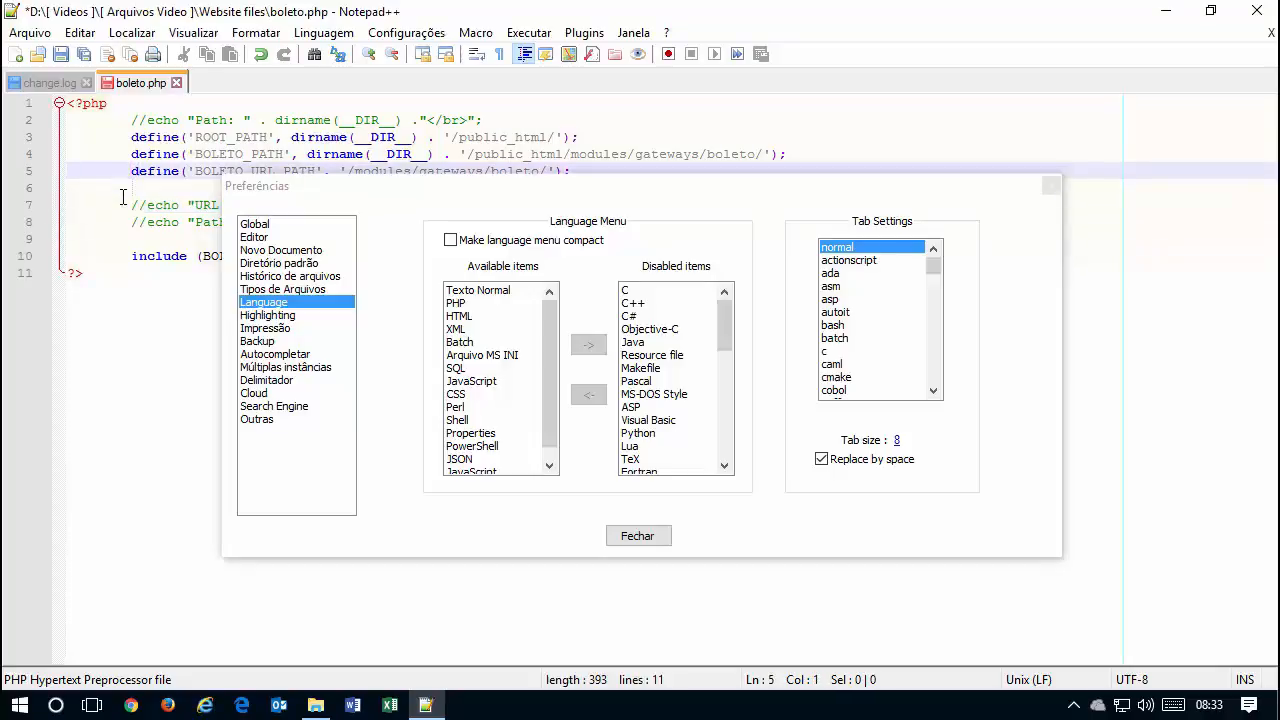
pyautogui.press('Right')
pyautogui.press('Left')
# - Turn off replacing tabs by spaces and set the default tab size to 4
pyautogui.click(833, 464)
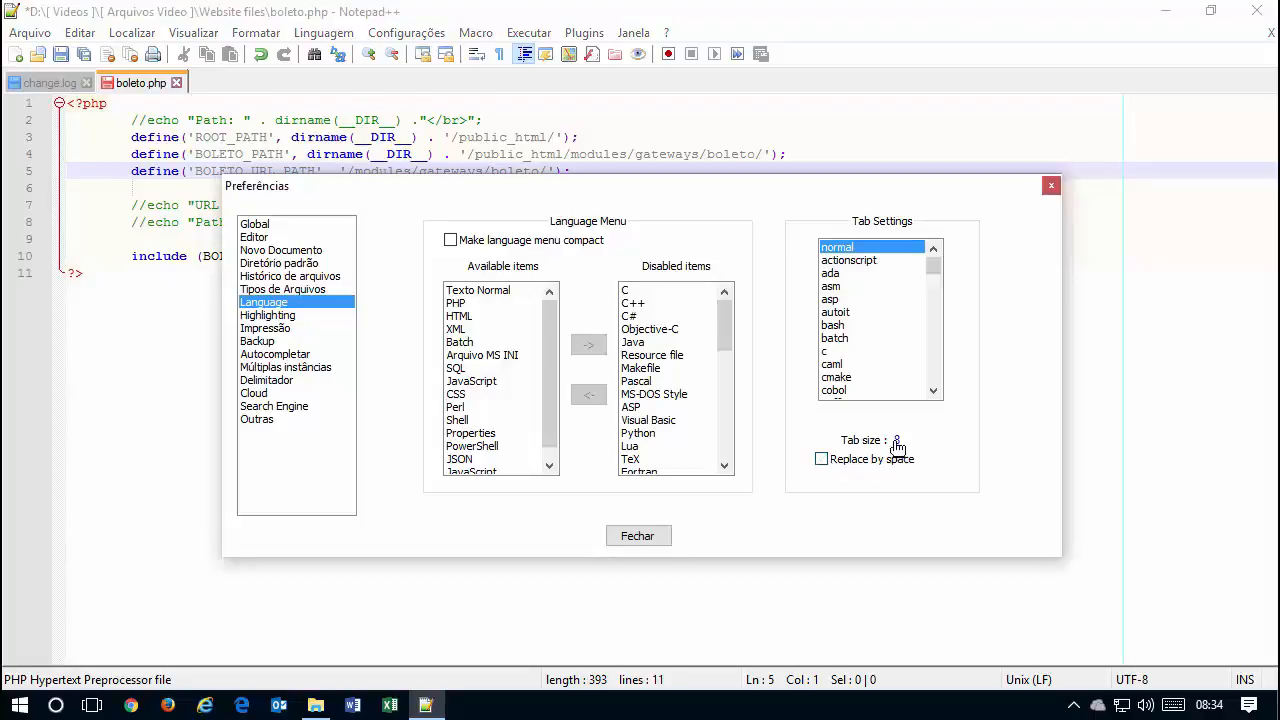
pyautogui.click(896, 441)
pyautogui.write('4')
pyautogui.press('Return')
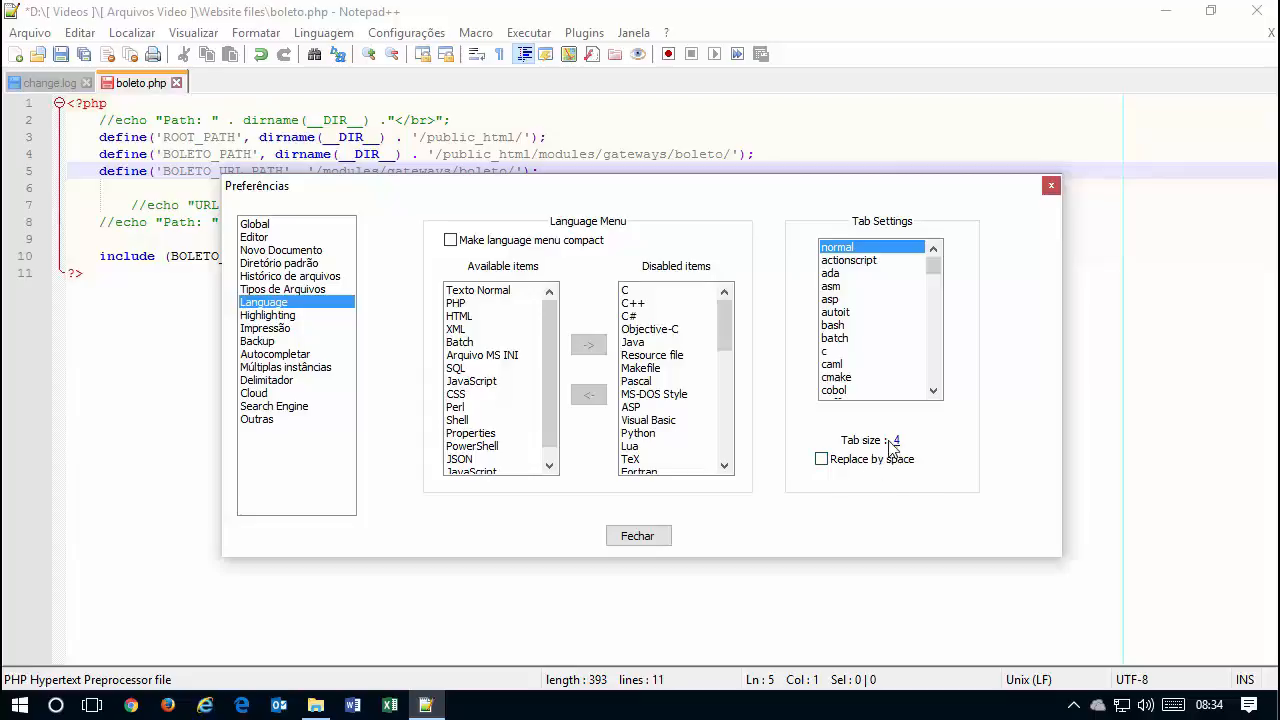
pyautogui.click(100, 168)
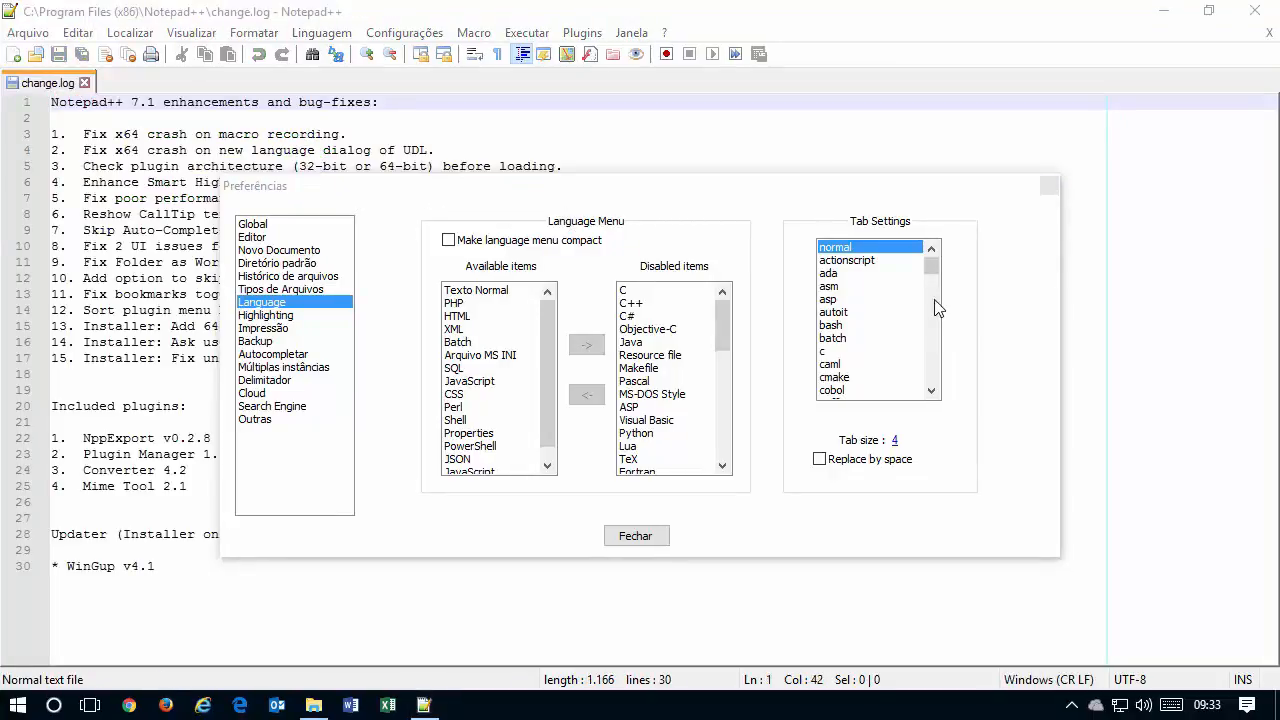
# - Examine the individual tab settings of actionscript, asp, c, autoit and cmake
pyautogui.click(885, 263)
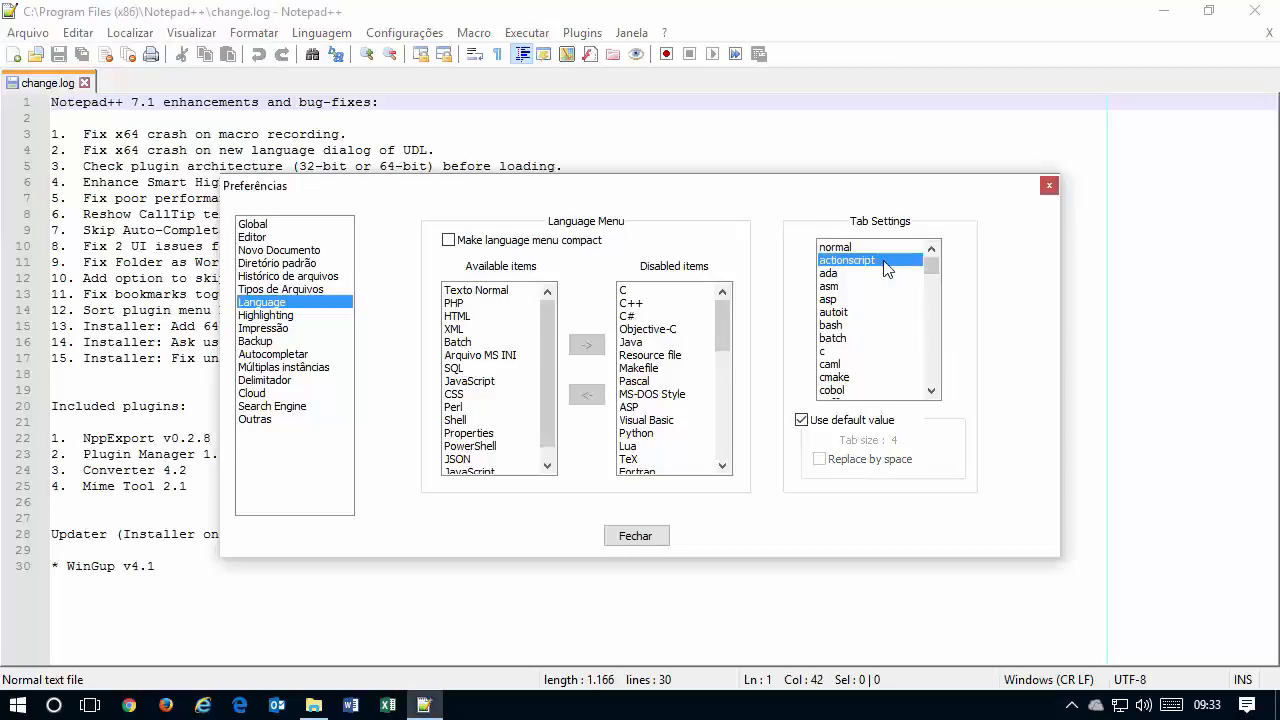
pyautogui.click(885, 300)
pyautogui.click(880, 350)
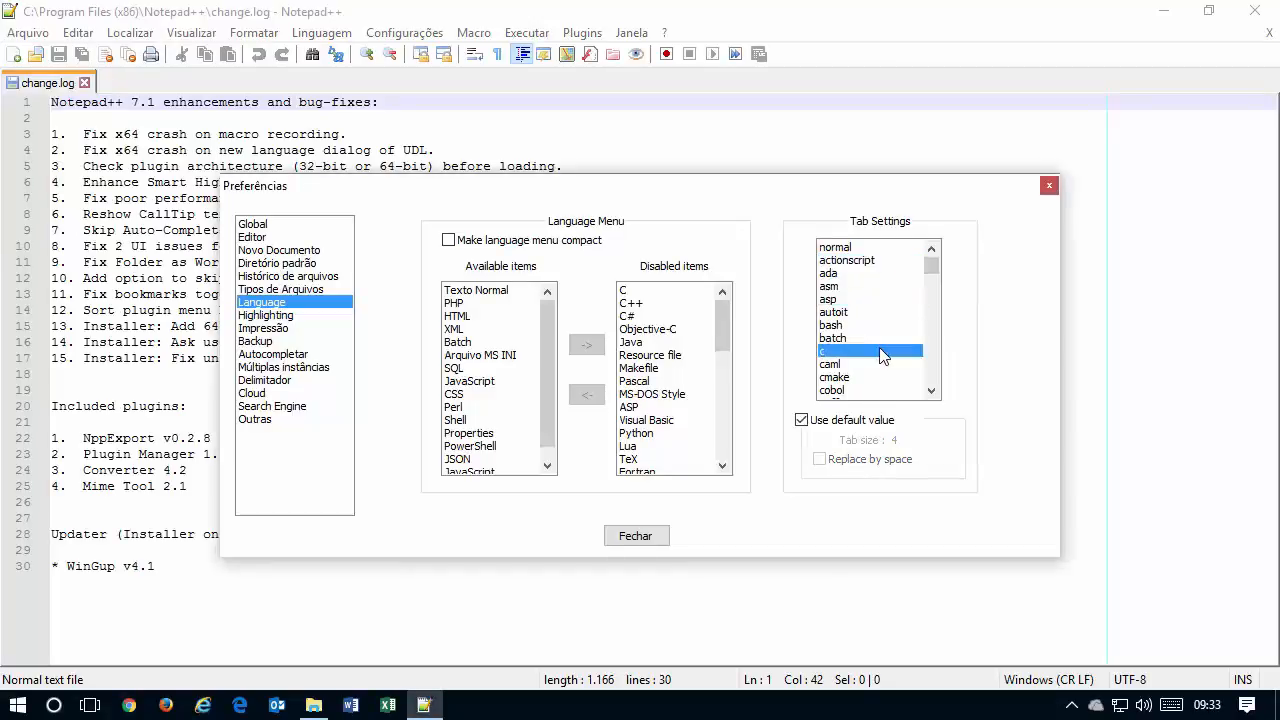
pyautogui.click(879, 315)
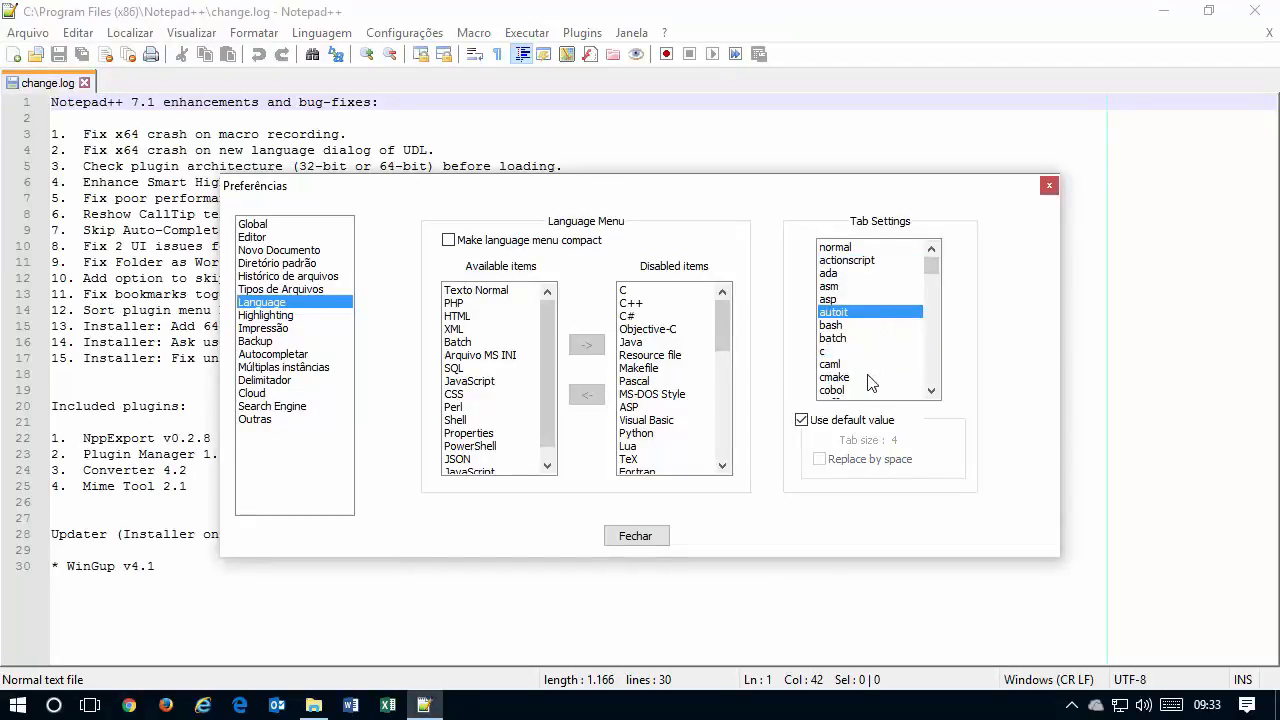
pyautogui.click(871, 377)
pyautogui.click(870, 316)
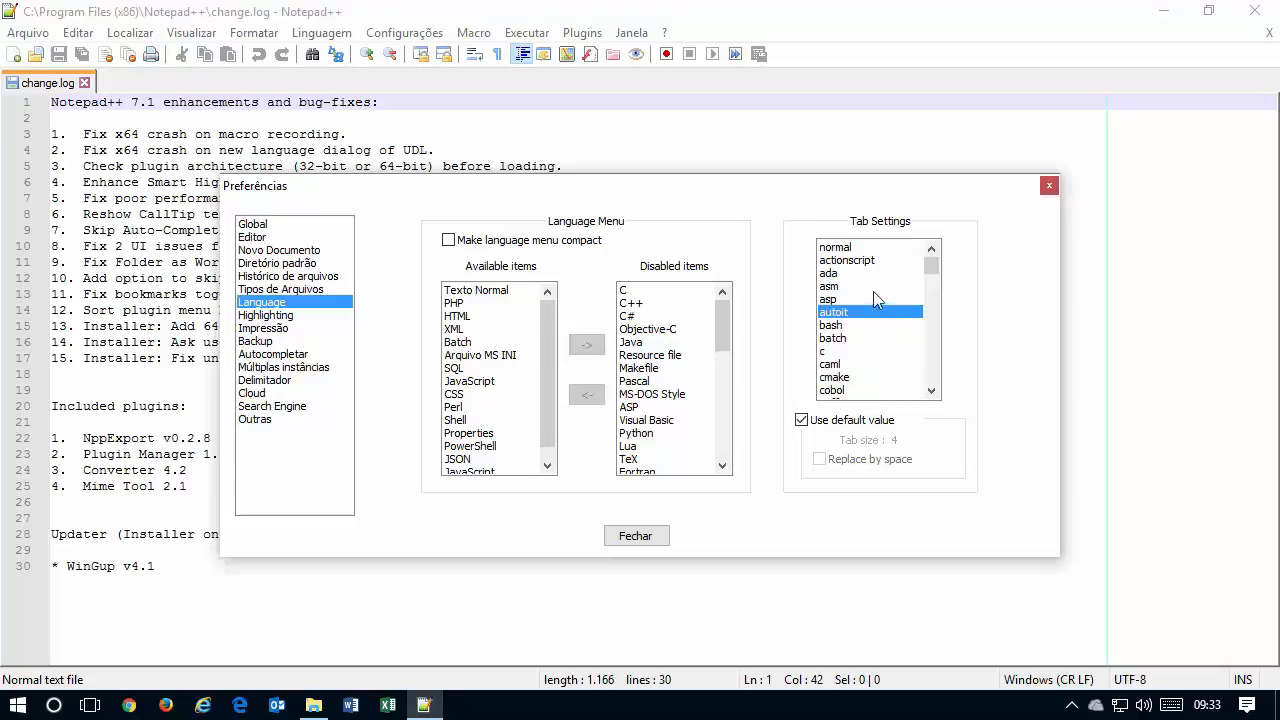